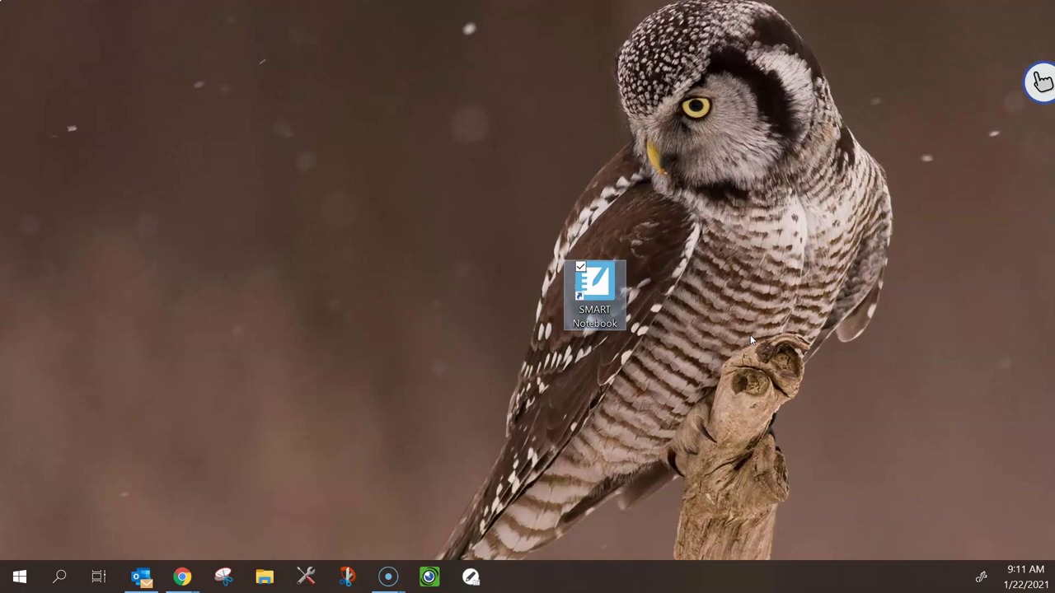
# Launch SMART Notebook, browse the Examples tab, and close the Welcome dialog
pyautogui.doubleClick(602, 284)
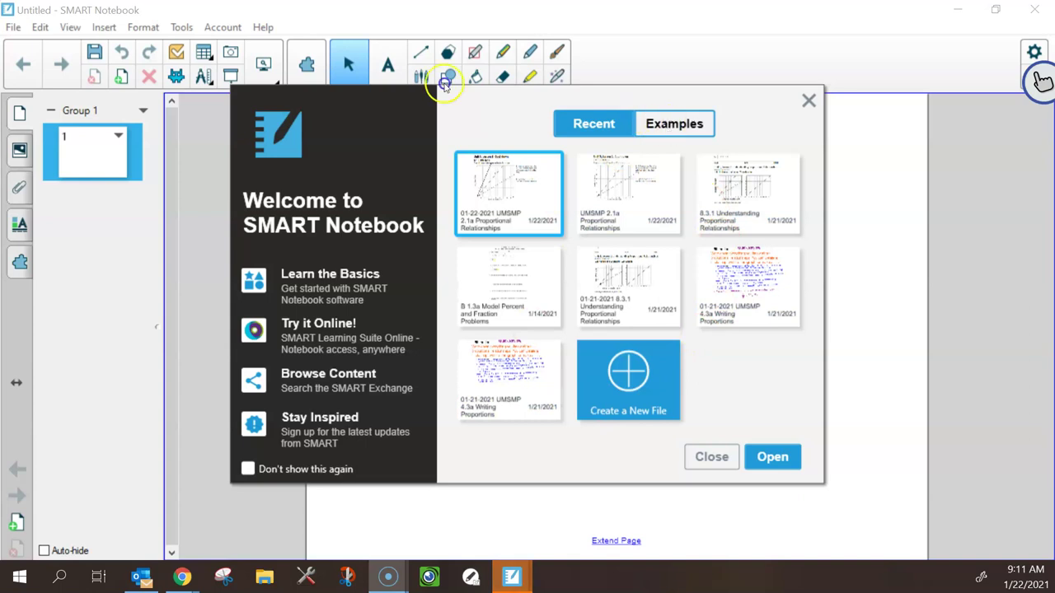
pyautogui.click(667, 126)
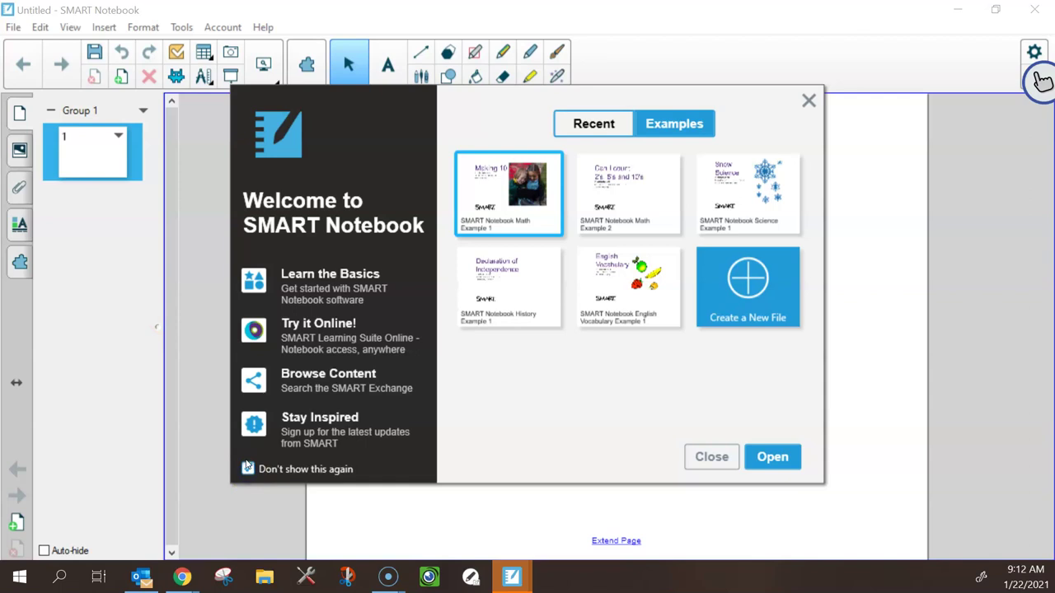
pyautogui.click(716, 458)
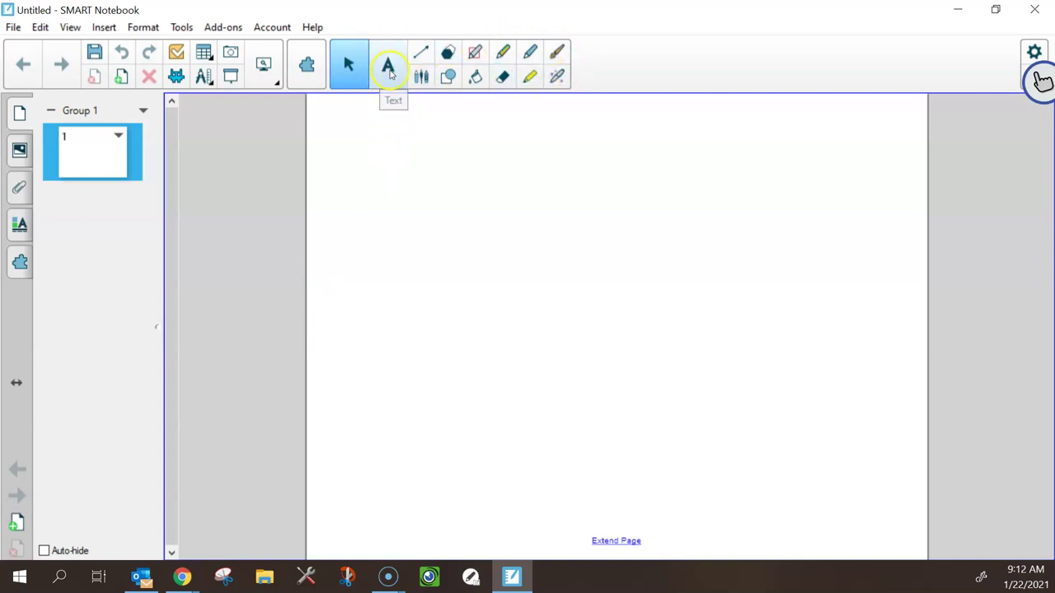
# Add a text box reading 'Text' near the top of the page
pyautogui.click(389, 71)
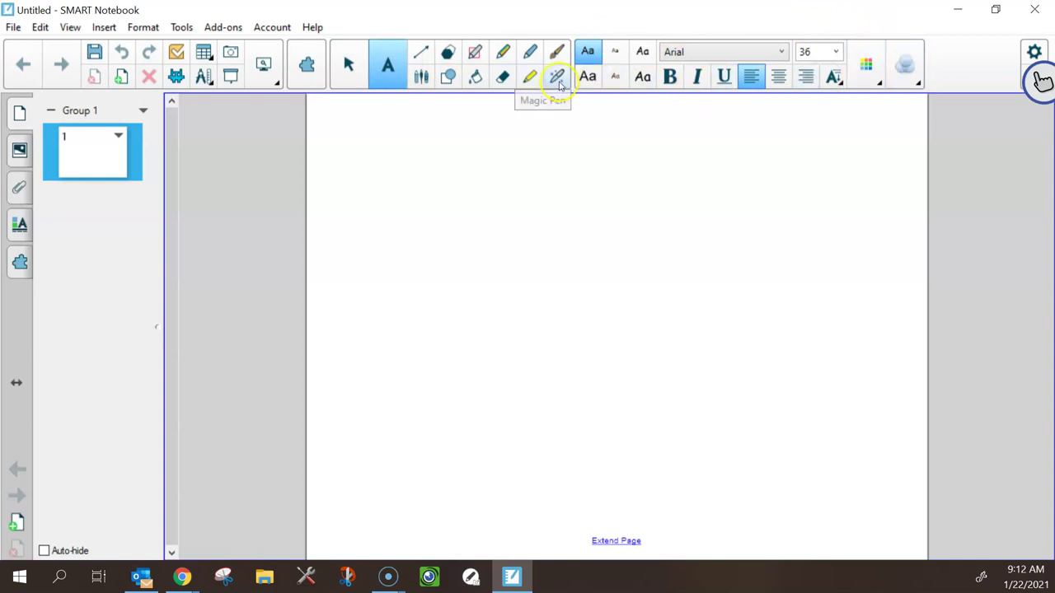
pyautogui.click(491, 168)
pyautogui.write('Te')
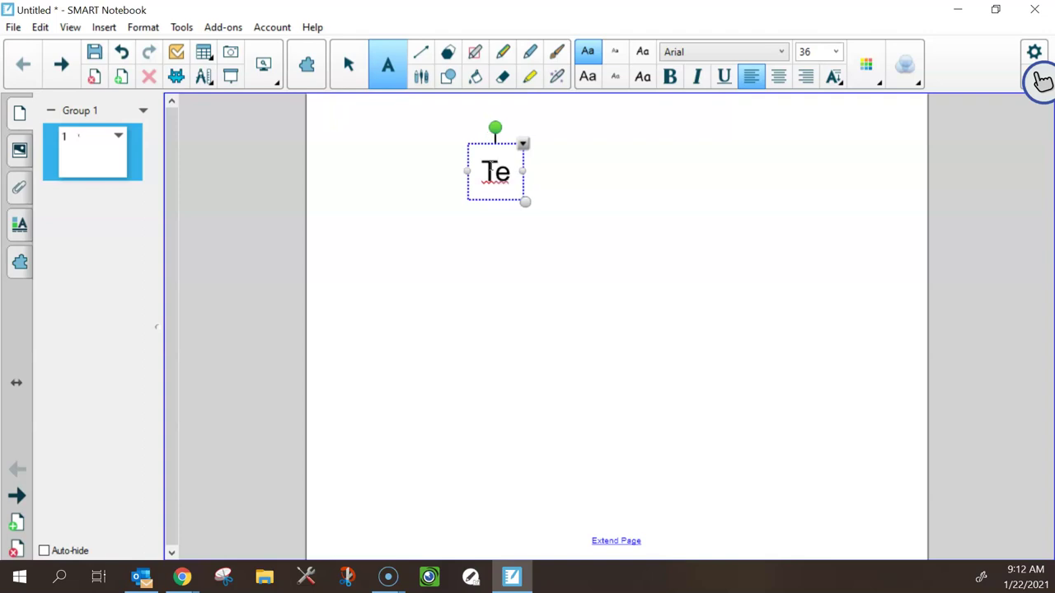
pyautogui.write('xt')
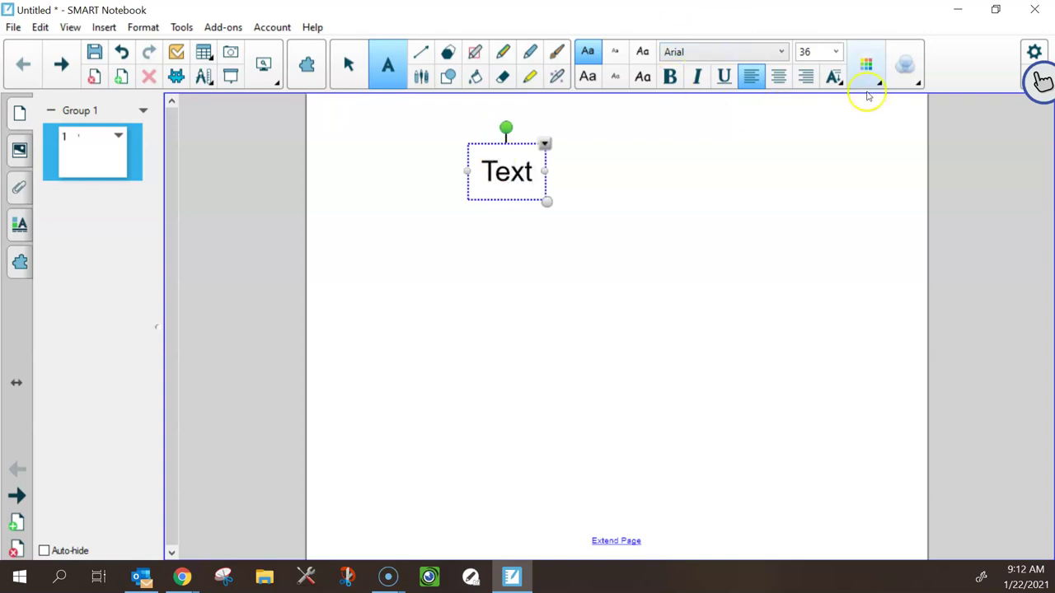
pyautogui.click(454, 123)
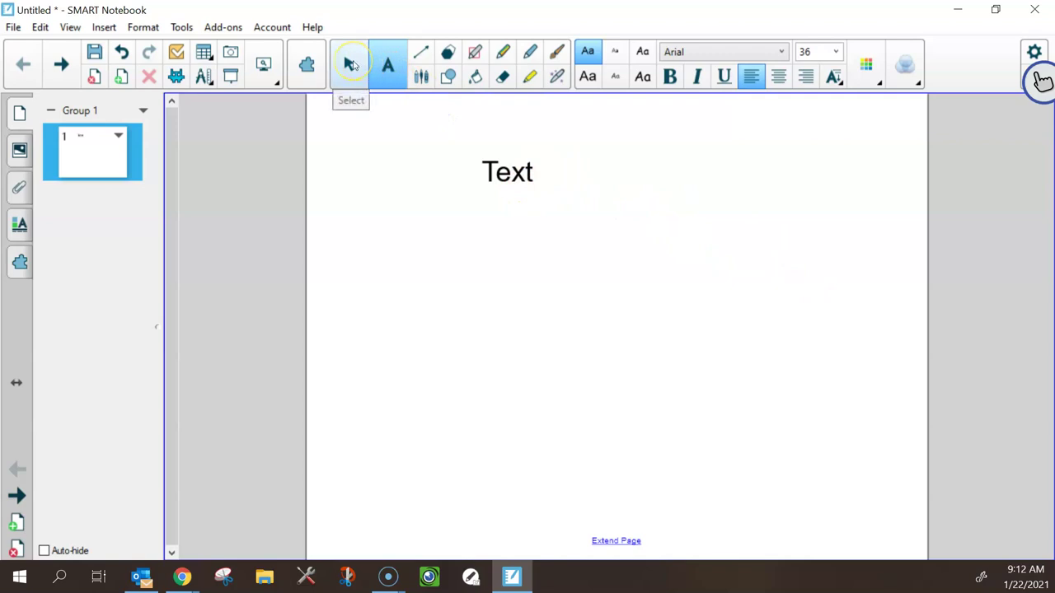
# Format 'Text' as blue Bahnschrift at size 48
pyautogui.click(350, 64)
pyautogui.click(501, 168)
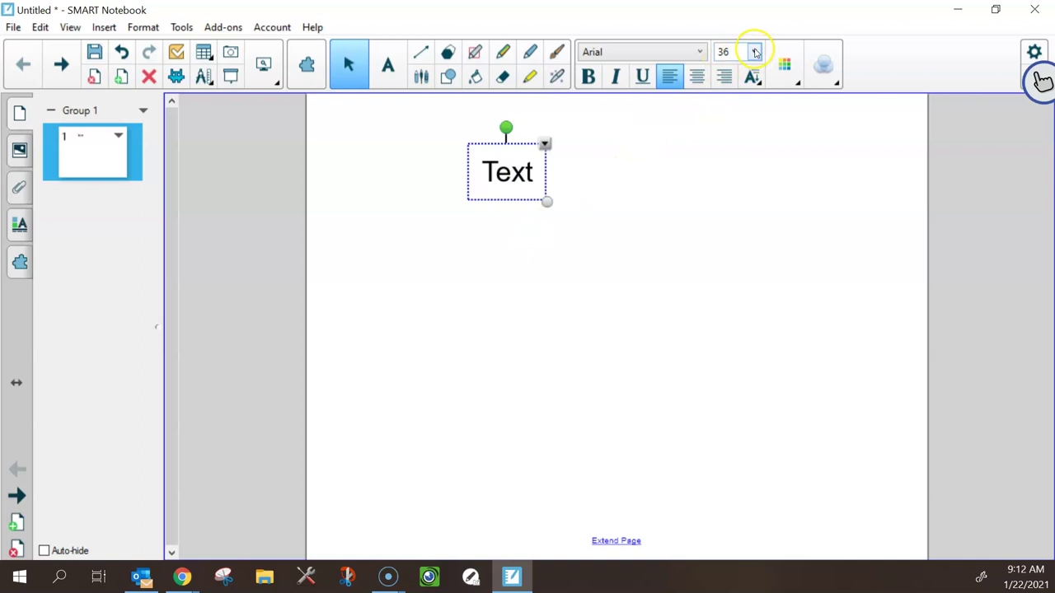
pyautogui.click(755, 51)
pyautogui.click(732, 281)
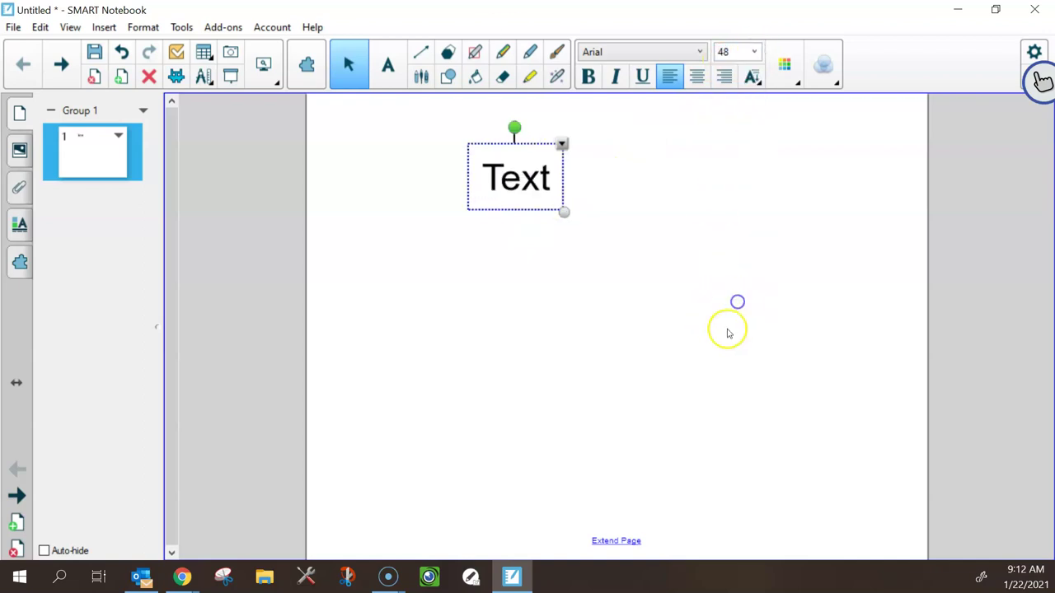
pyautogui.click(677, 61)
pyautogui.click(520, 178)
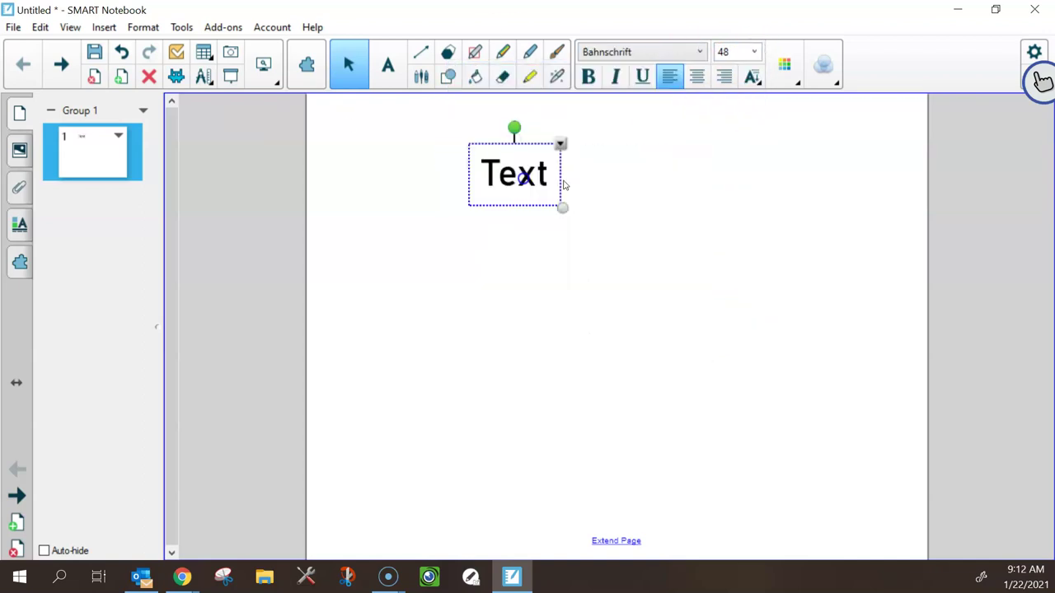
pyautogui.click(785, 76)
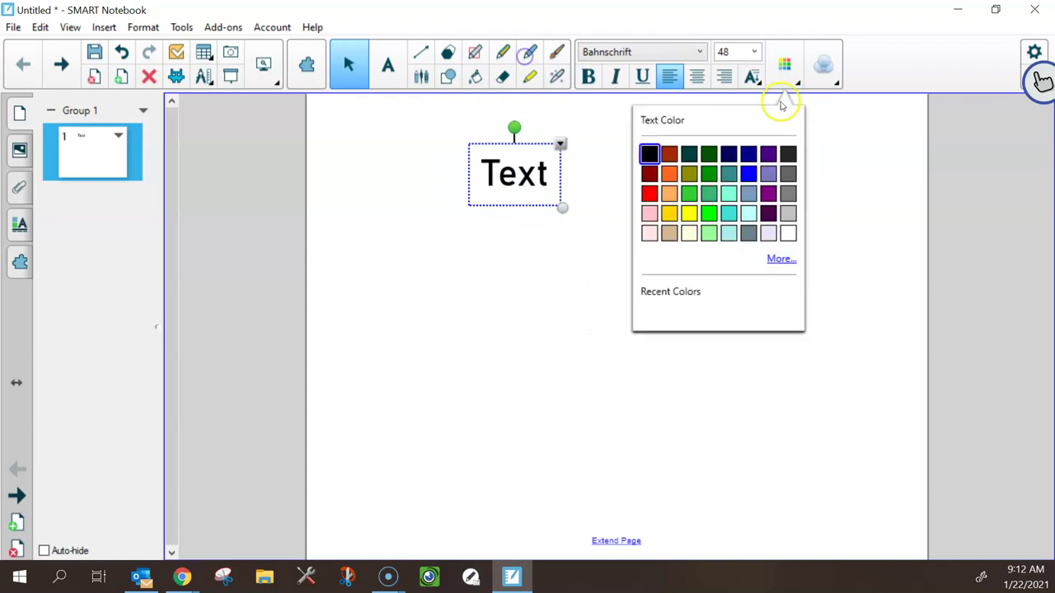
pyautogui.click(748, 174)
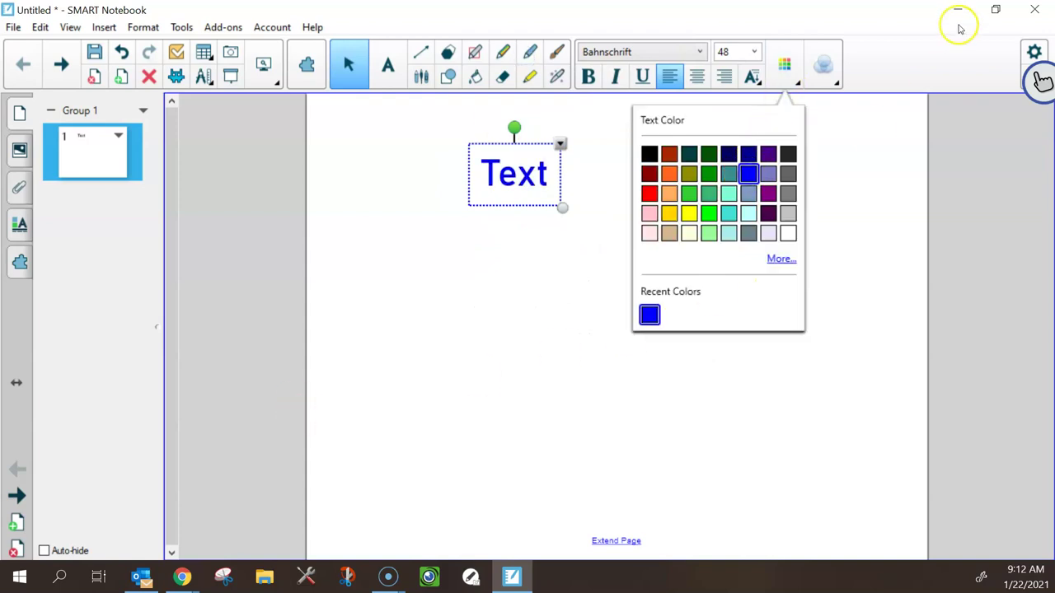
pyautogui.click(553, 116)
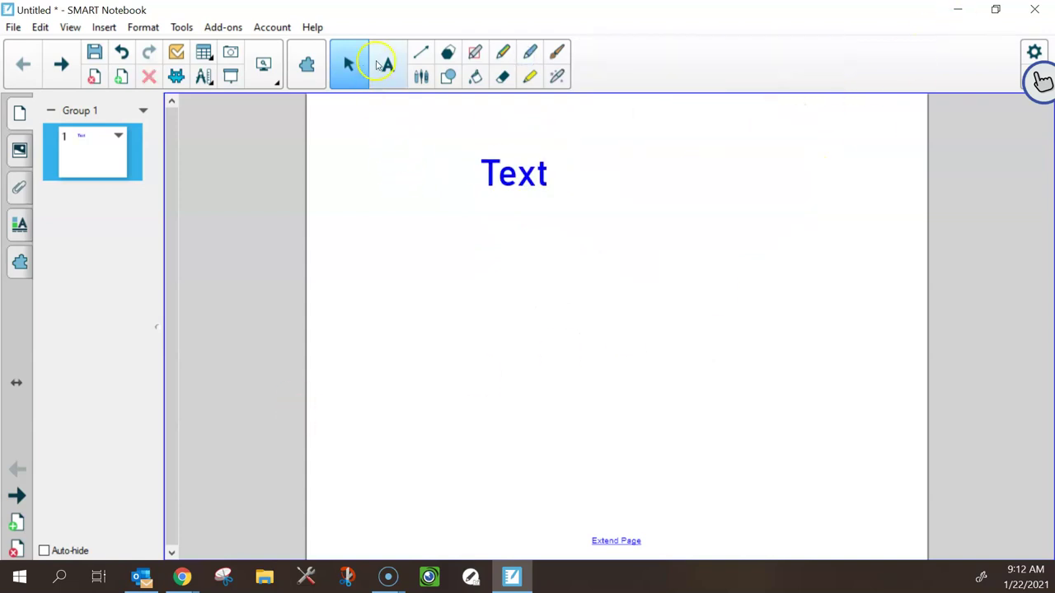
# Write 'Hello world!' below the heading in purple Arial Black at size 28
pyautogui.click(385, 65)
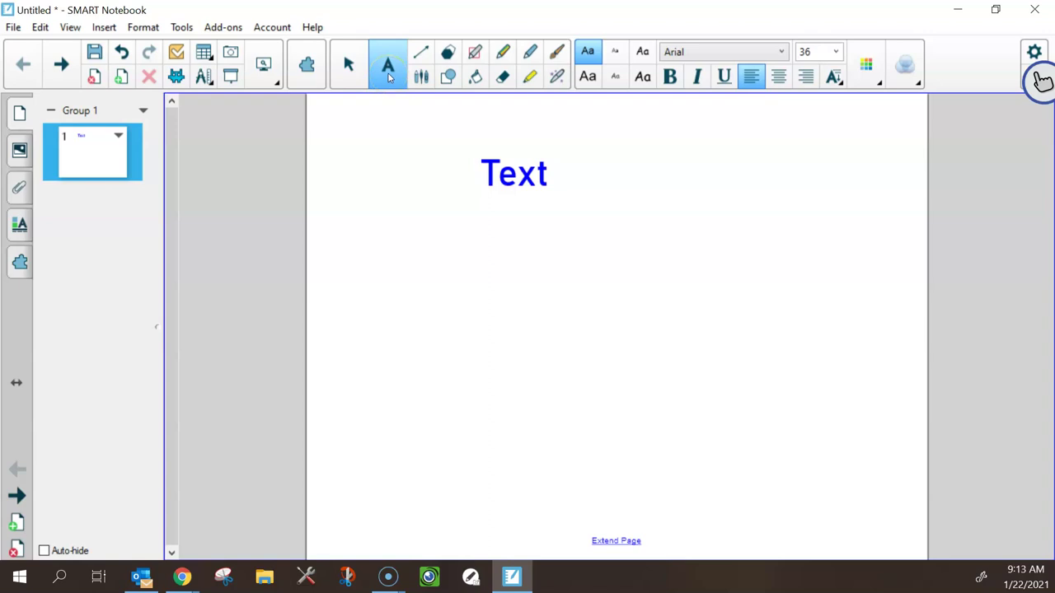
pyautogui.click(782, 51)
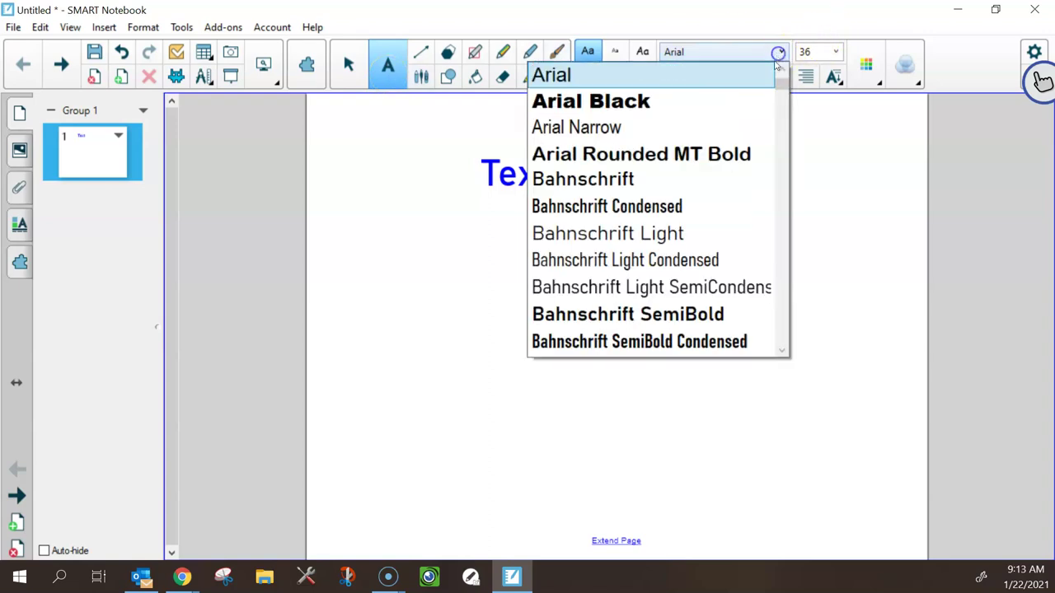
pyautogui.click(600, 102)
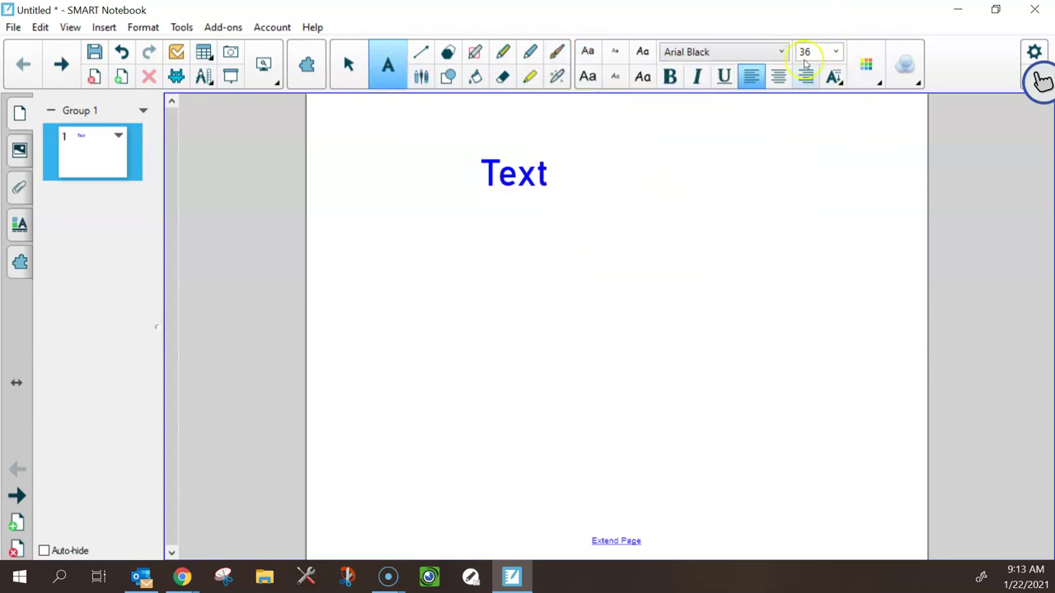
pyautogui.click(836, 51)
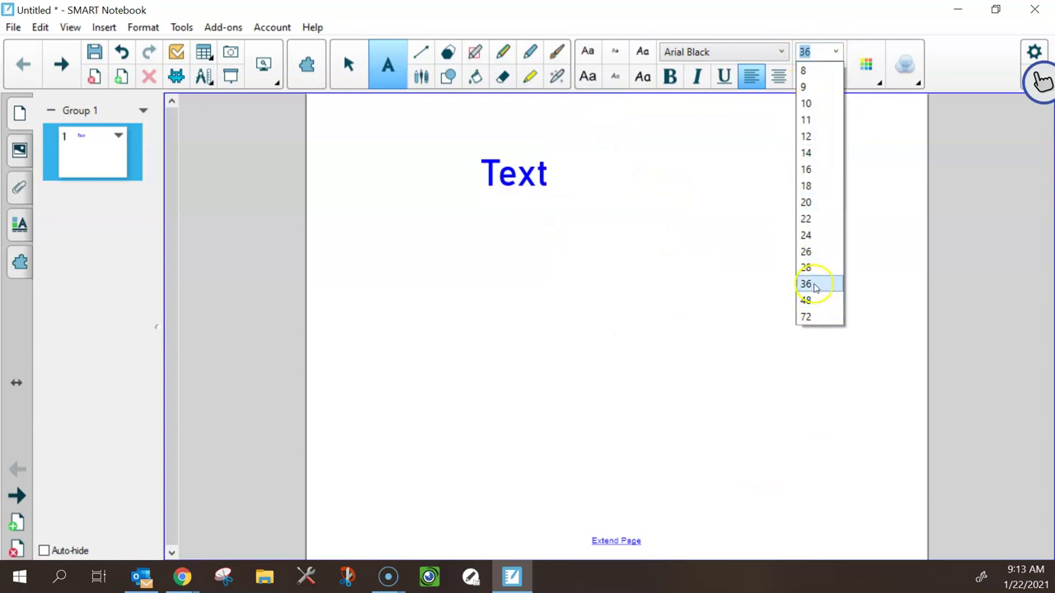
pyautogui.click(814, 270)
pyautogui.click(867, 63)
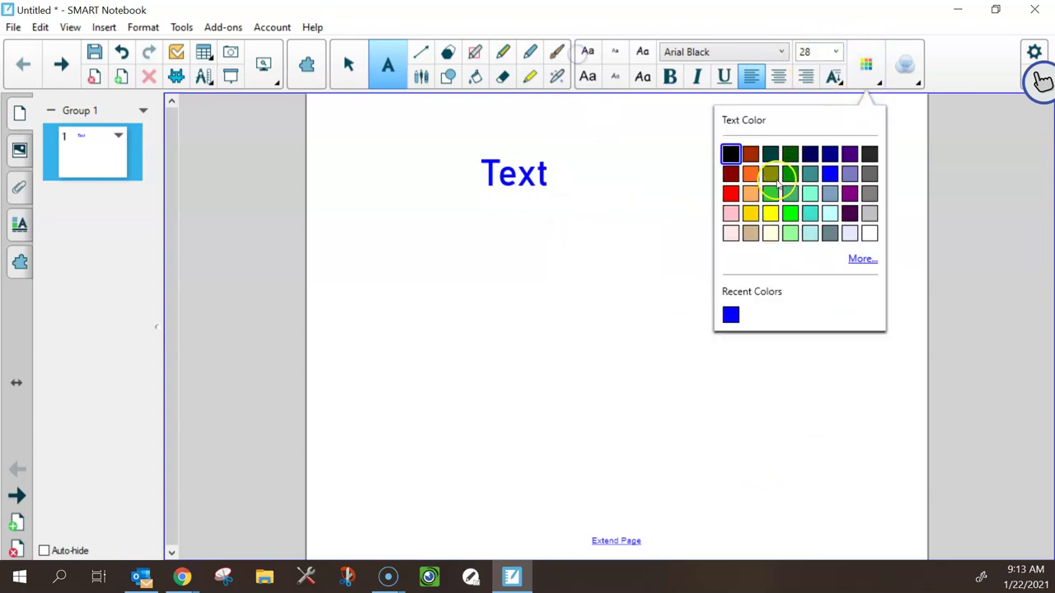
pyautogui.click(850, 154)
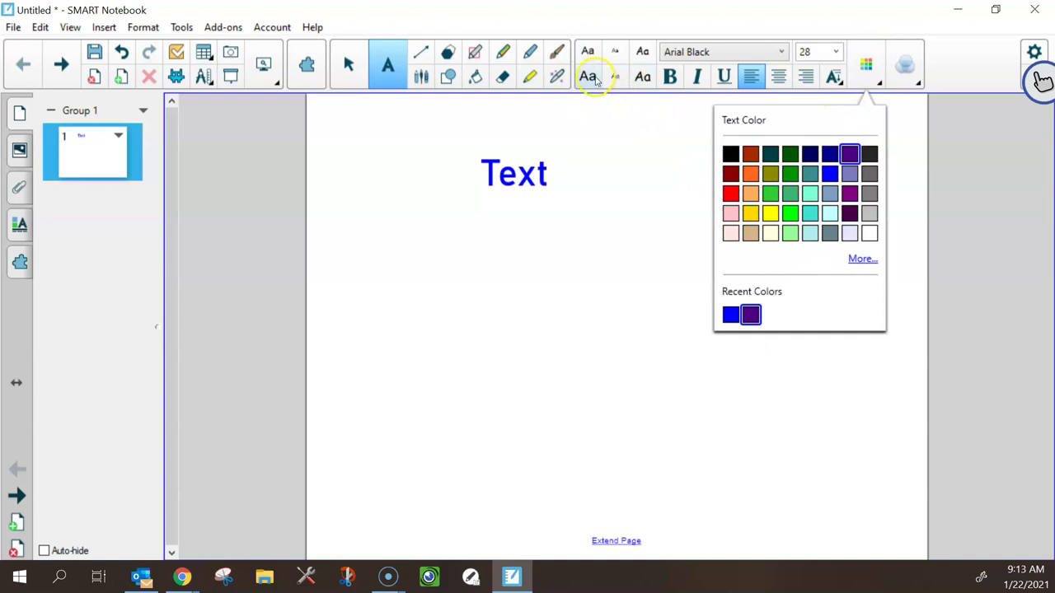
pyautogui.click(531, 265)
pyautogui.write('Hello world')
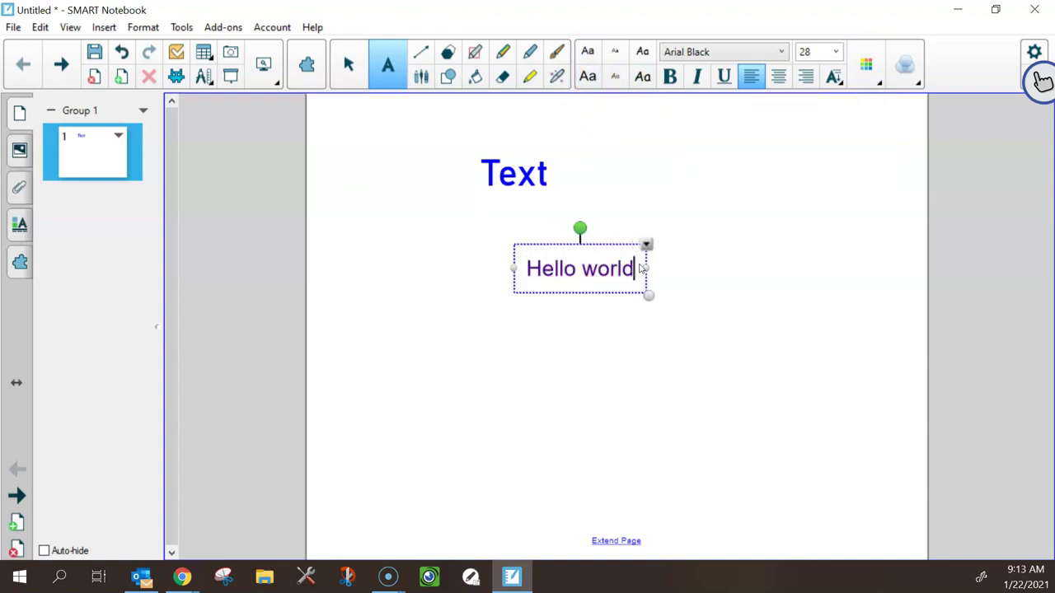
pyautogui.write('!')
pyautogui.click(733, 262)
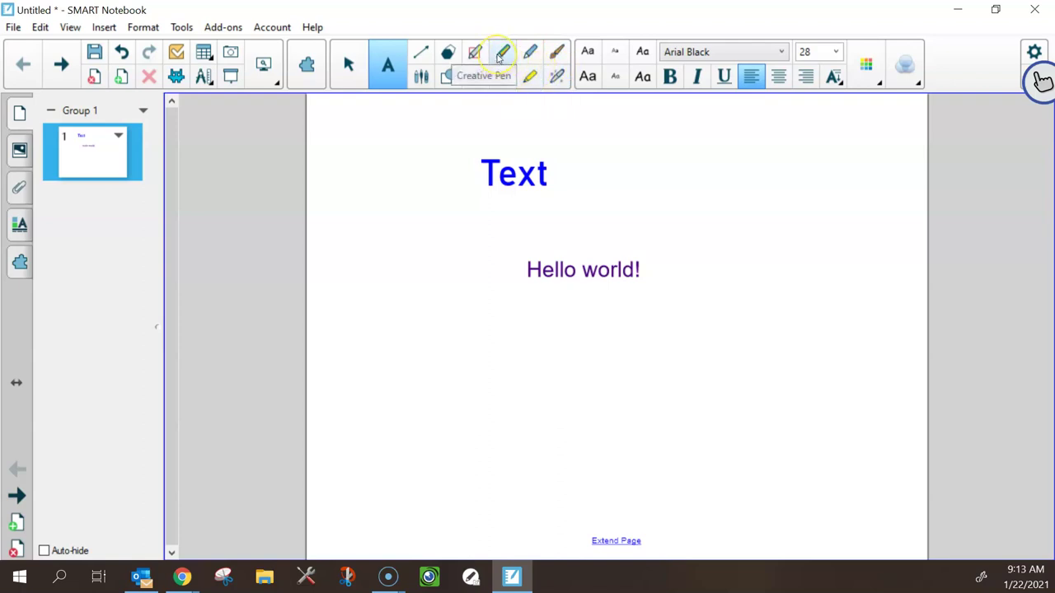
# Select the Pens tool and view the pen type list without drawing anything
pyautogui.click(424, 76)
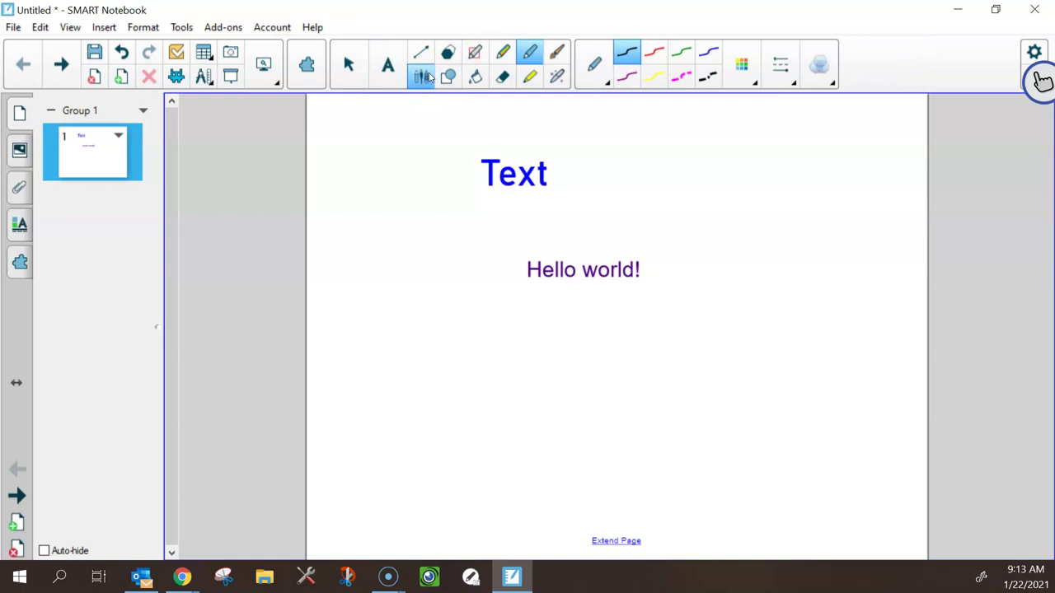
pyautogui.click(601, 81)
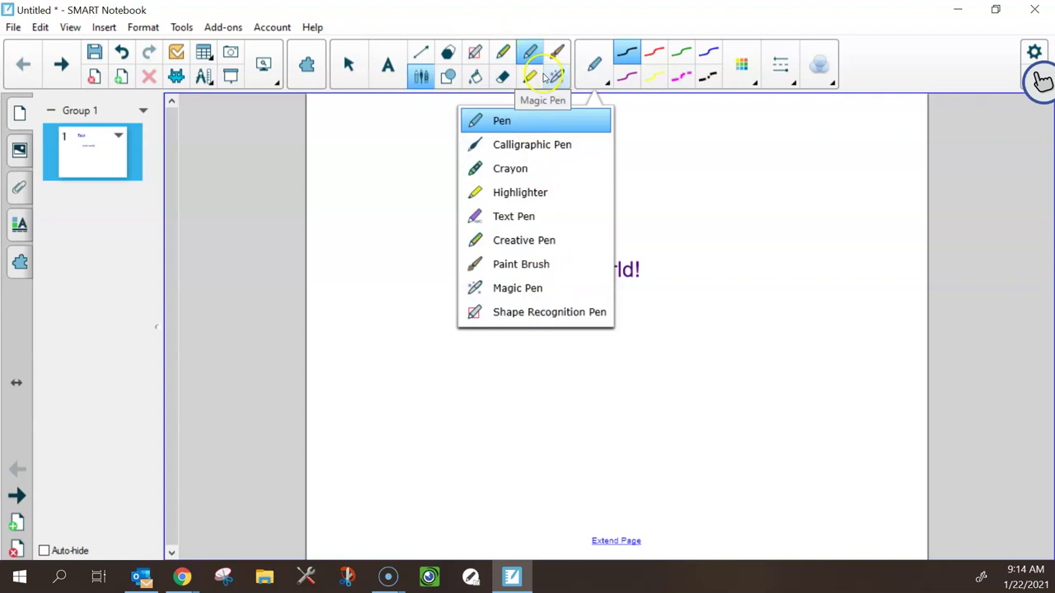
pyautogui.click(606, 83)
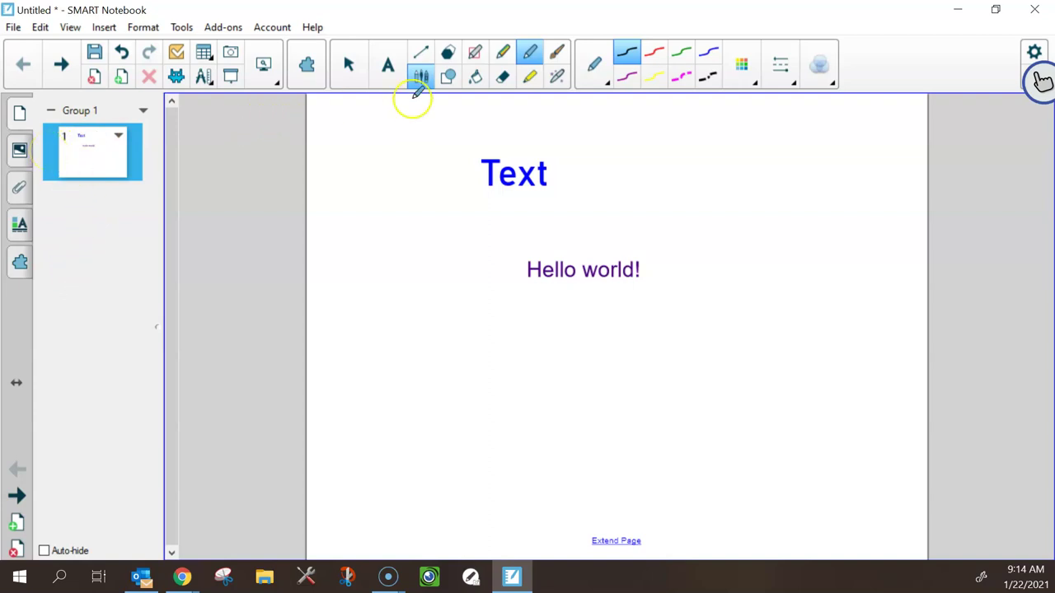
# Draw two yellow stars, one at the upper right and one left of 'Hello world!'
pyautogui.click(449, 77)
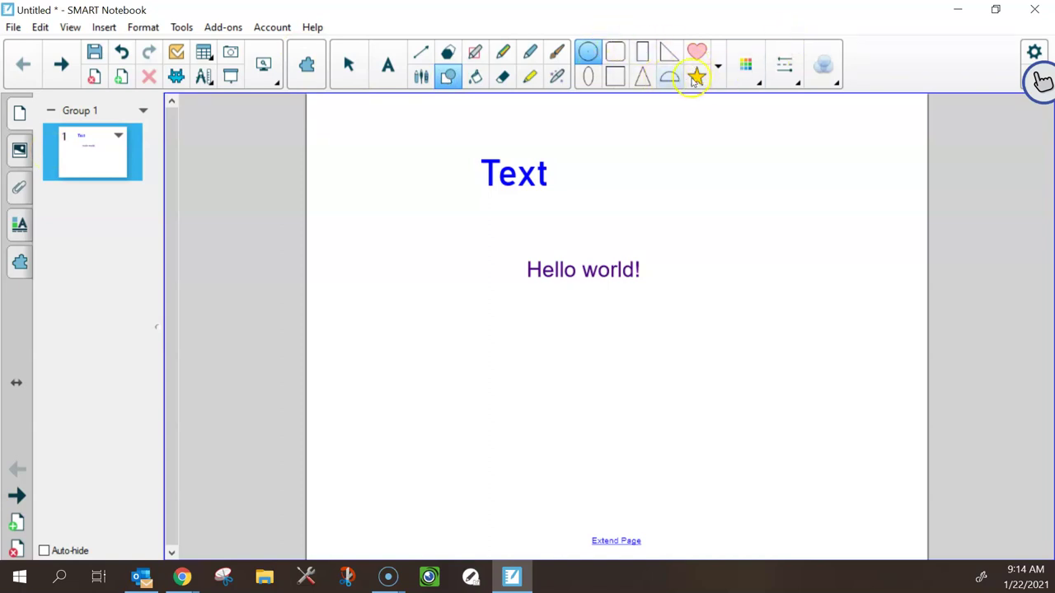
pyautogui.click(718, 70)
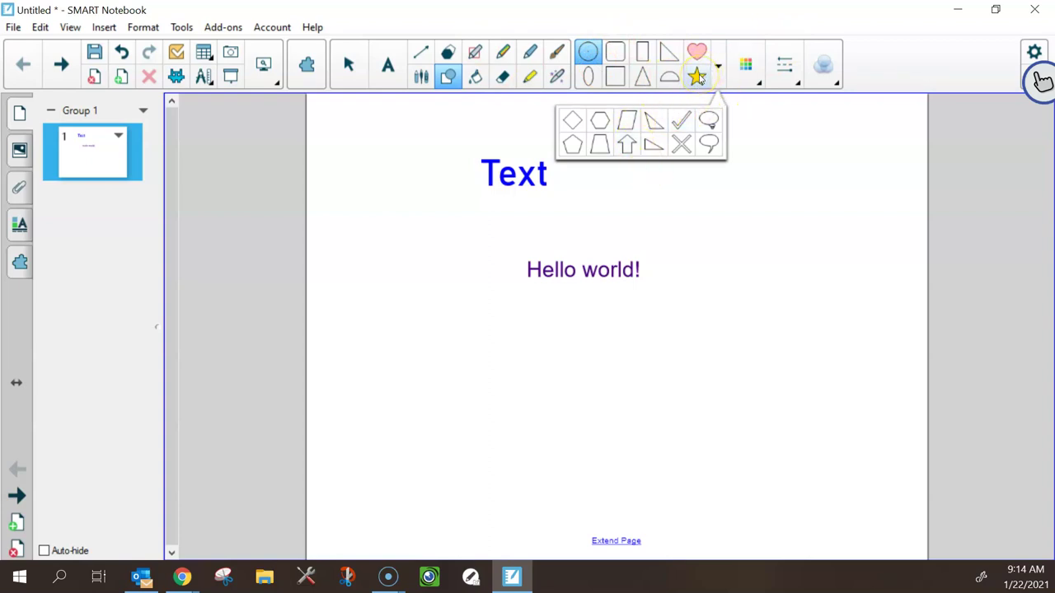
pyautogui.click(697, 76)
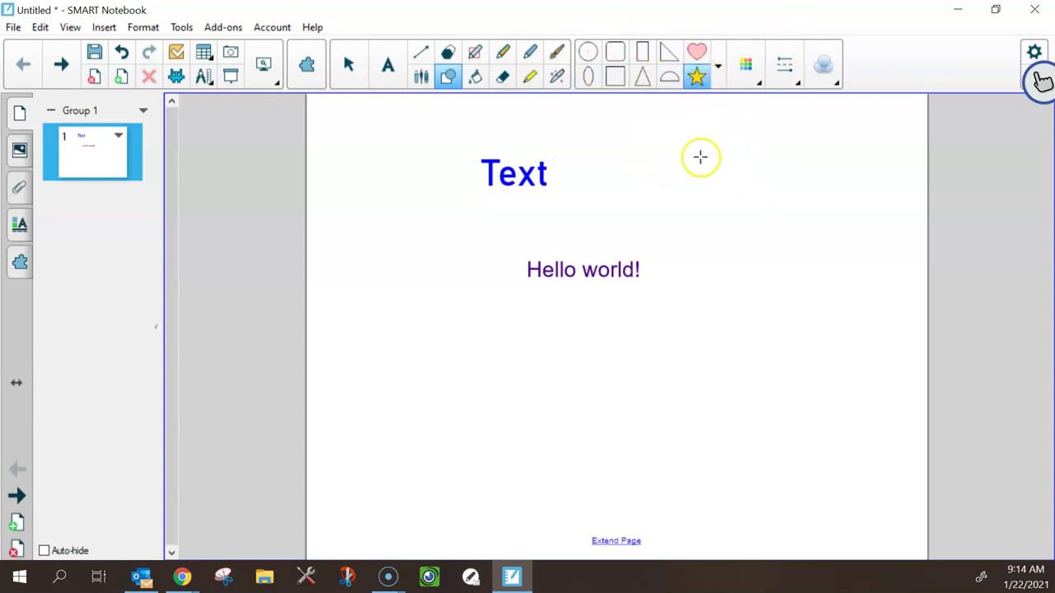
pyautogui.moveTo(701, 144); pyautogui.dragTo(816, 289)
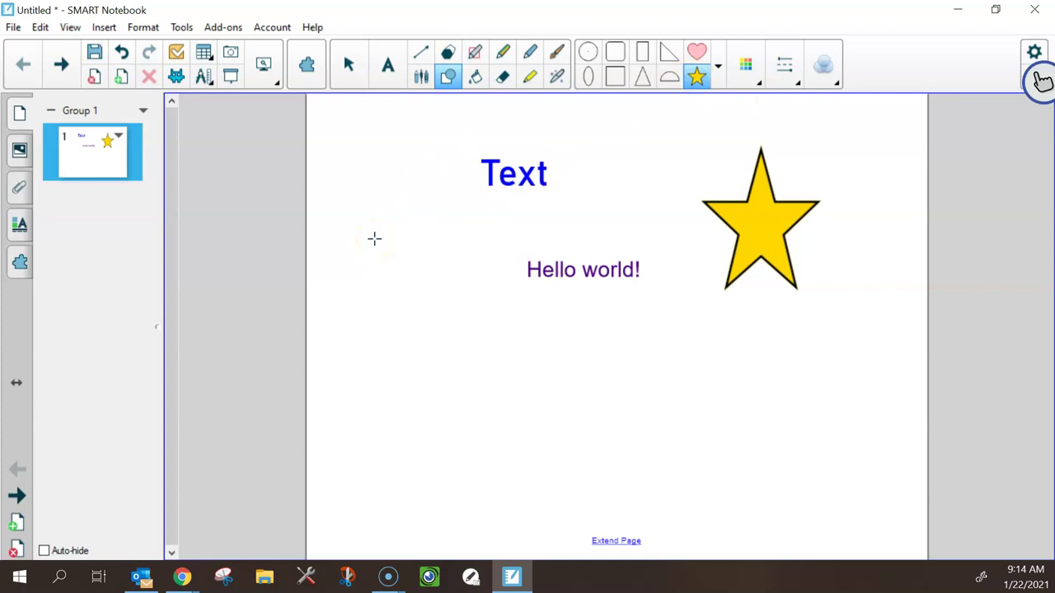
pyautogui.moveTo(374, 239); pyautogui.dragTo(506, 374)
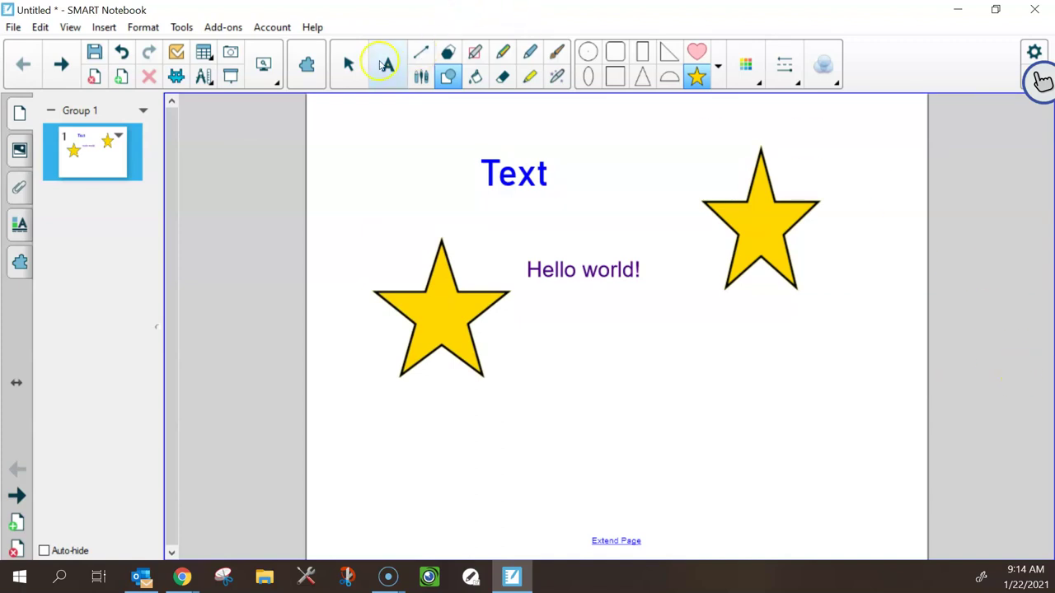
# Select the upper-right star and delete it with the Delete key
pyautogui.click(349, 64)
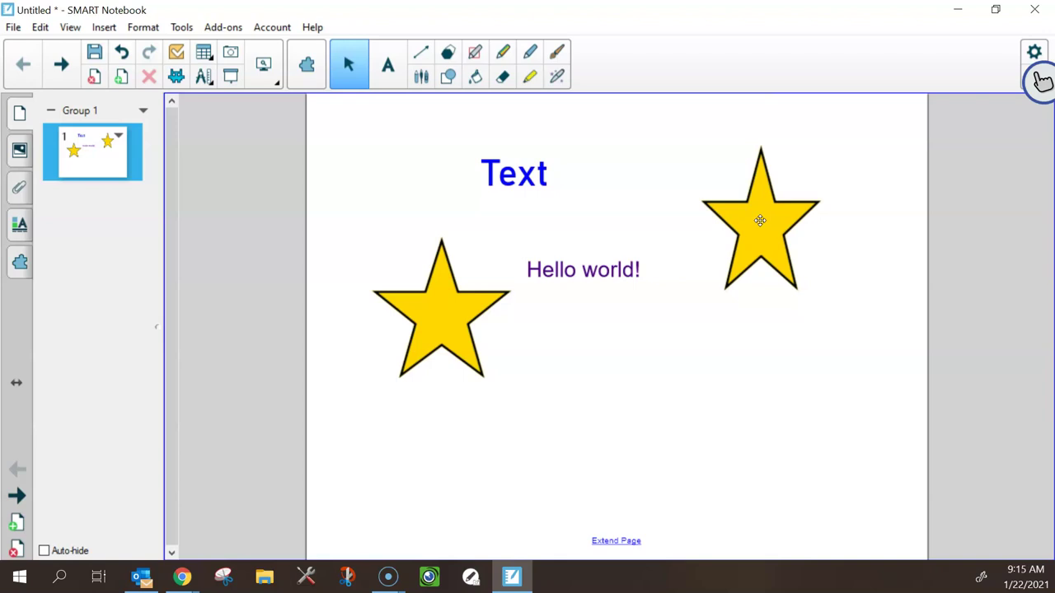
pyautogui.click(760, 221)
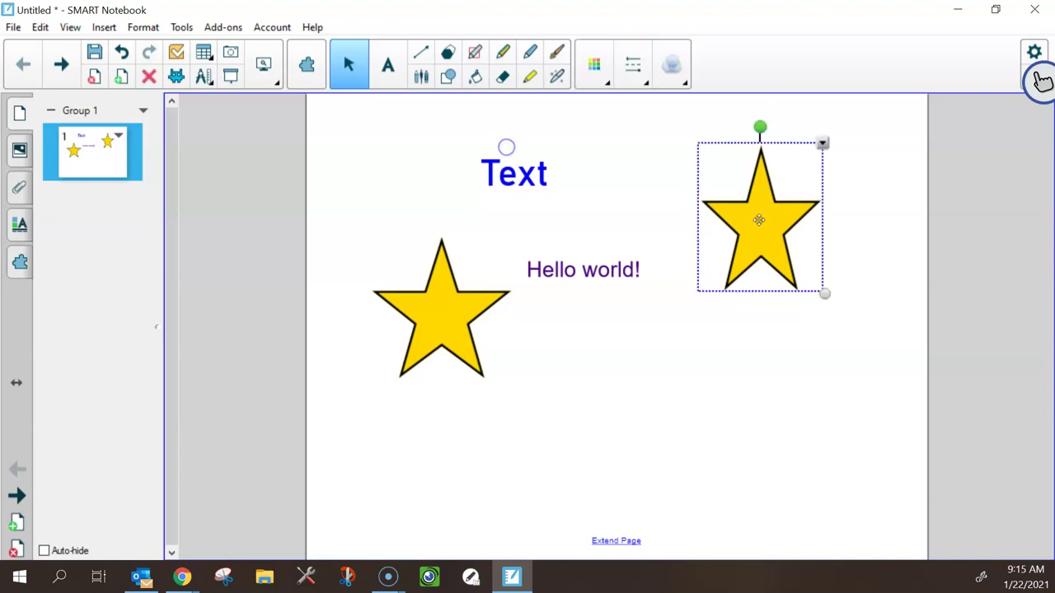
pyautogui.click(822, 142)
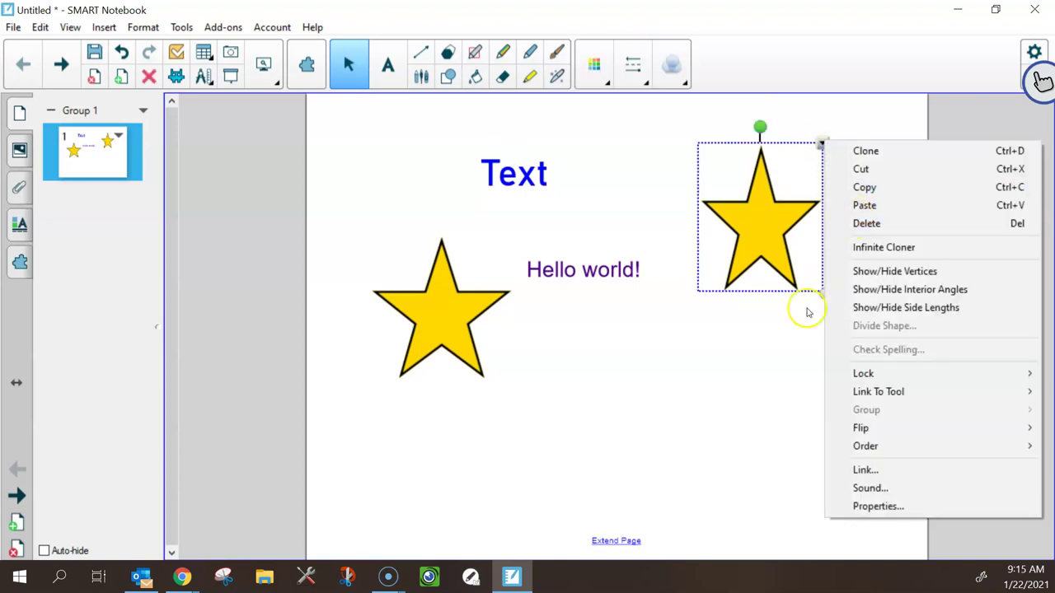
pyautogui.click(780, 360)
pyautogui.click(762, 237)
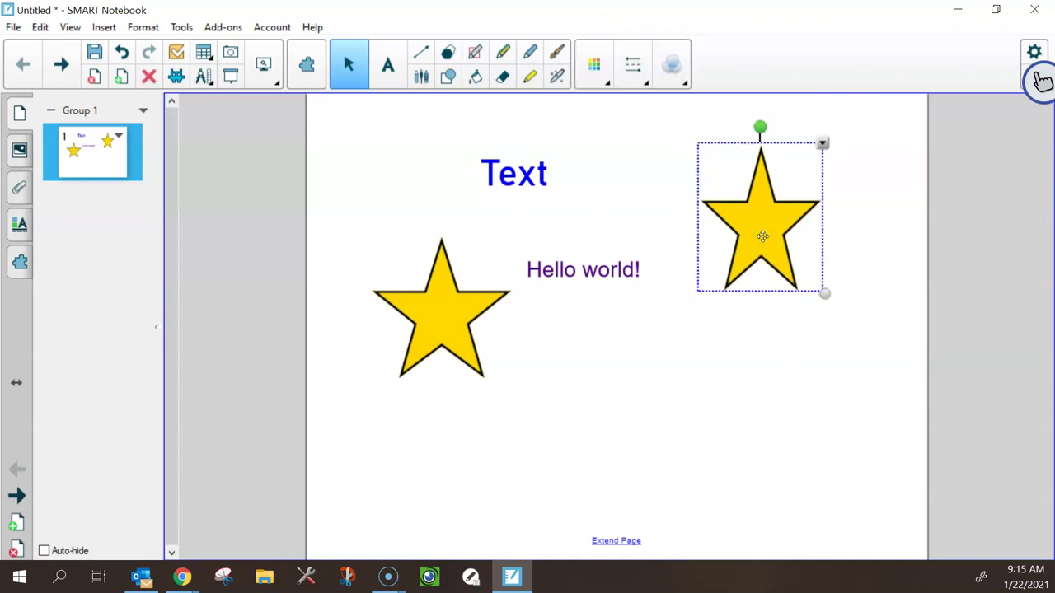
pyautogui.rightClick(762, 236)
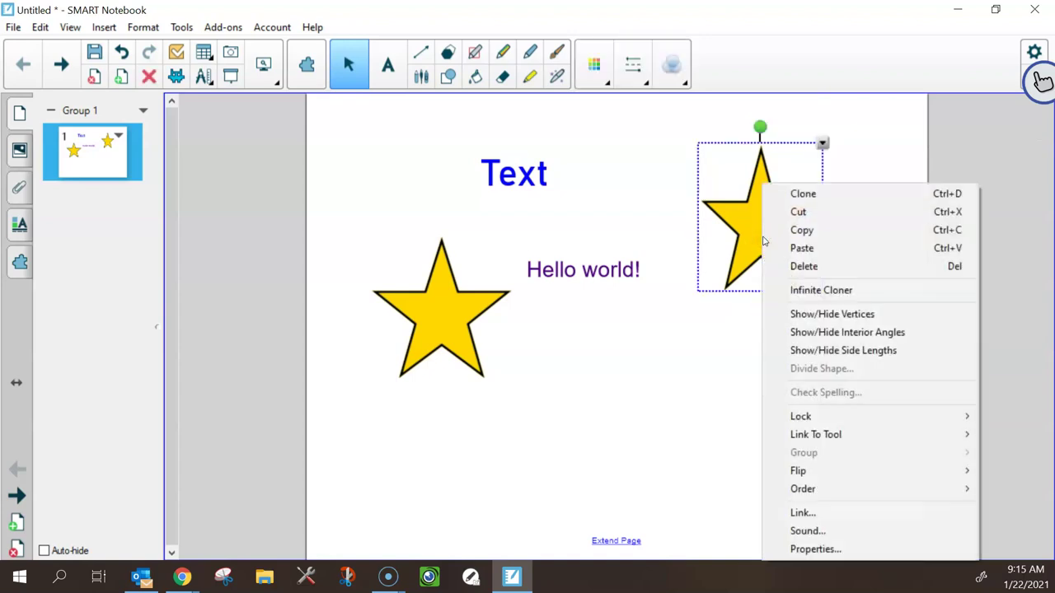
pyautogui.click(741, 340)
pyautogui.click(753, 244)
pyautogui.press('Delete')
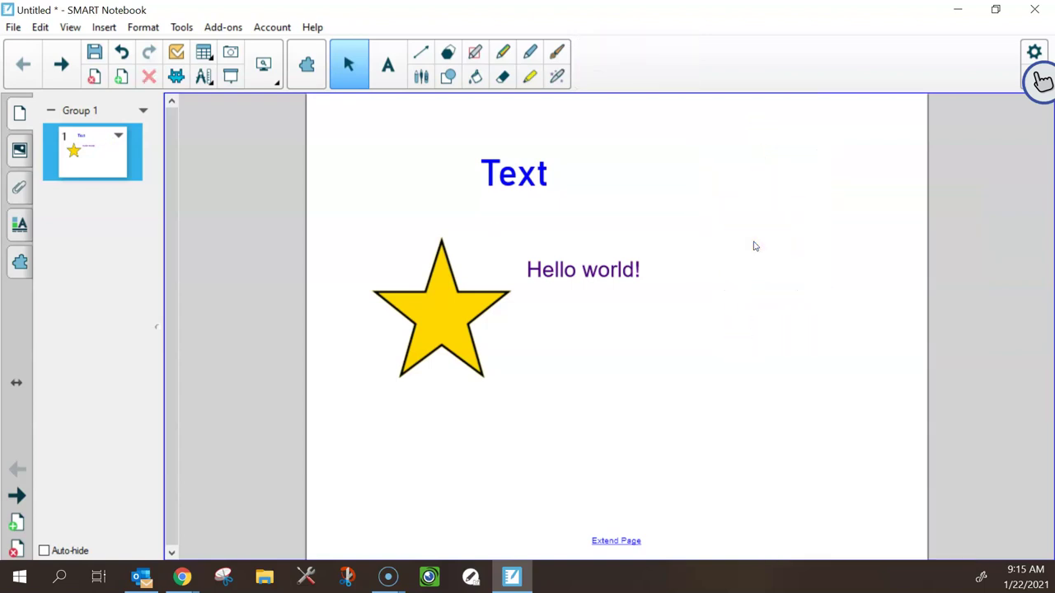
# Give the remaining star a green fill and a blue outline
pyautogui.click(448, 328)
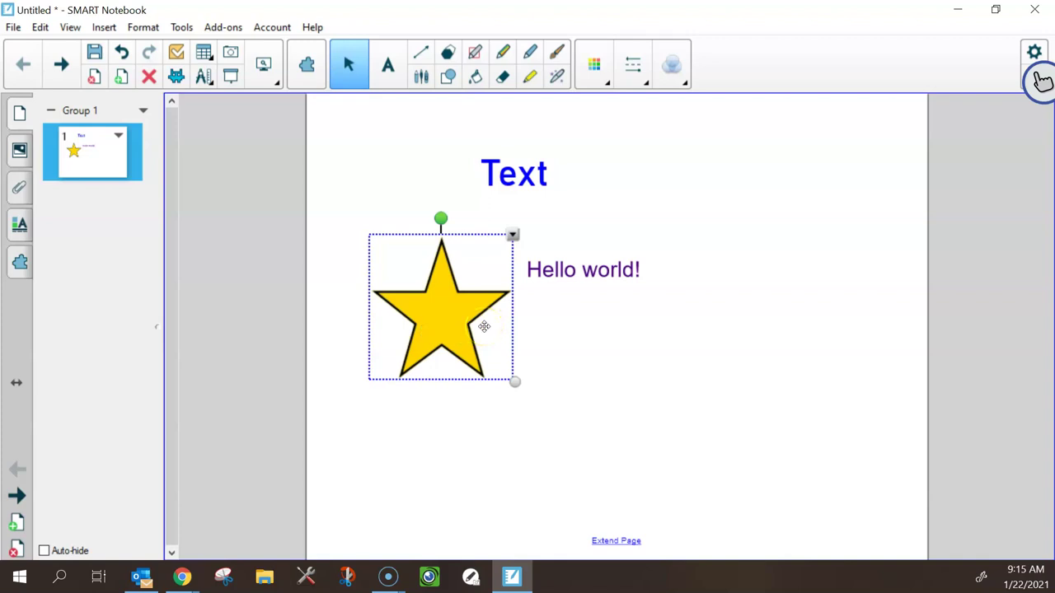
pyautogui.click(603, 85)
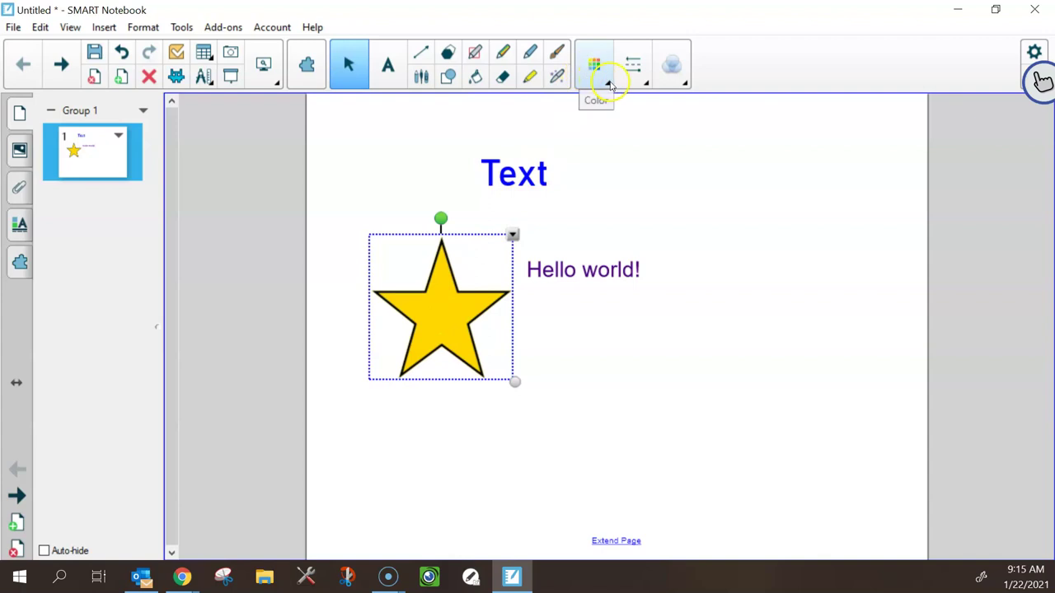
pyautogui.click(610, 85)
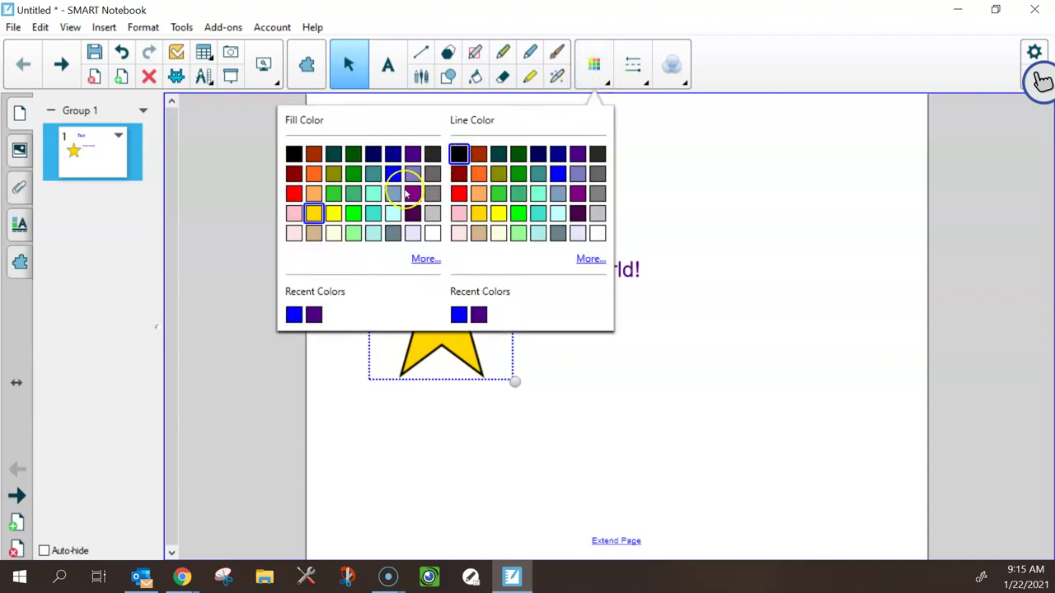
pyautogui.click(333, 193)
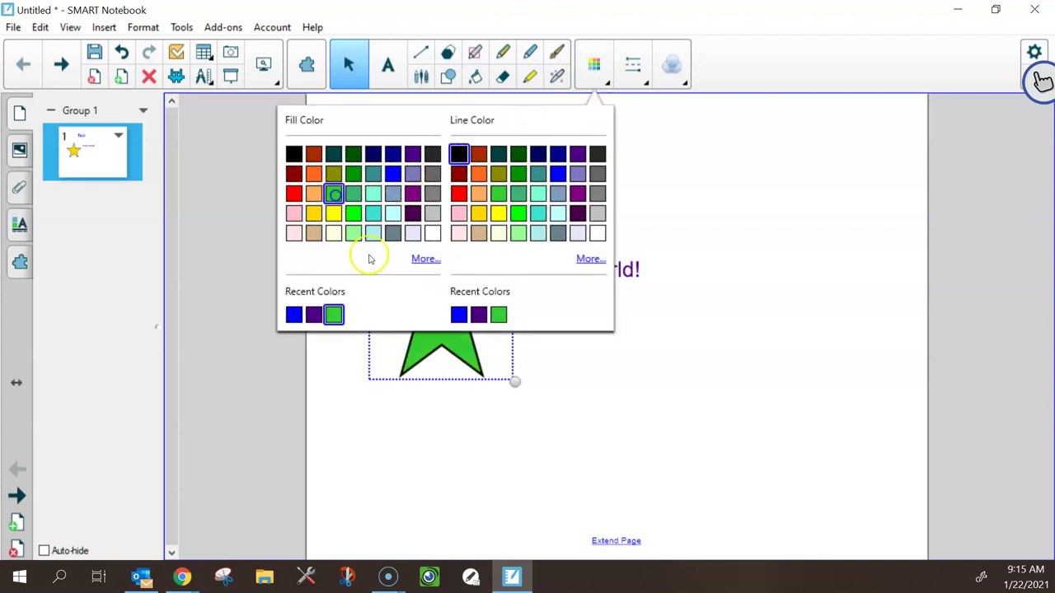
pyautogui.click(558, 173)
pyautogui.click(585, 354)
pyautogui.click(585, 354)
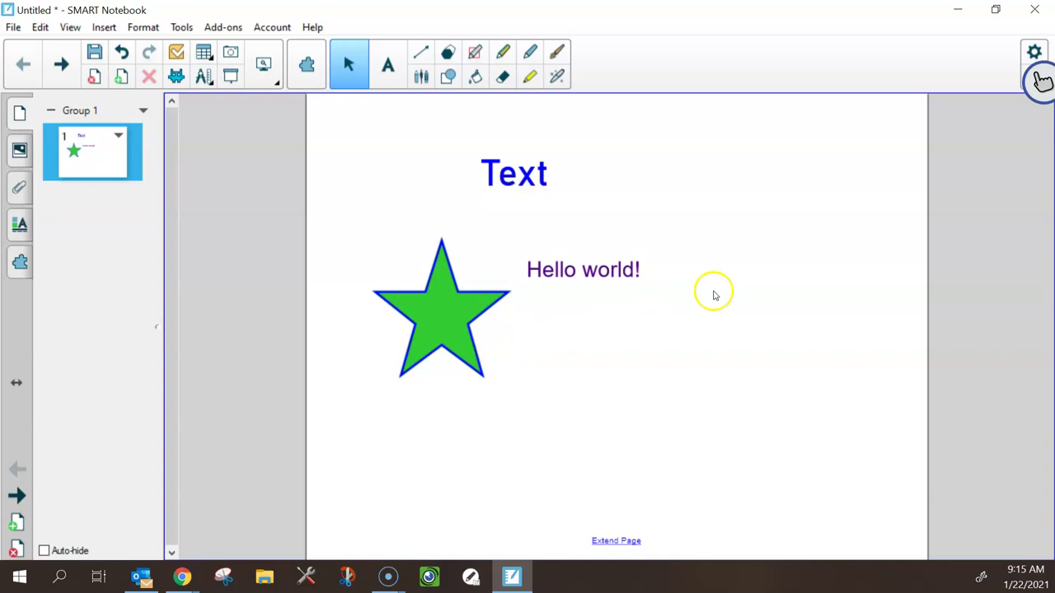
# Draw a six-sided polygon with red fill and thicker dotted dark-grey outline at top right
pyautogui.click(447, 52)
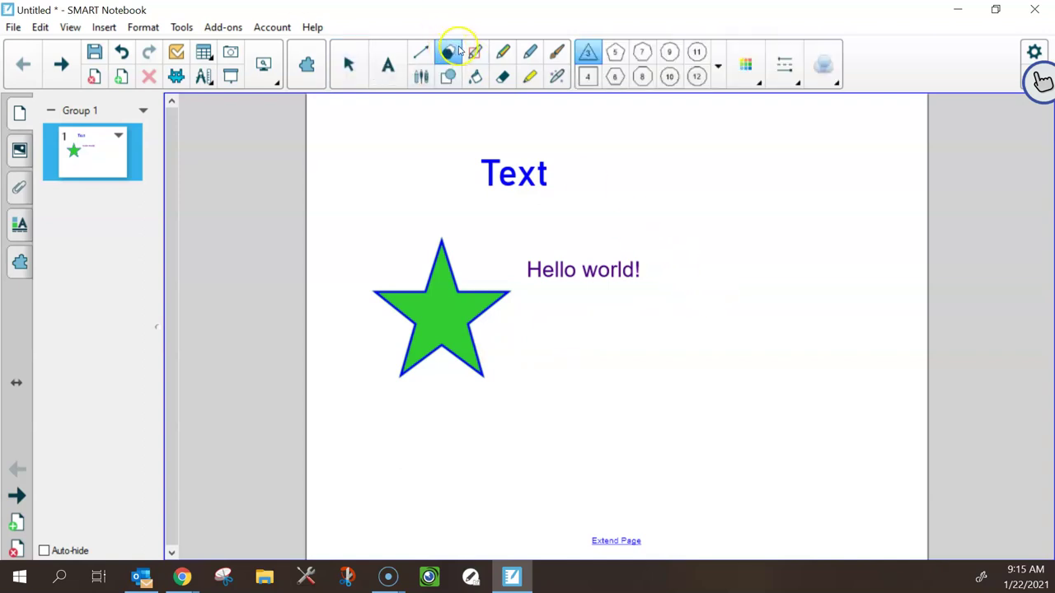
pyautogui.click(616, 76)
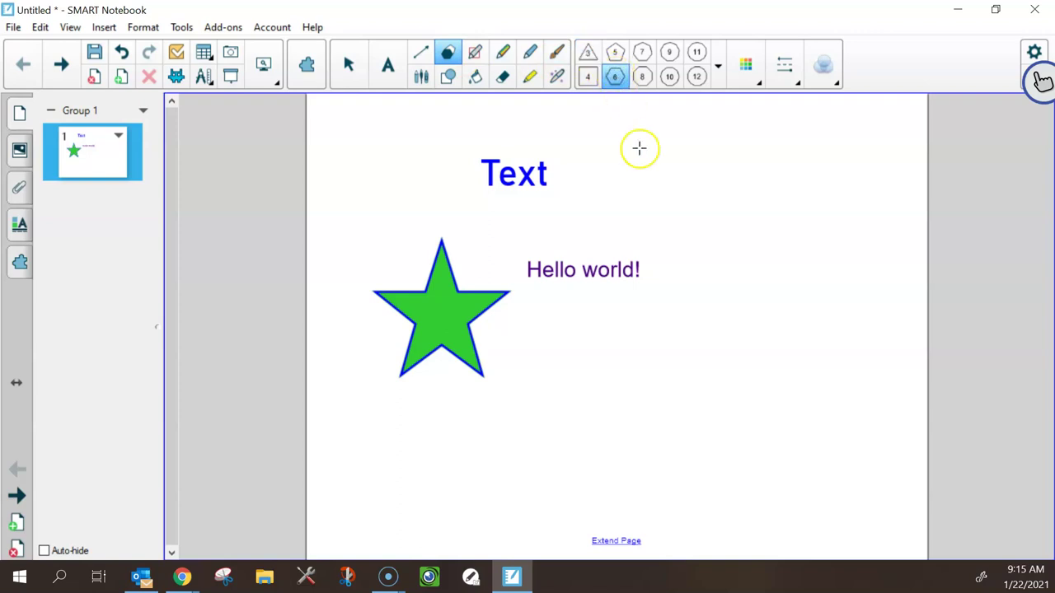
pyautogui.click(760, 85)
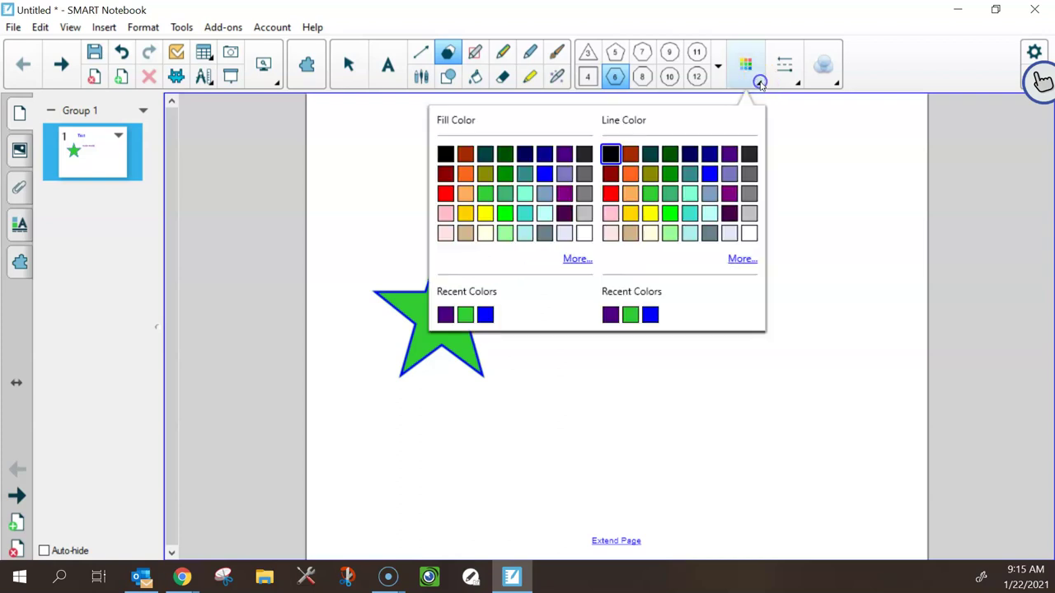
pyautogui.click(445, 193)
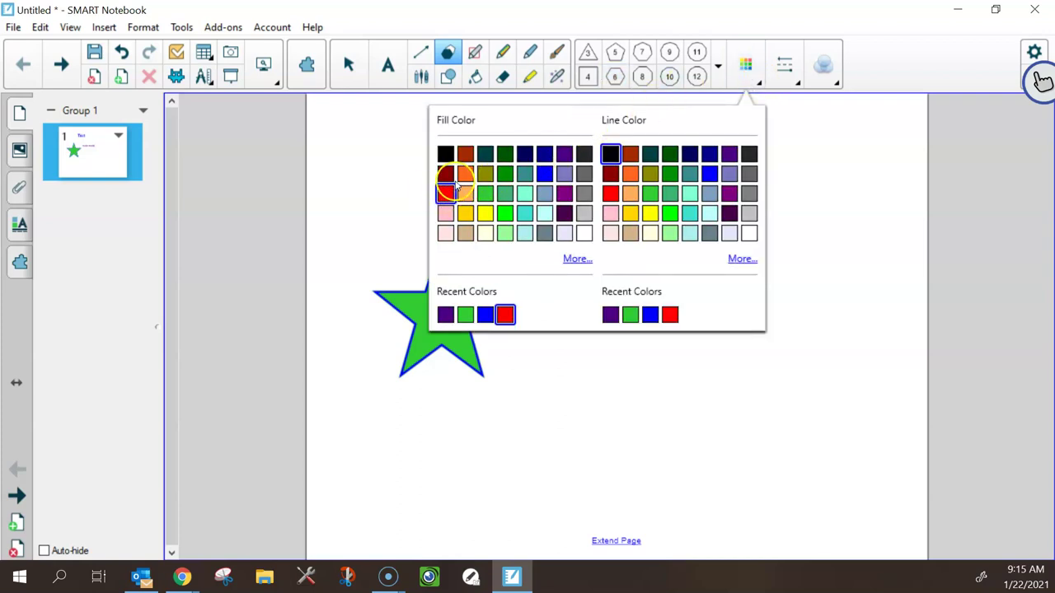
pyautogui.click(749, 173)
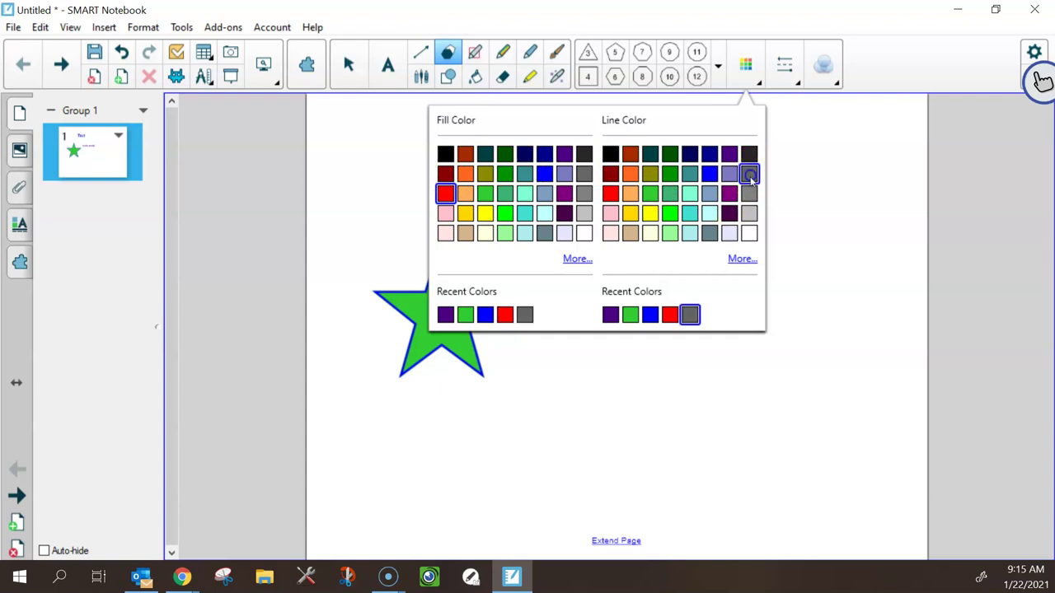
pyautogui.click(798, 85)
pyautogui.click(797, 85)
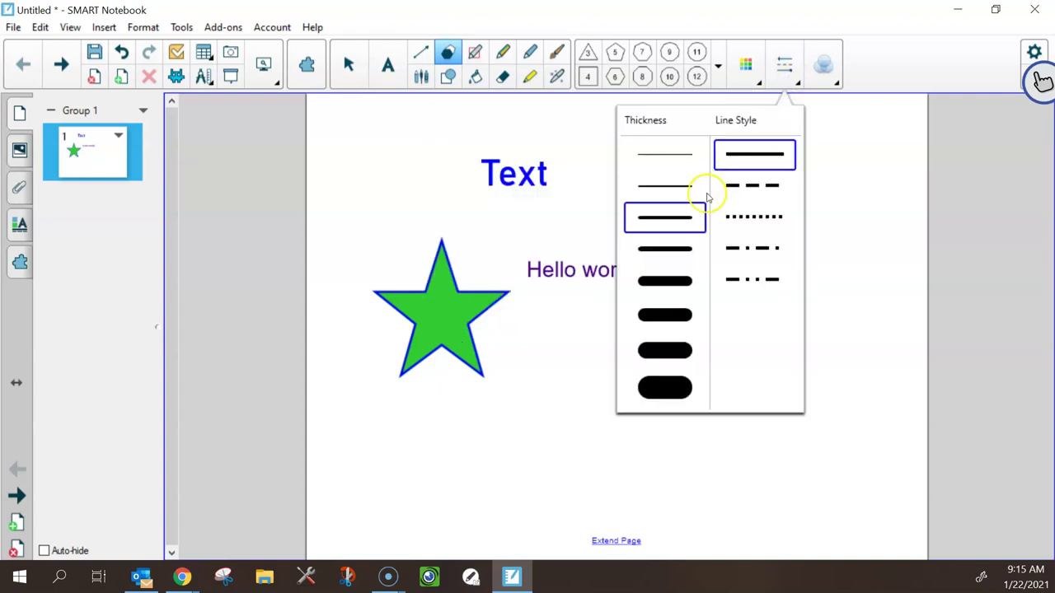
pyautogui.click(675, 251)
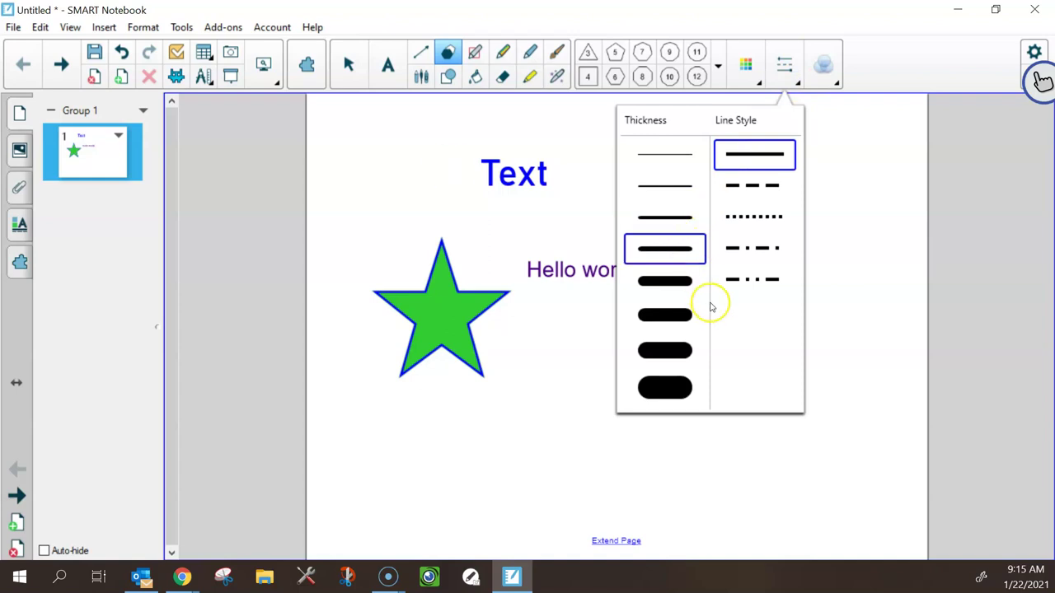
pyautogui.click(762, 216)
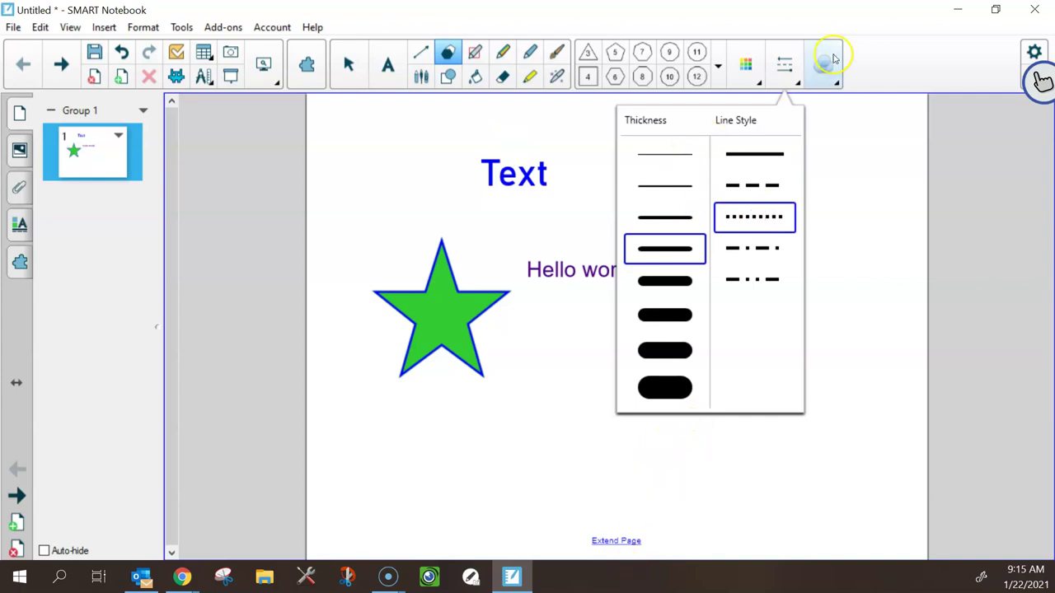
pyautogui.moveTo(842, 153); pyautogui.dragTo(693, 311)
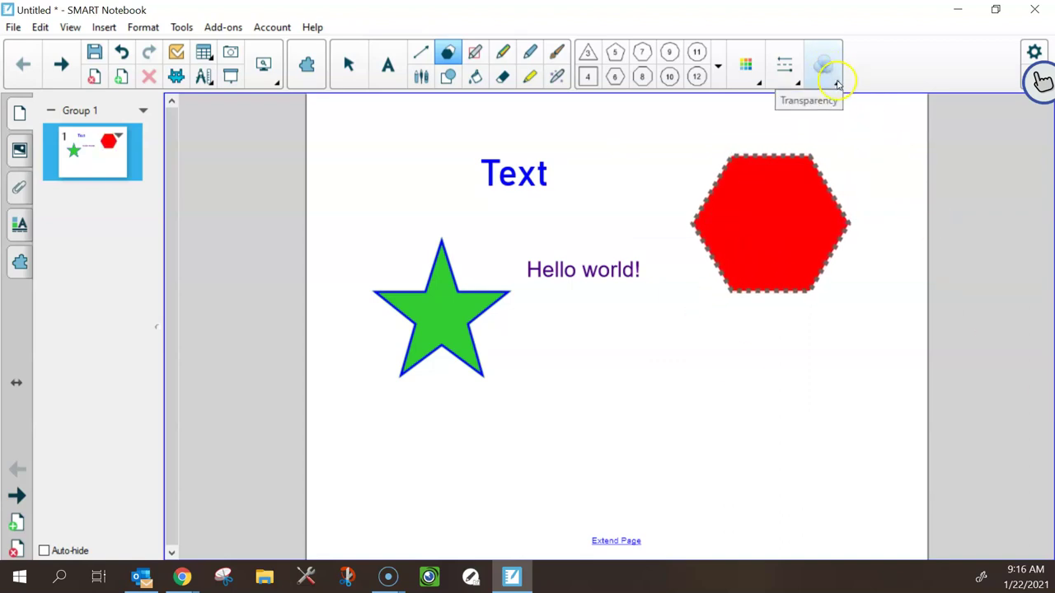
# Raise the red hexagon's transparency so it becomes semi-transparent
pyautogui.click(347, 68)
pyautogui.click(784, 228)
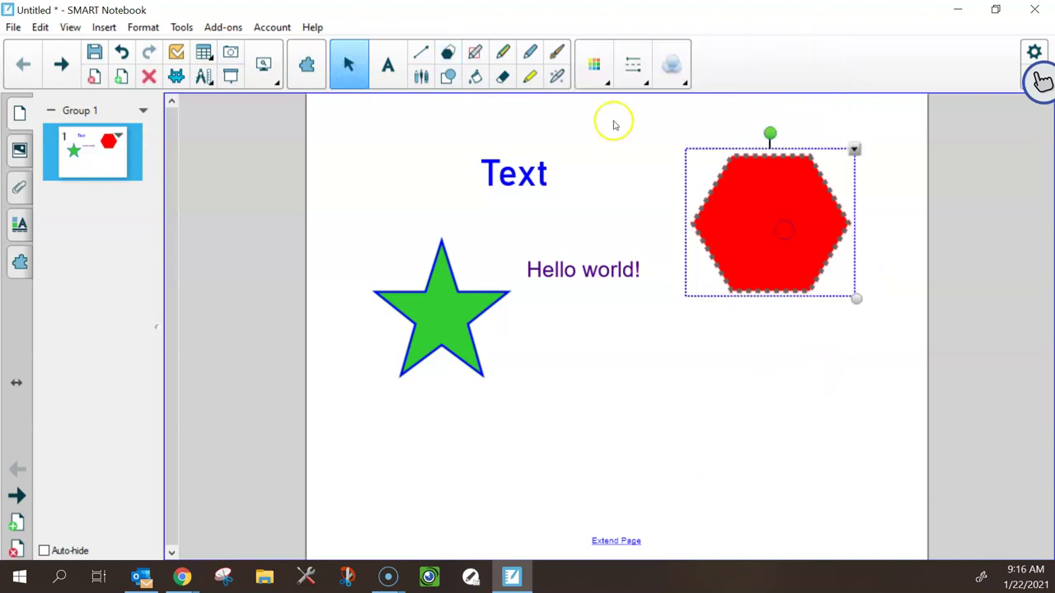
pyautogui.click(673, 72)
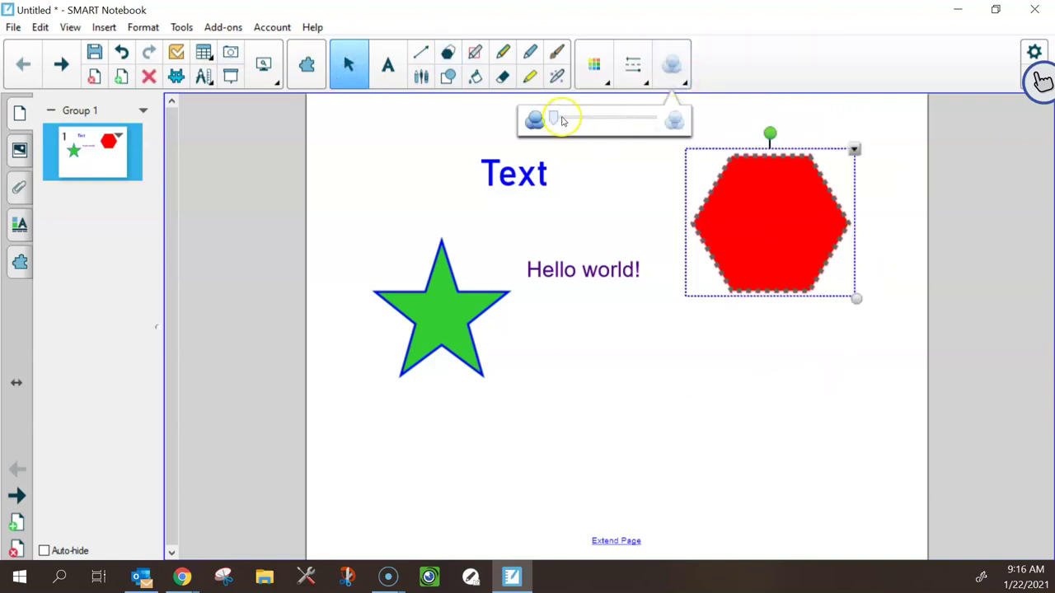
pyautogui.moveTo(563, 120); pyautogui.dragTo(596, 119)
pyautogui.click(855, 431)
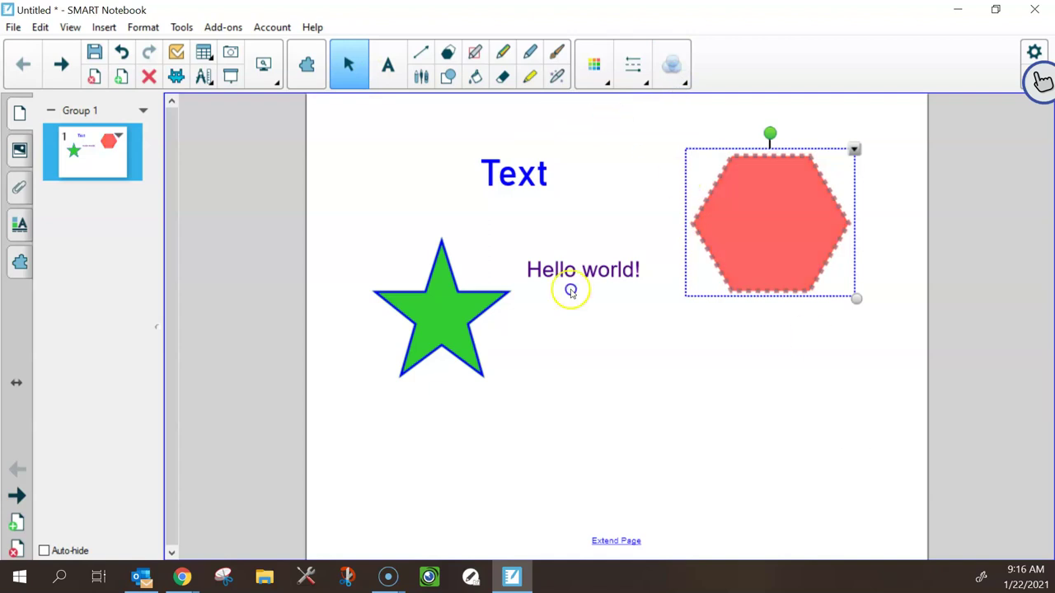
# Move the green star onto the 'Text' heading and send it to the back
pyautogui.moveTo(443, 313); pyautogui.dragTo(425, 241)
pyautogui.moveTo(800, 224); pyautogui.dragTo(776, 186)
pyautogui.moveTo(402, 253); pyautogui.dragTo(513, 180)
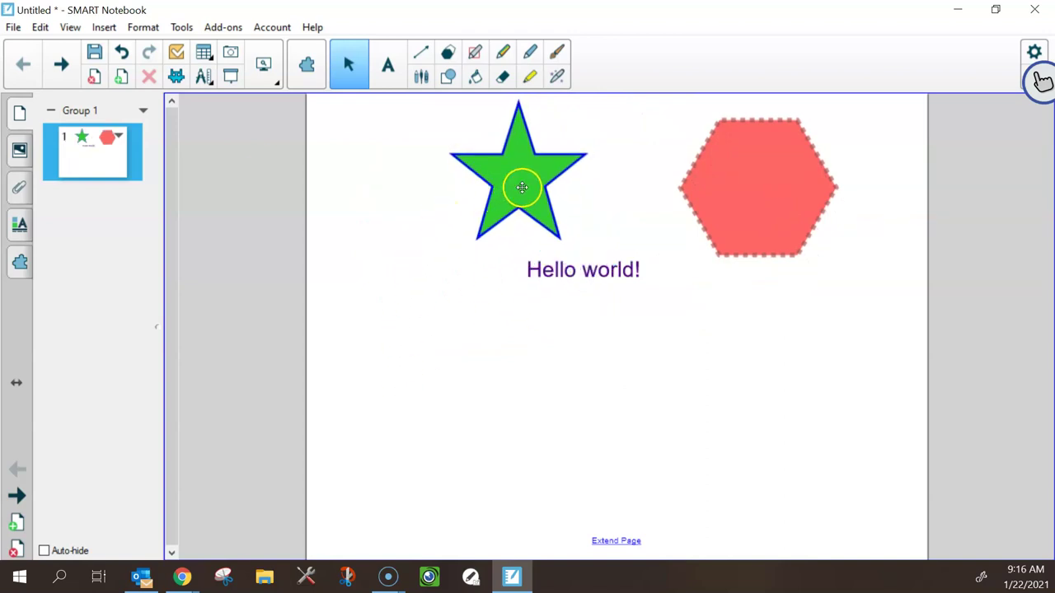
pyautogui.click(523, 178)
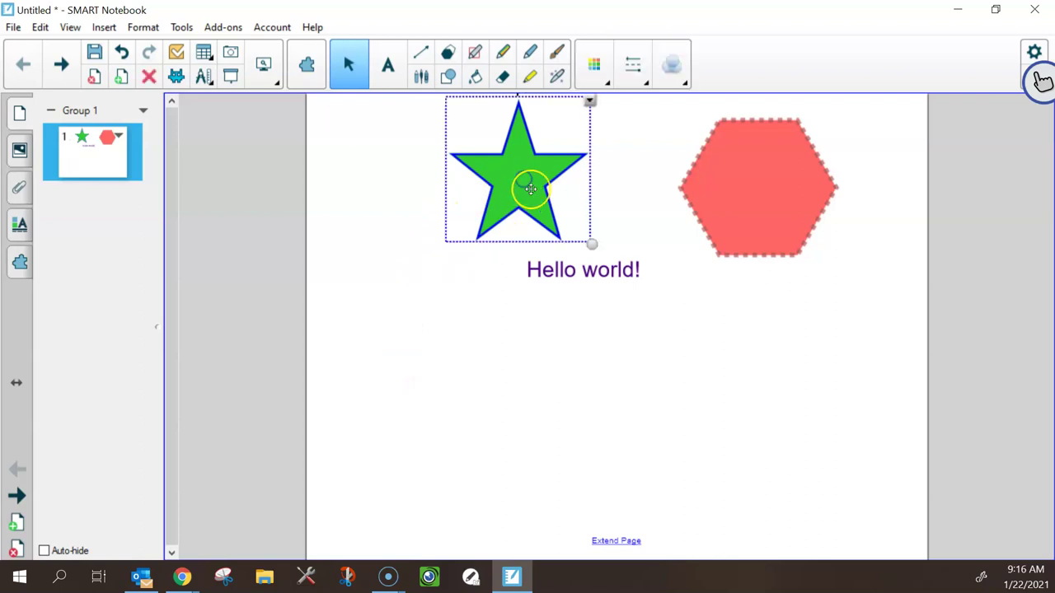
pyautogui.click(592, 100)
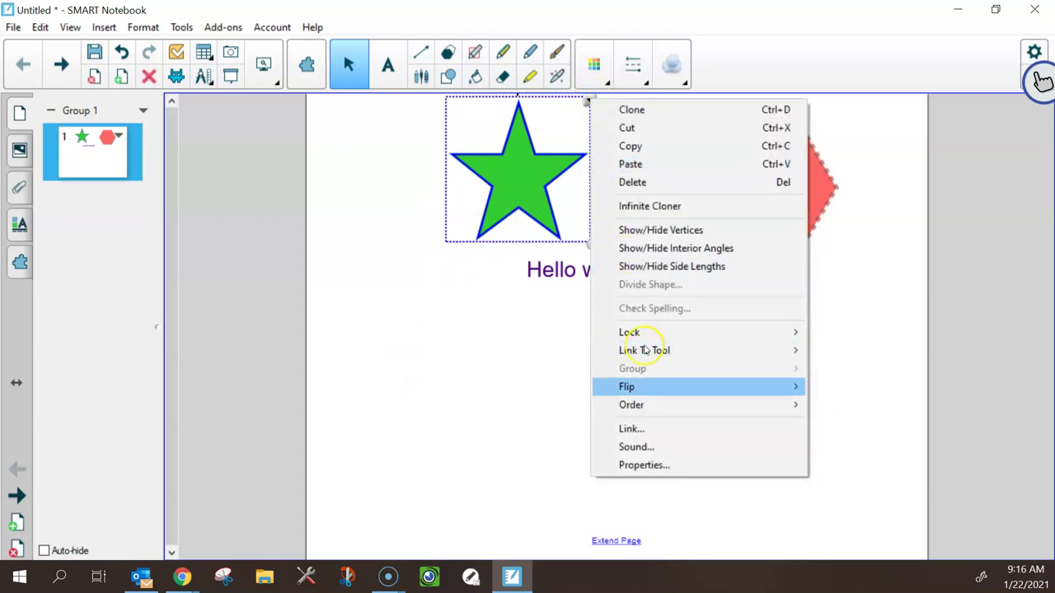
pyautogui.moveTo(643, 405)
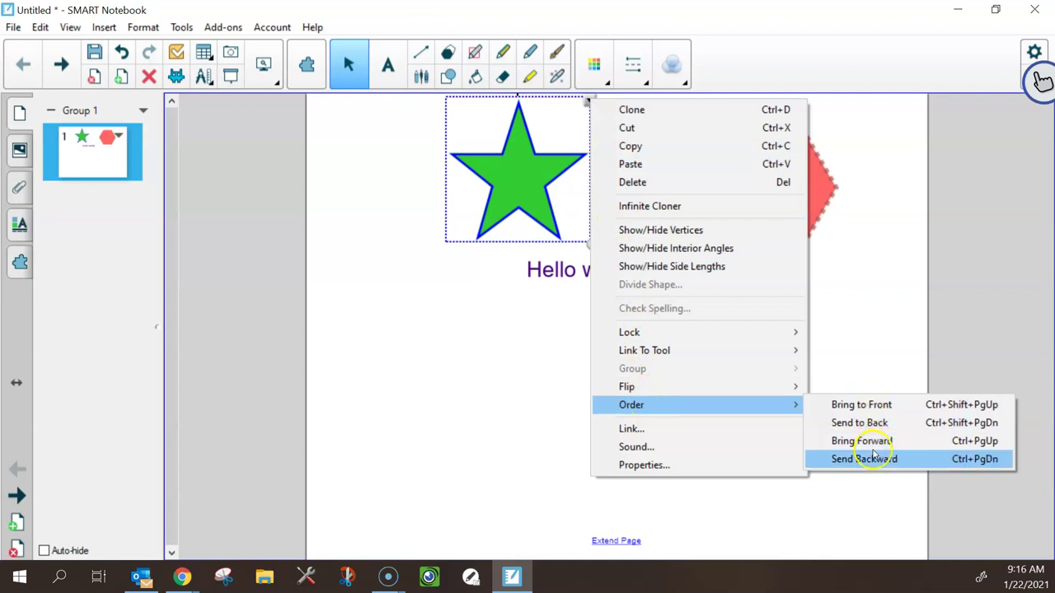
pyautogui.click(874, 424)
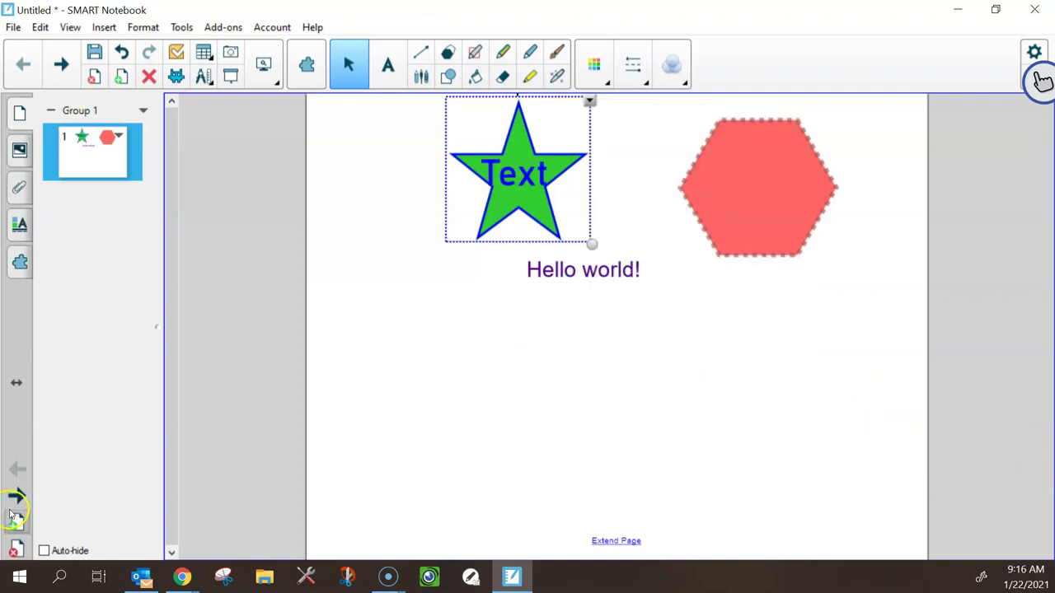
pyautogui.click(441, 394)
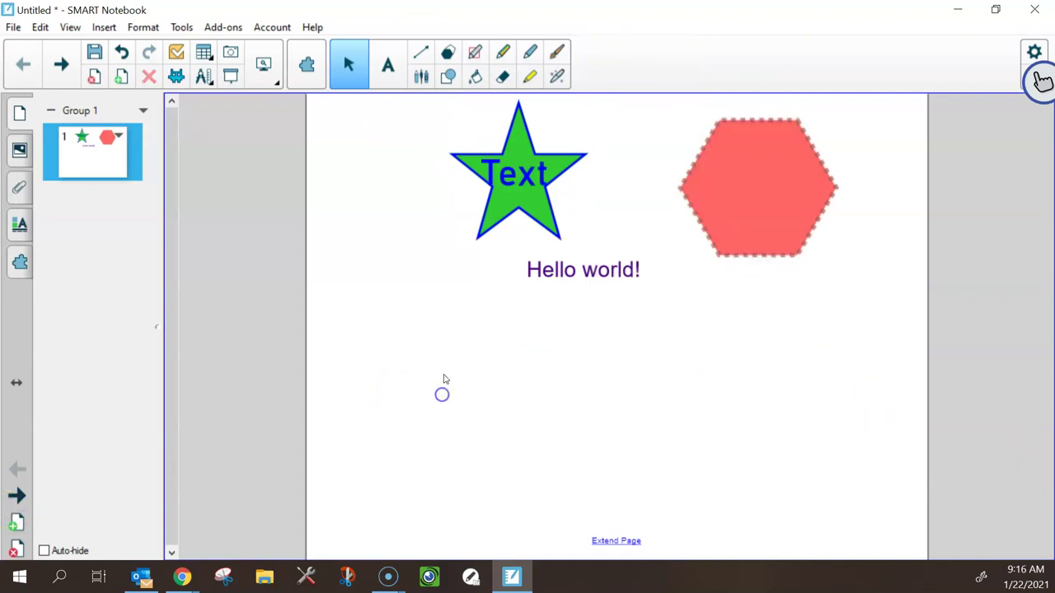
# Draw a thicker brown line below 'Hello world!' with an arrowhead start and round-dot end
pyautogui.click(422, 52)
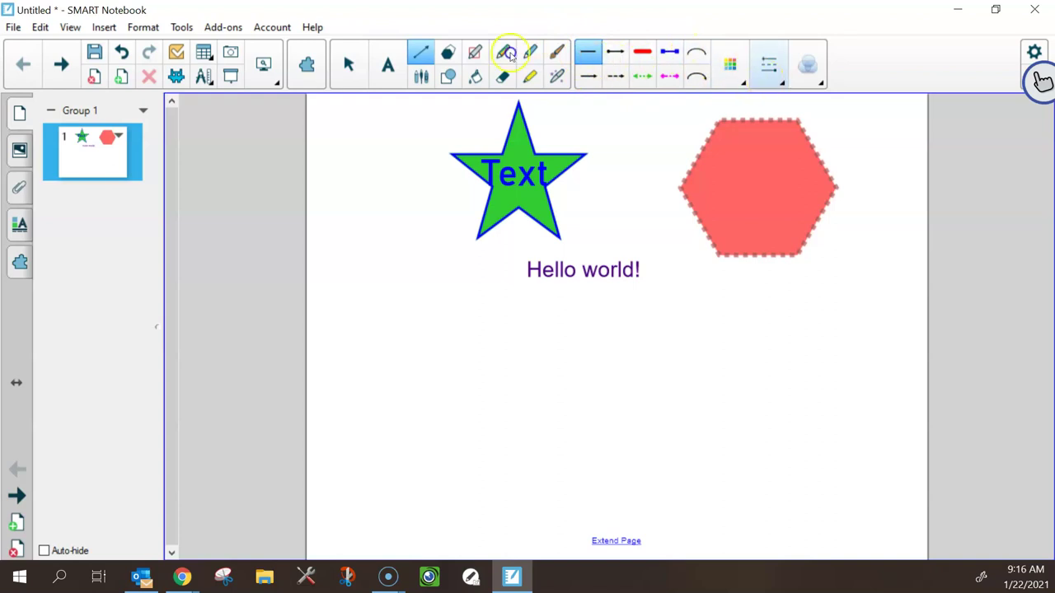
pyautogui.click(765, 80)
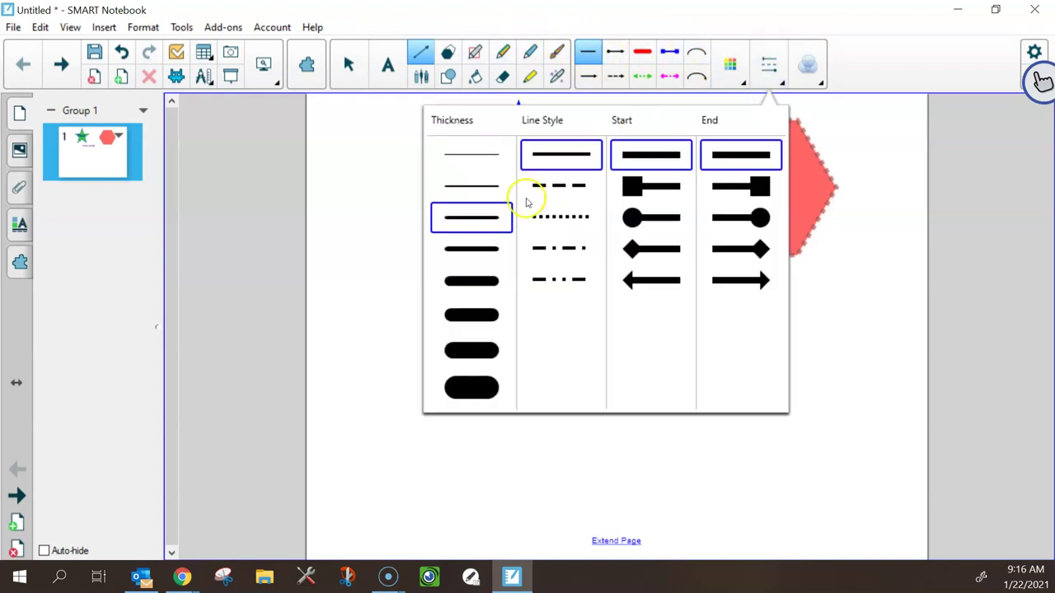
pyautogui.click(739, 82)
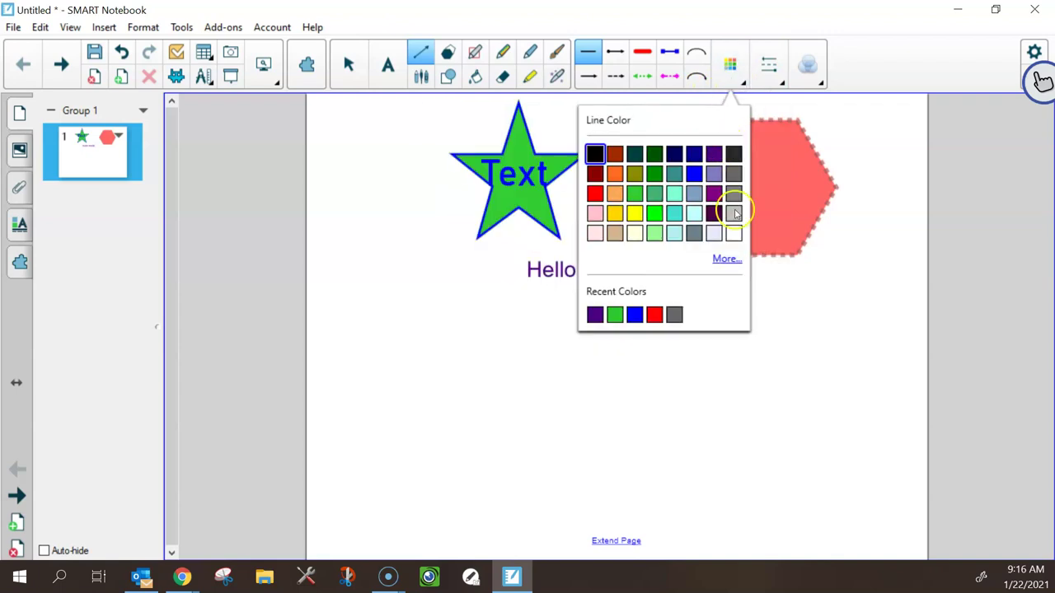
pyautogui.click(615, 154)
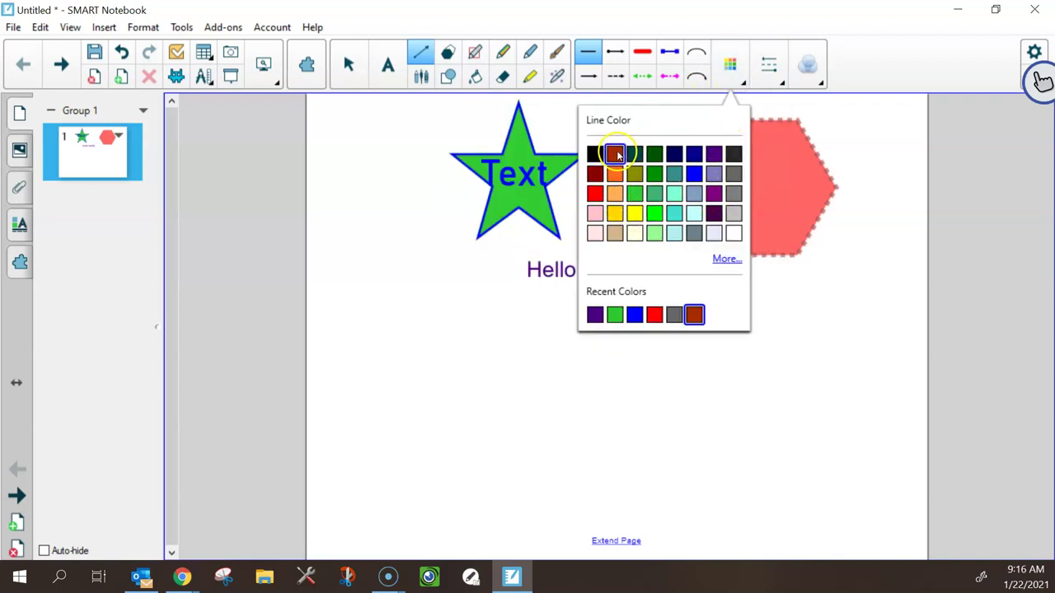
pyautogui.click(768, 81)
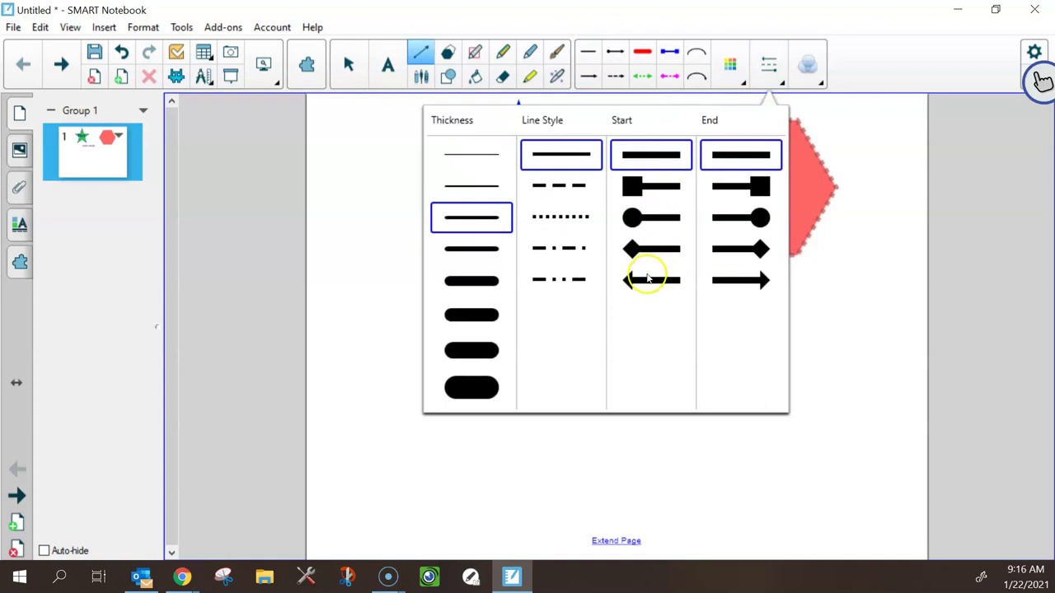
pyautogui.click(637, 282)
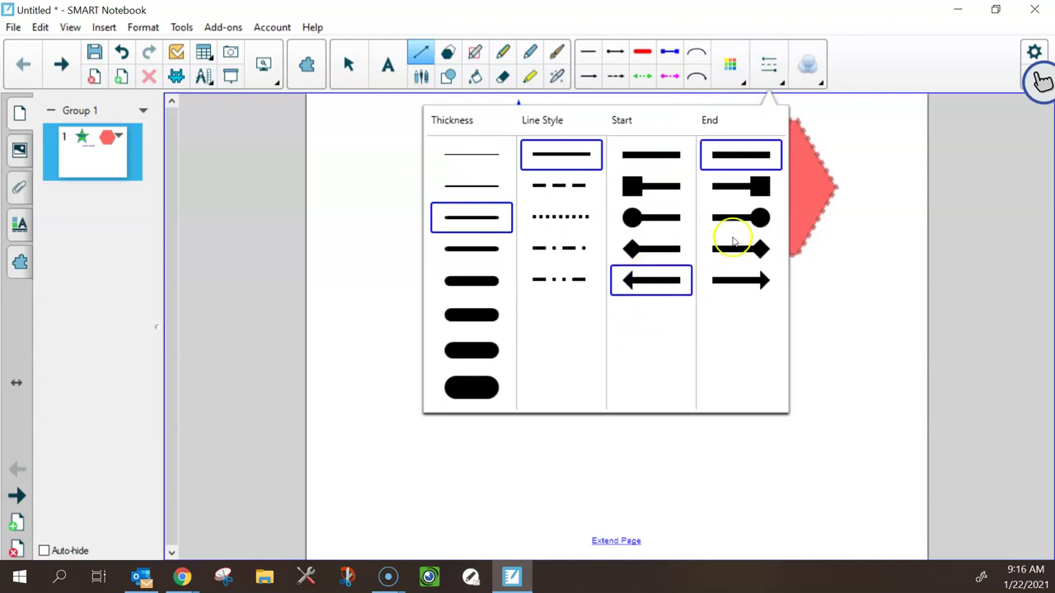
pyautogui.click(760, 218)
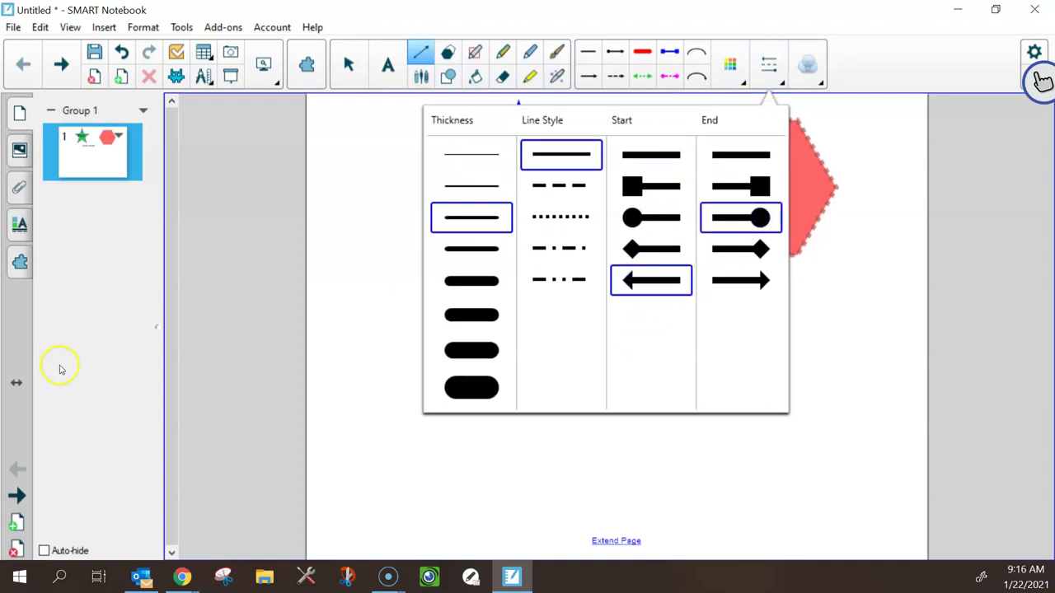
pyautogui.click(465, 248)
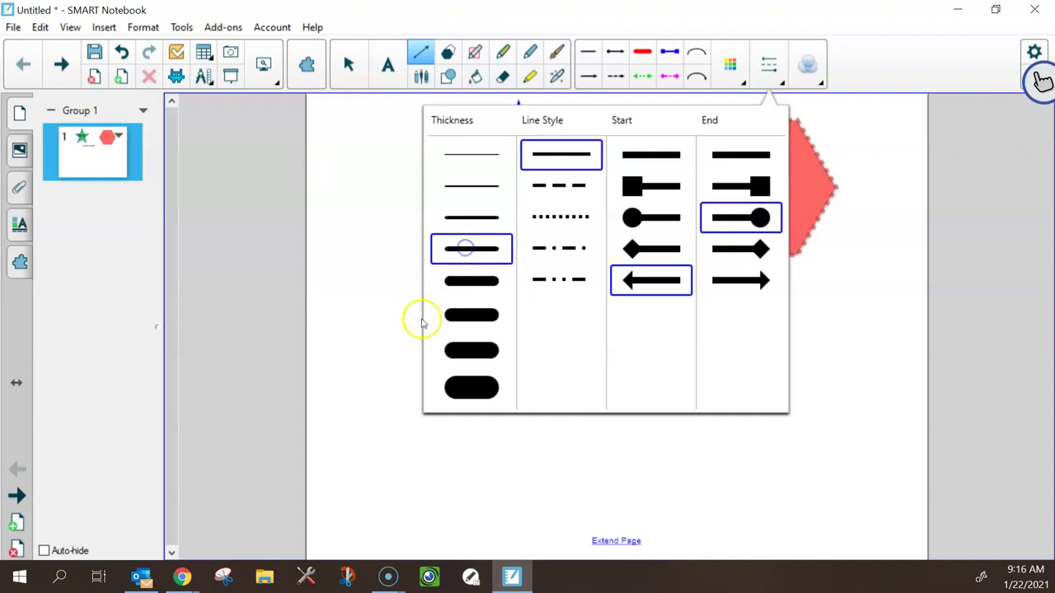
pyautogui.moveTo(366, 357); pyautogui.dragTo(717, 356)
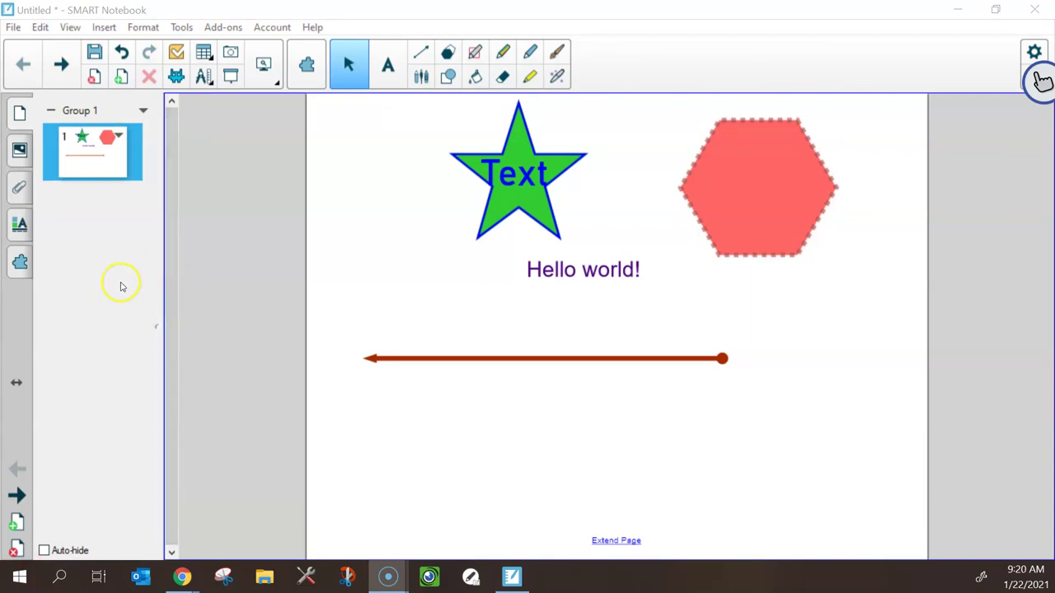
# Add a second blank page after page 1 and display it
pyautogui.click(16, 522)
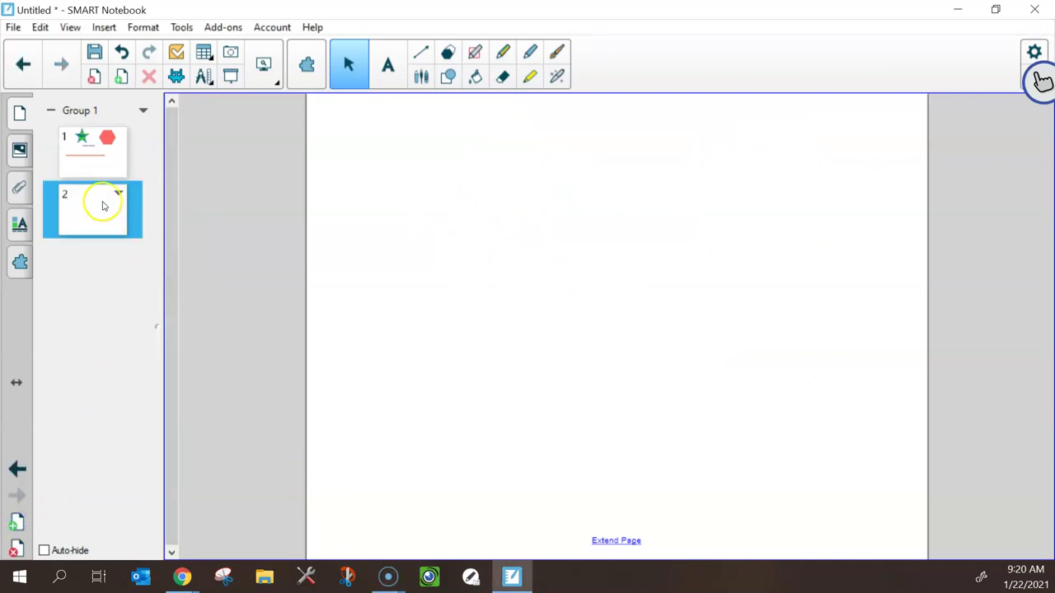
pyautogui.click(84, 156)
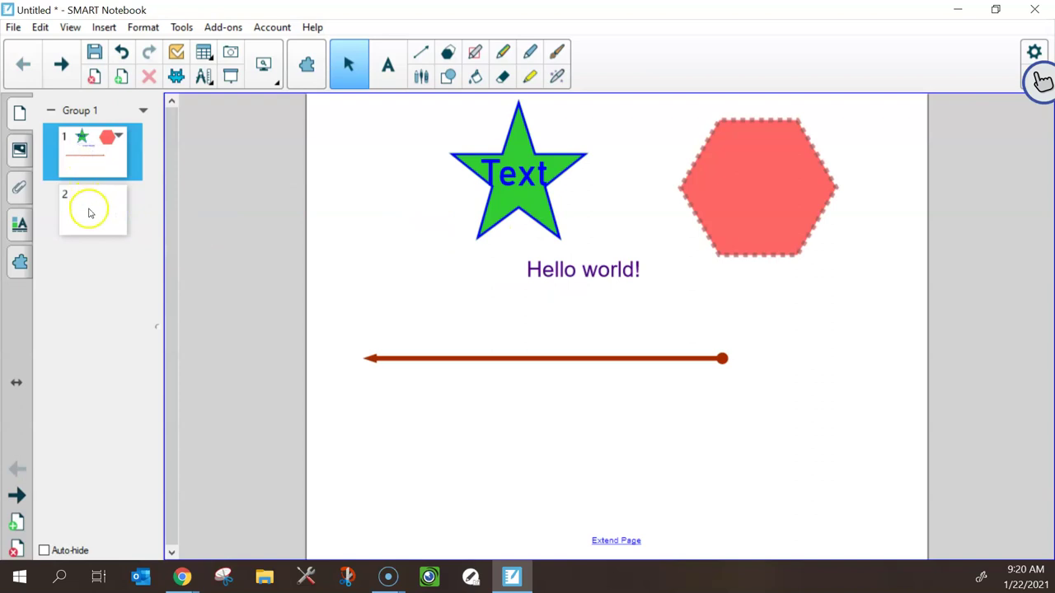
pyautogui.click(90, 210)
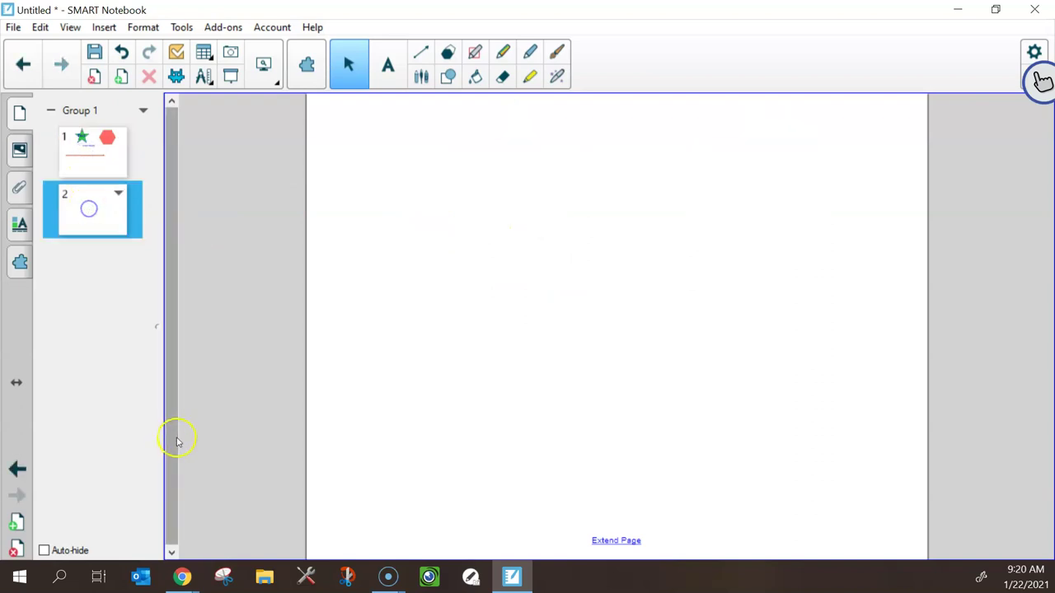
# Draw a pink heart shape near the top of page 2 and select it
pyautogui.click(448, 76)
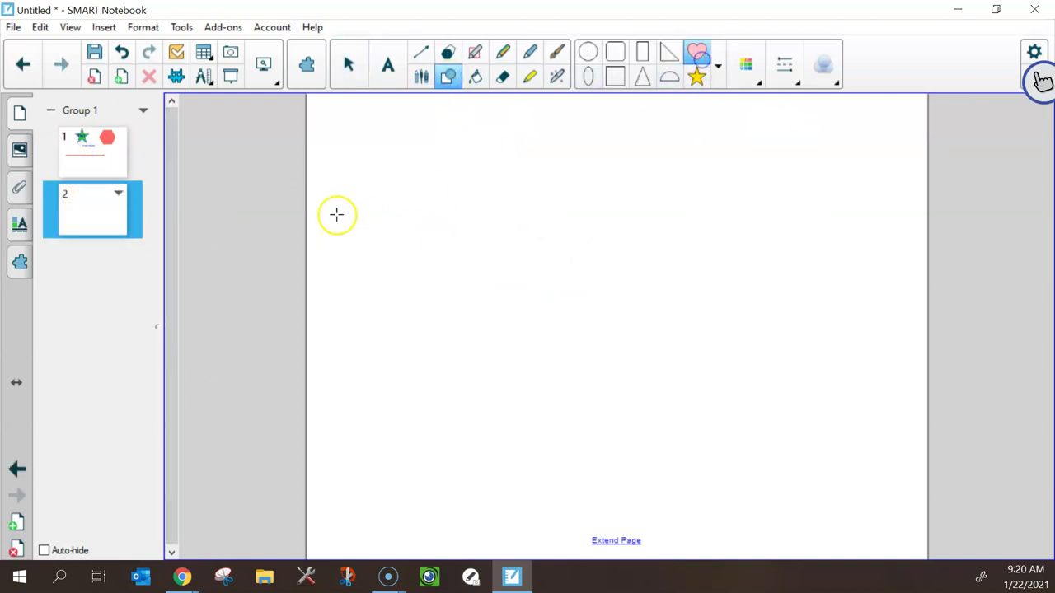
pyautogui.moveTo(426, 167); pyautogui.dragTo(530, 264)
pyautogui.click(346, 65)
pyautogui.click(467, 183)
pyautogui.click(489, 216)
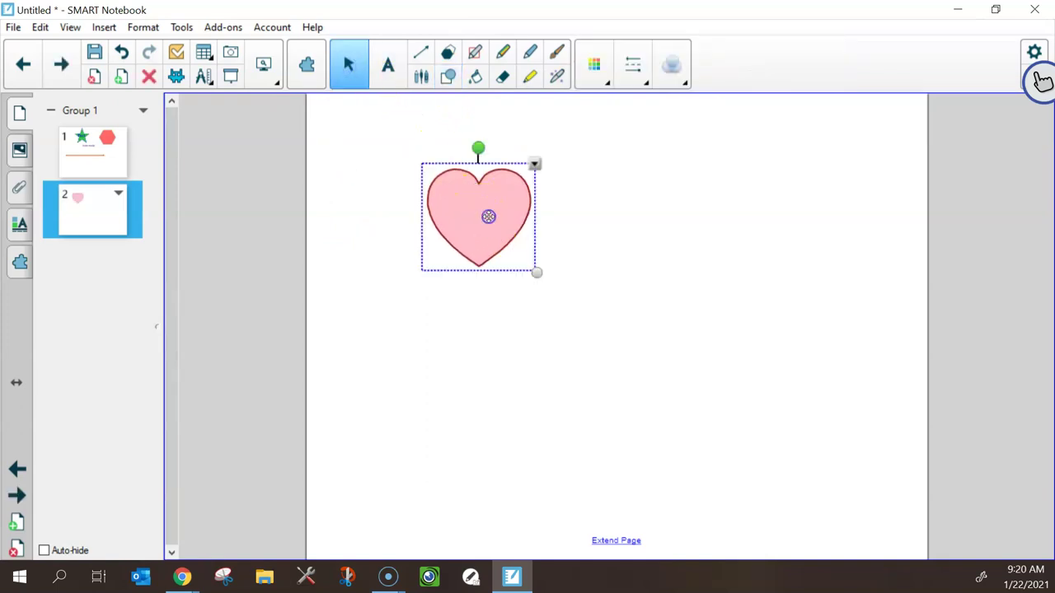
# Nudge the heart up, lock it in place, then unlock it again
pyautogui.moveTo(477, 216)
pyautogui.mouseDown()
pyautogui.moveTo(447, 165)
pyautogui.moveTo(420, 186)
pyautogui.moveTo(486, 192)
pyautogui.mouseUp()
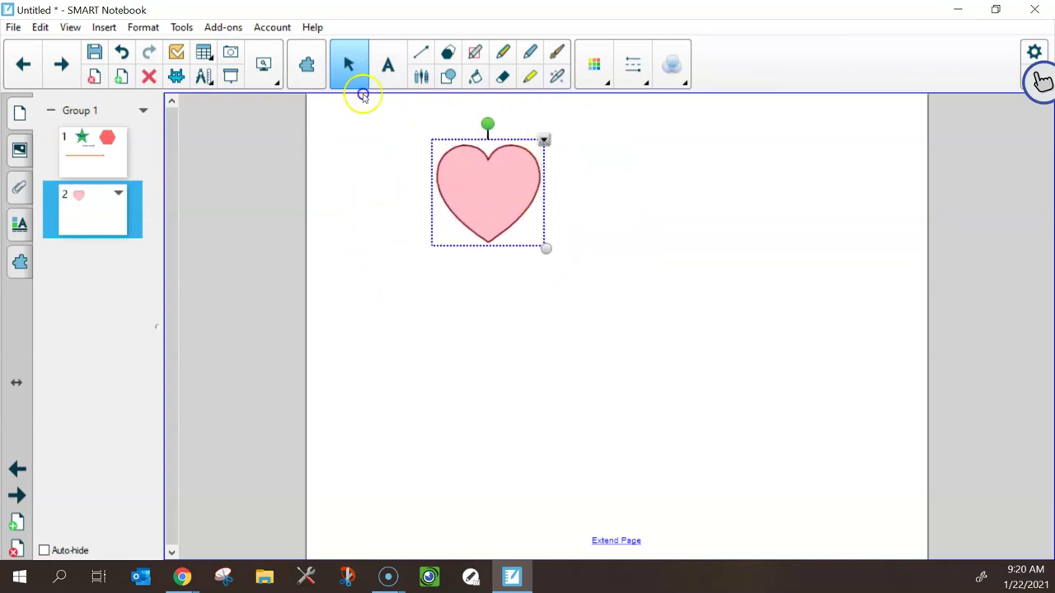
pyautogui.click(543, 140)
pyautogui.moveTo(605, 373)
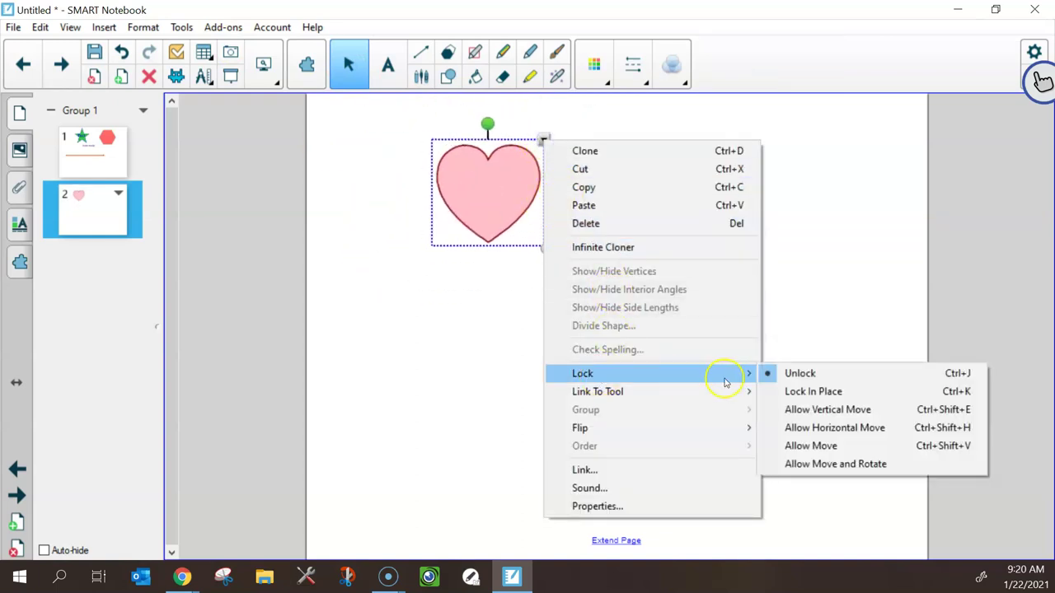
pyautogui.click(799, 392)
pyautogui.click(437, 172)
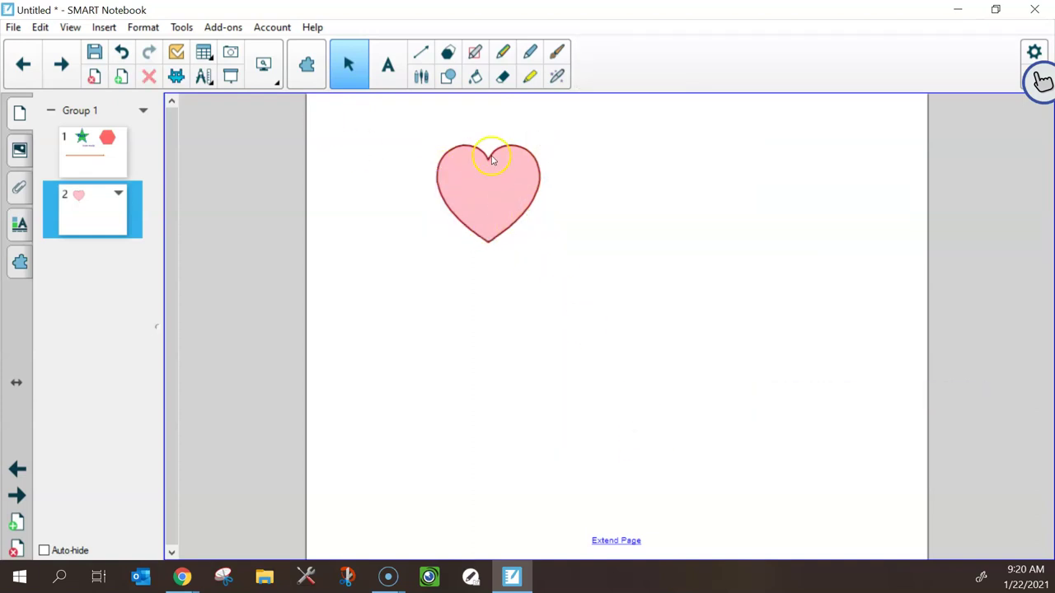
pyautogui.rightClick(491, 201)
pyautogui.click(536, 214)
# Browse the heart's partial lock choices without applying any, then reselect the heart
pyautogui.click(540, 143)
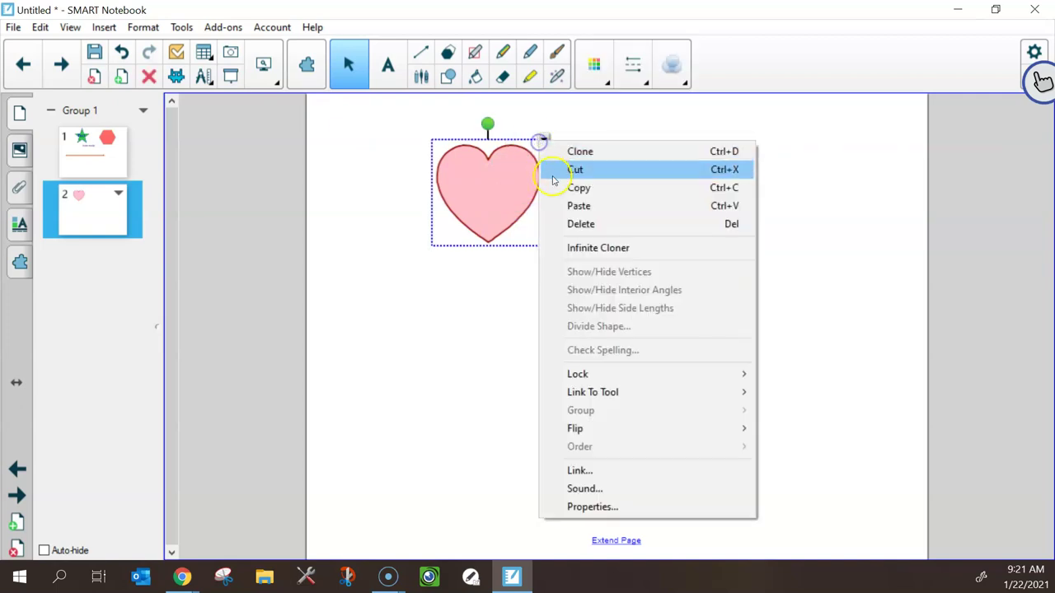
pyautogui.click(677, 376)
pyautogui.click(829, 405)
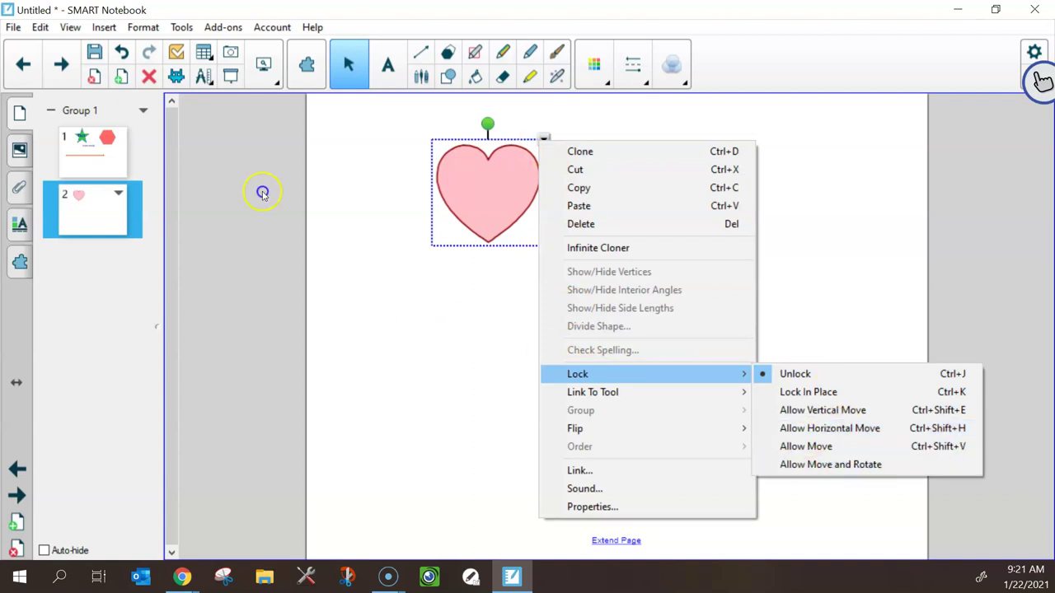
pyautogui.click(394, 288)
pyautogui.click(393, 287)
pyautogui.click(474, 190)
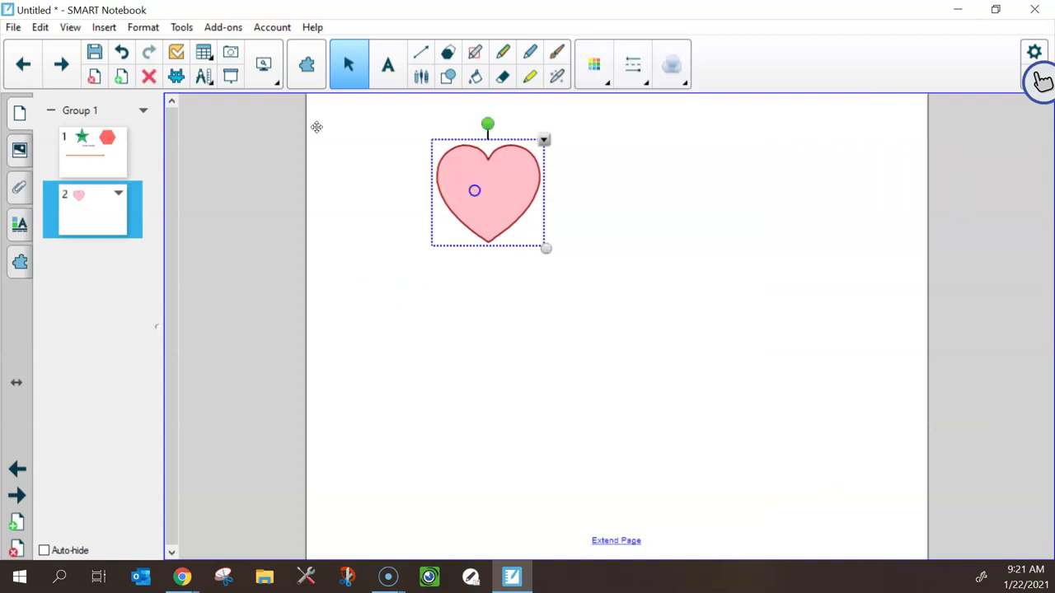
# Clone the heart and place the copy to the right of the original
pyautogui.click(544, 142)
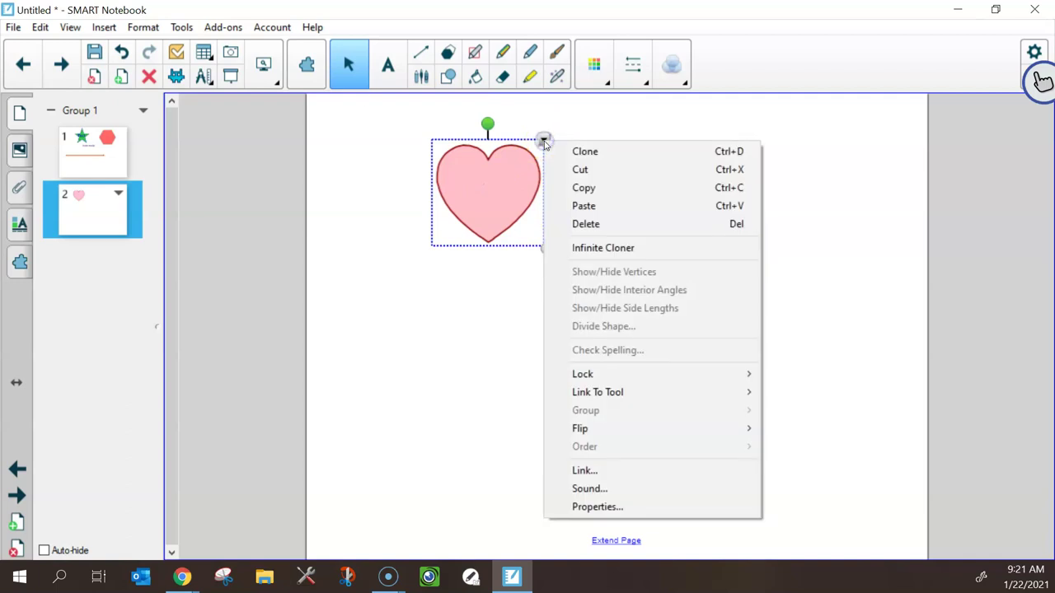
pyautogui.click(589, 152)
pyautogui.moveTo(523, 203); pyautogui.dragTo(591, 186)
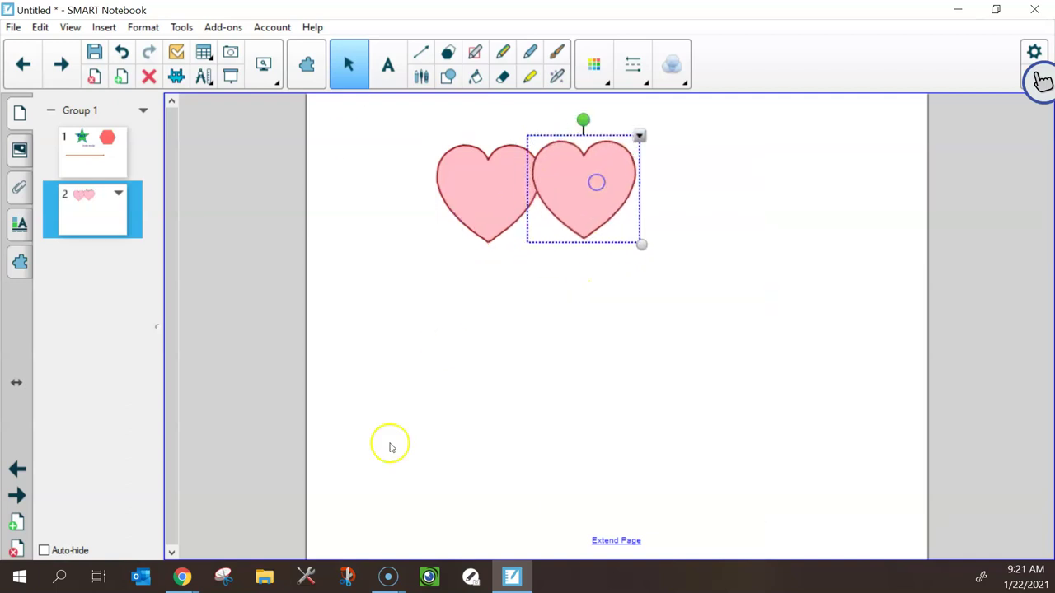
pyautogui.moveTo(554, 221); pyautogui.dragTo(618, 210)
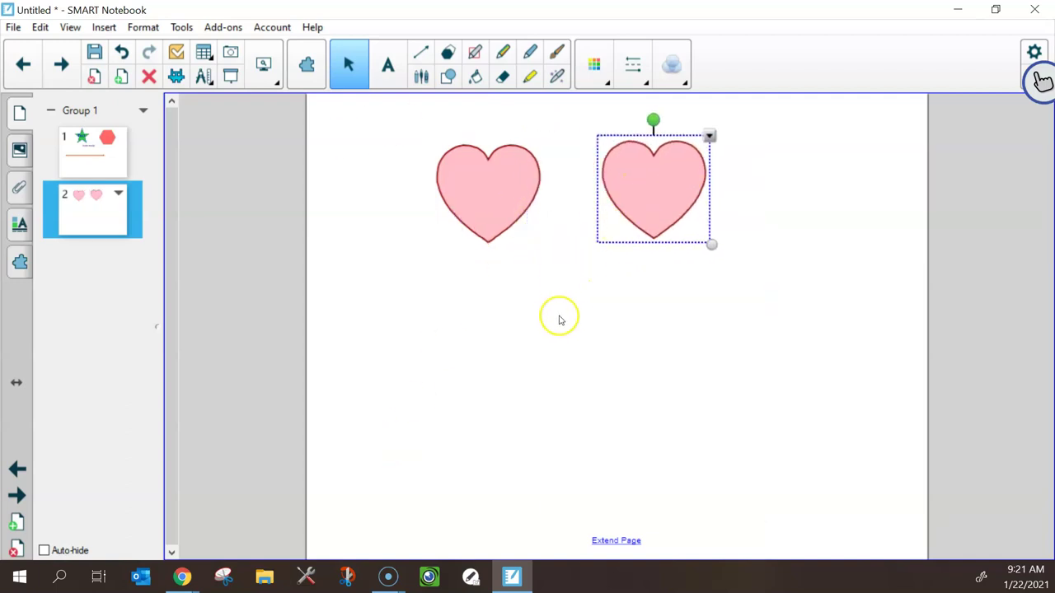
# Make the left heart an infinite cloner and drag out six more heart copies
pyautogui.click(493, 179)
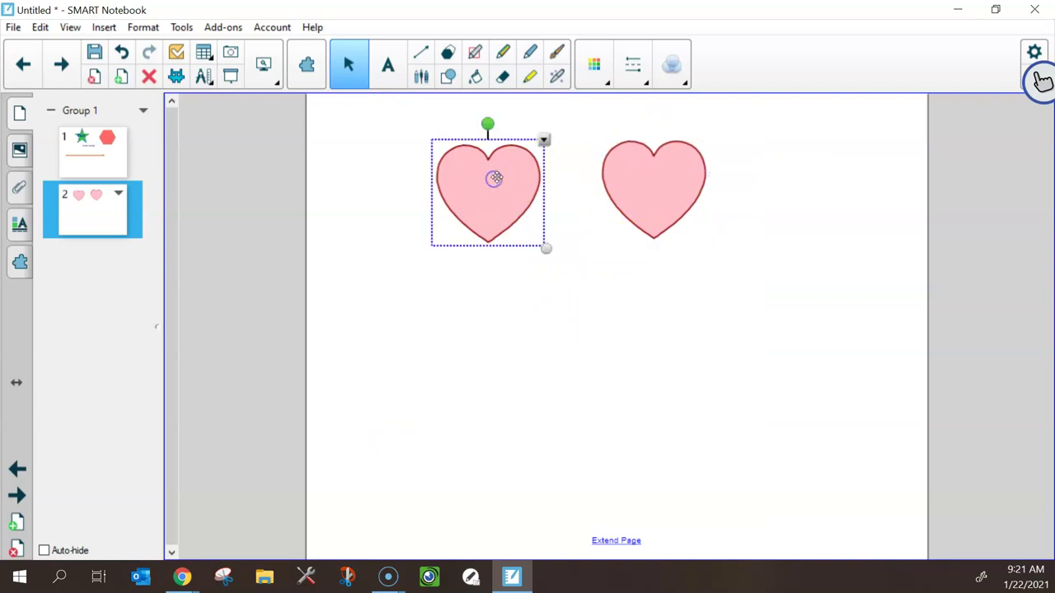
pyautogui.click(542, 140)
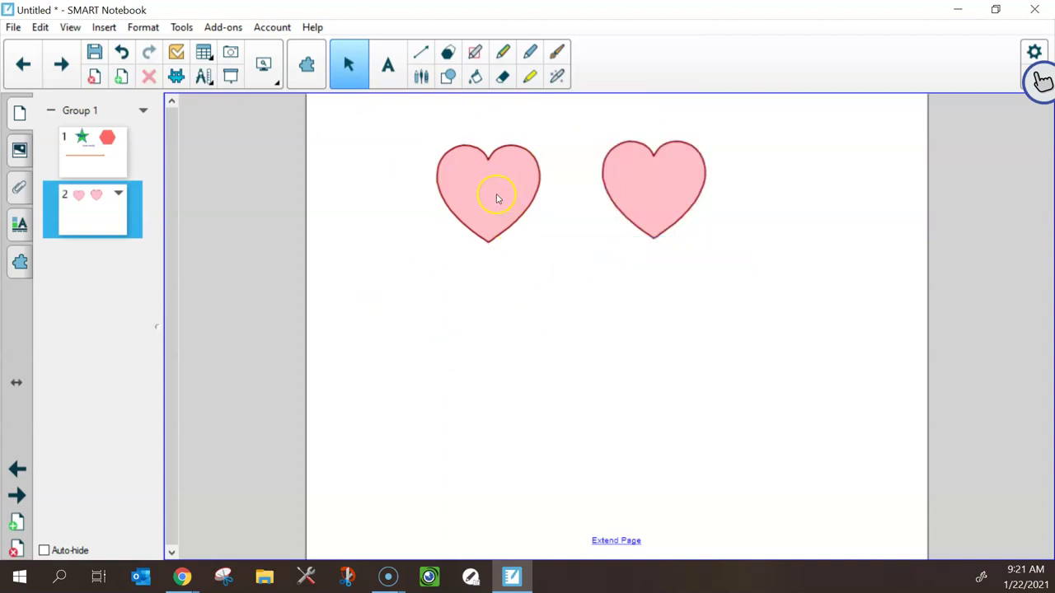
pyautogui.moveTo(499, 197); pyautogui.dragTo(598, 297)
pyautogui.moveTo(470, 209); pyautogui.dragTo(413, 311)
pyautogui.moveTo(524, 172)
pyautogui.mouseDown()
pyautogui.moveTo(556, 234)
pyautogui.moveTo(749, 313)
pyautogui.mouseUp()
pyautogui.moveTo(474, 186); pyautogui.dragTo(837, 165)
pyautogui.moveTo(474, 206); pyautogui.dragTo(511, 388)
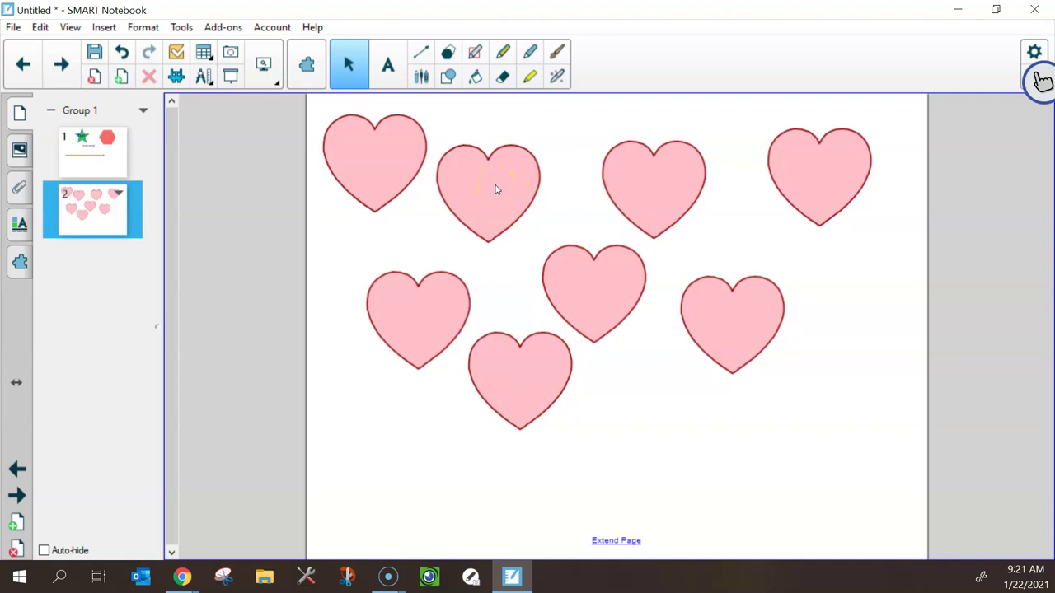
# Flip between page 1 and the hearts page, then add a blank page 3
pyautogui.click(120, 169)
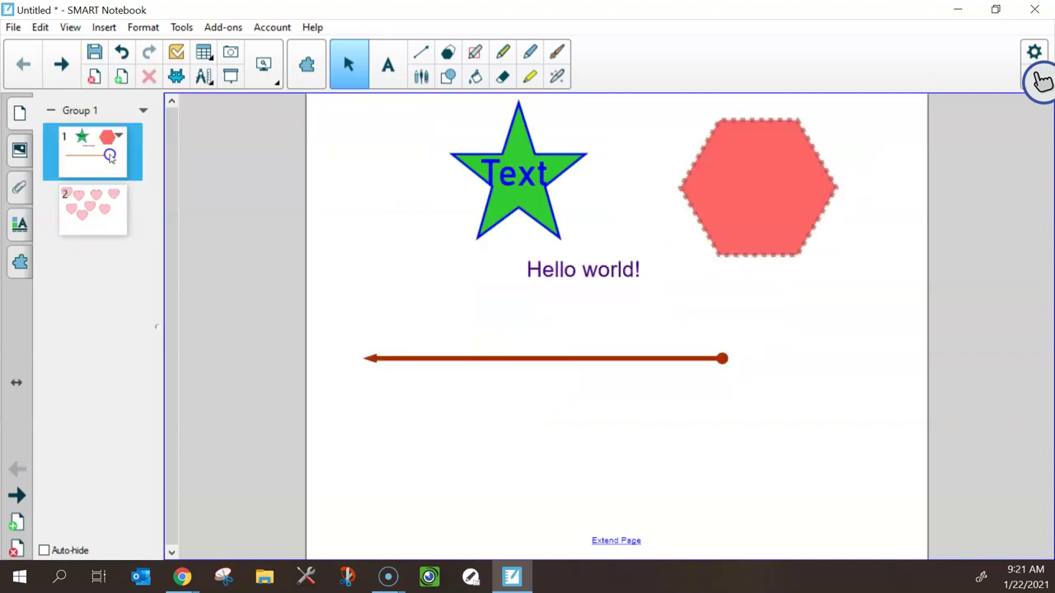
pyautogui.click(102, 213)
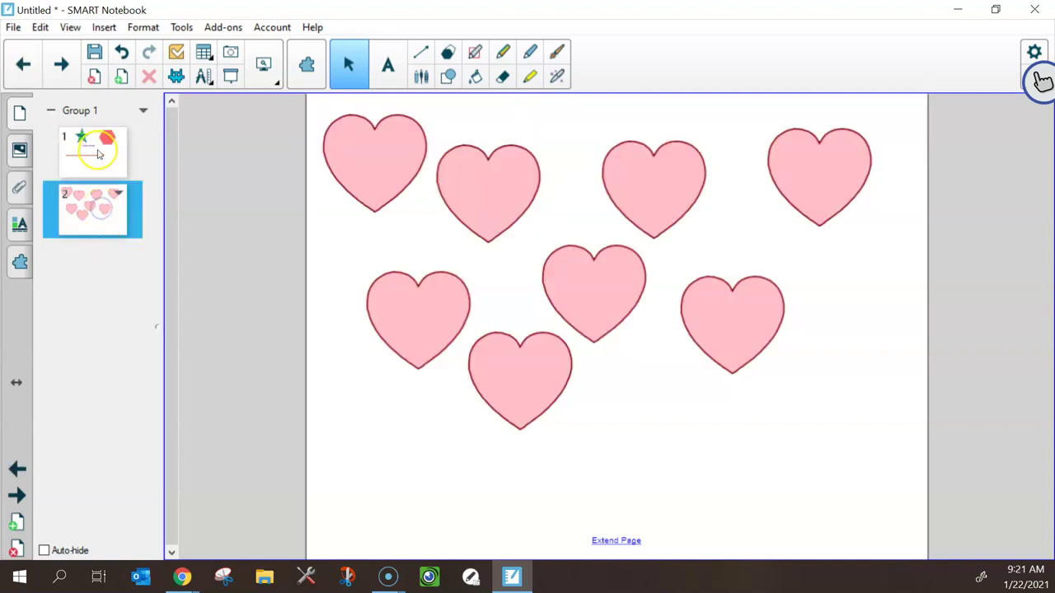
pyautogui.click(18, 469)
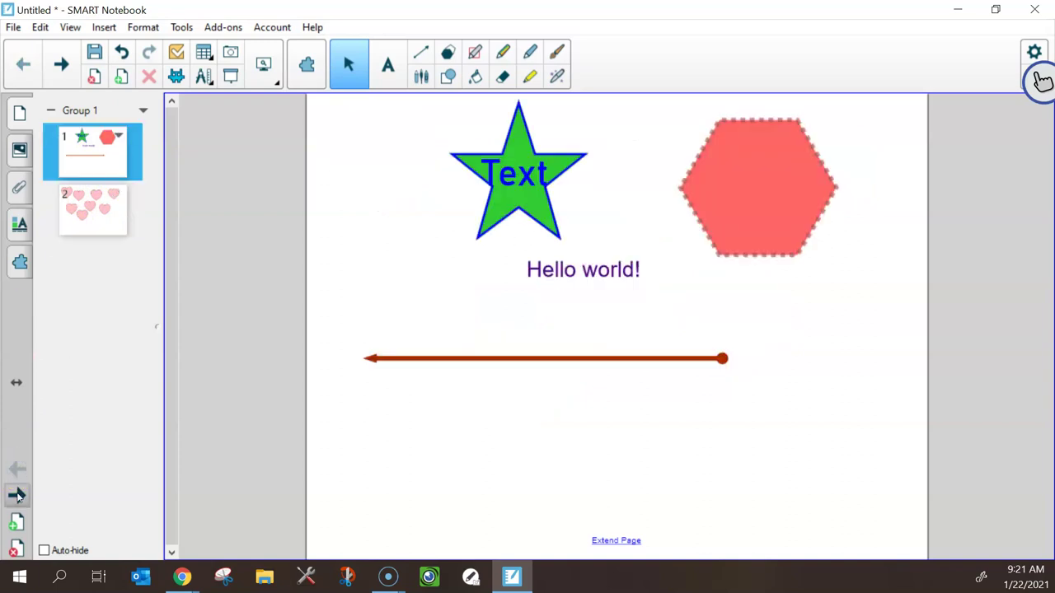
pyautogui.click(17, 495)
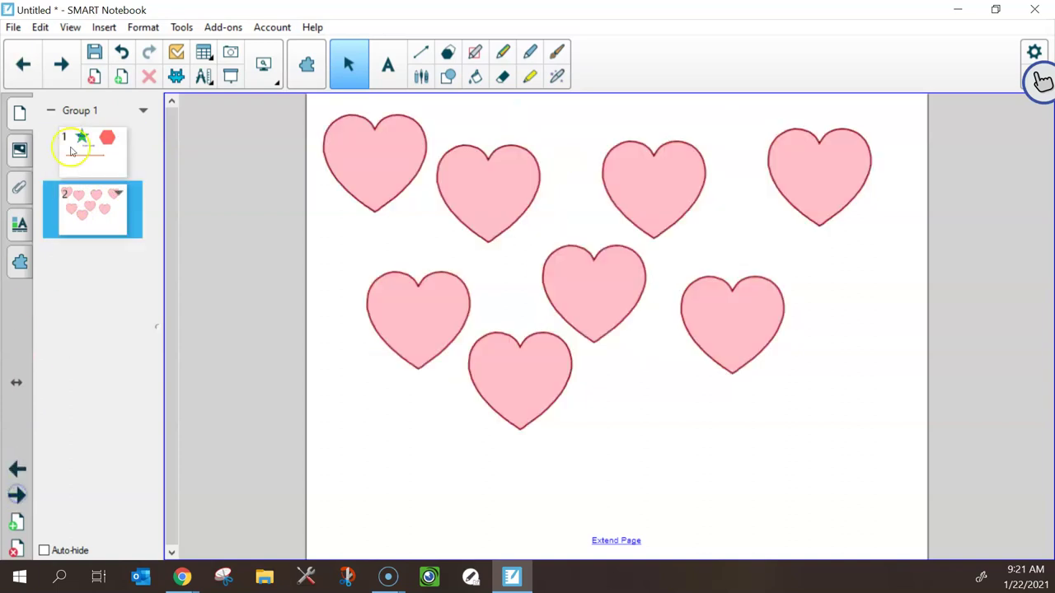
pyautogui.click(18, 496)
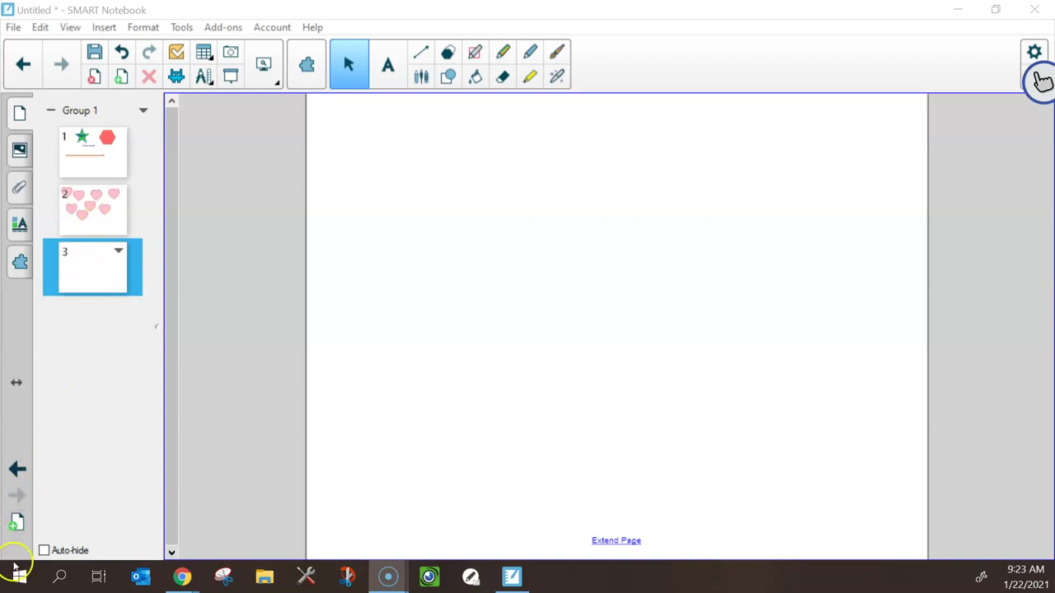
# Delete the blank page 3 and clone the hearts page as the new page 3
pyautogui.rightClick(87, 263)
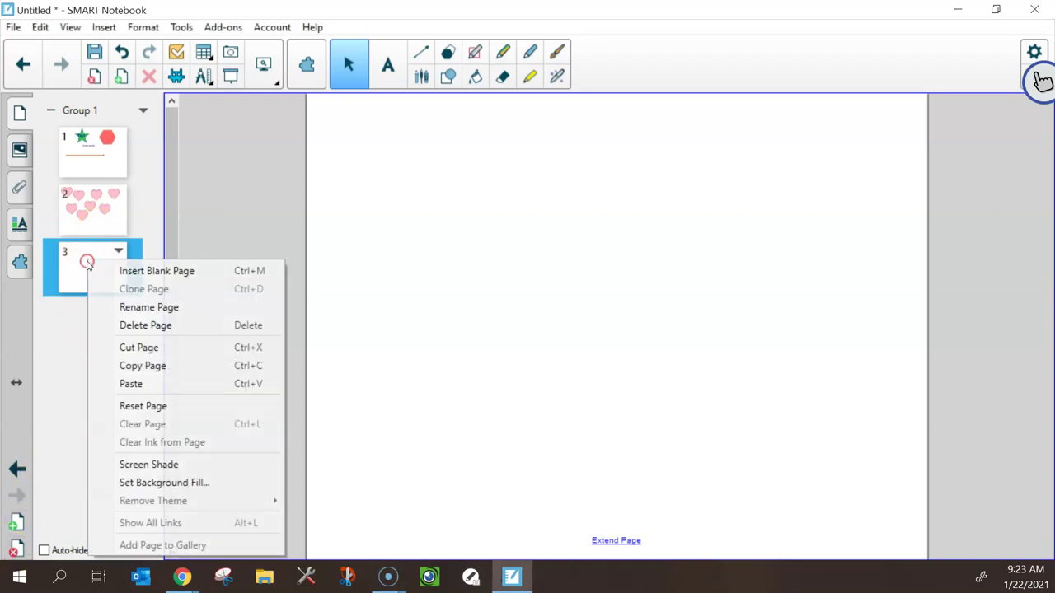
pyautogui.click(140, 326)
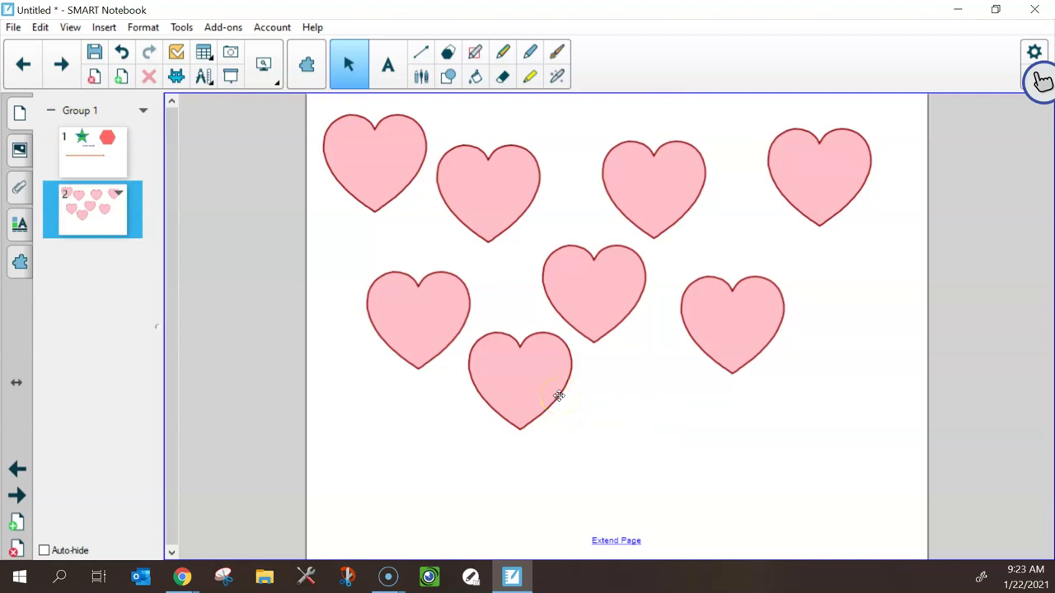
pyautogui.rightClick(91, 216)
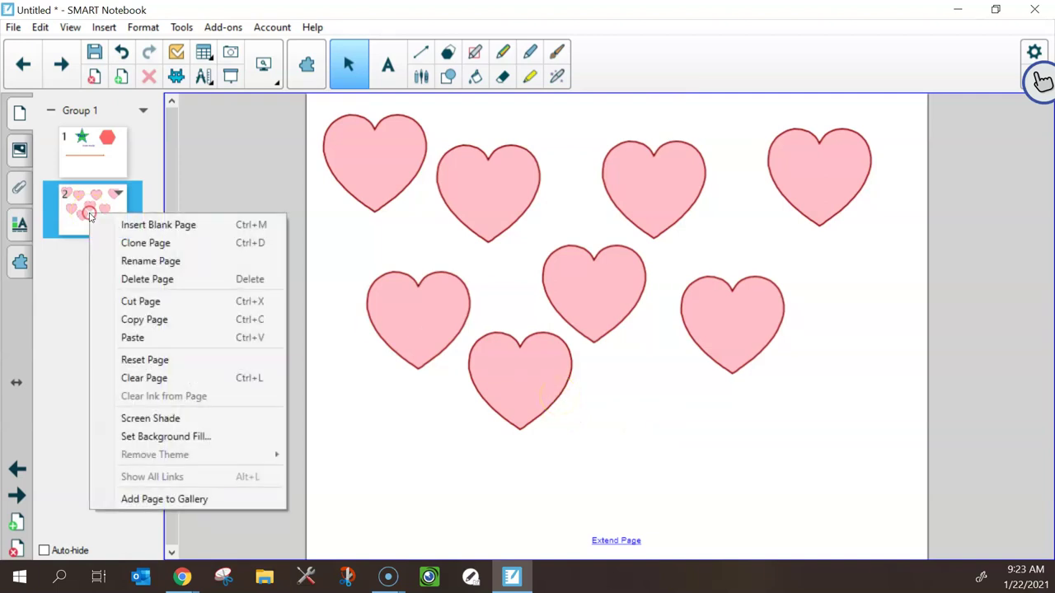
pyautogui.click(145, 244)
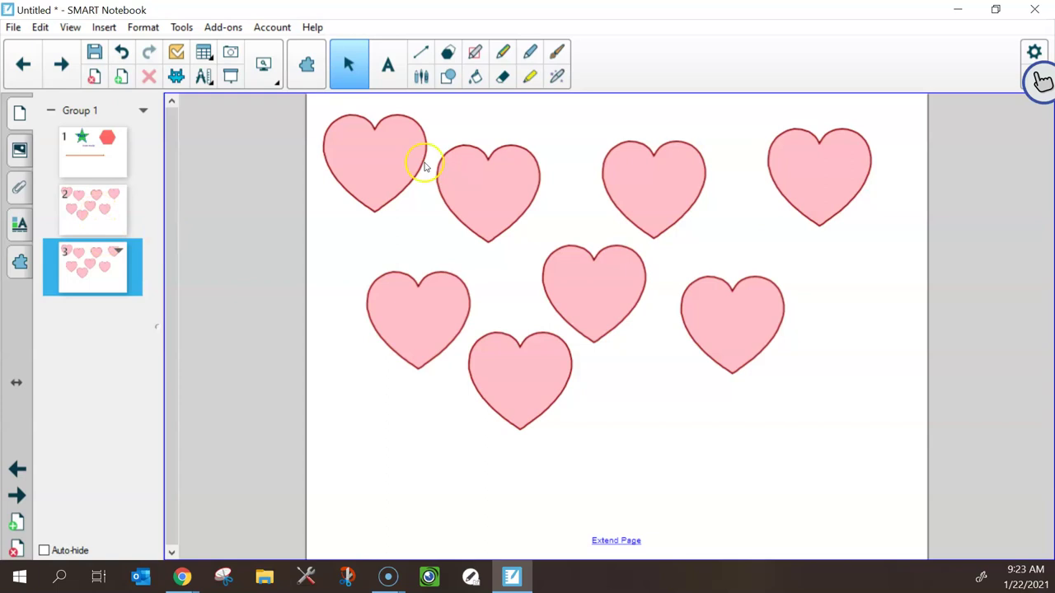
# Set text to Bahnschrift Condensed, size 26, dark purple, with bullets on
pyautogui.click(388, 68)
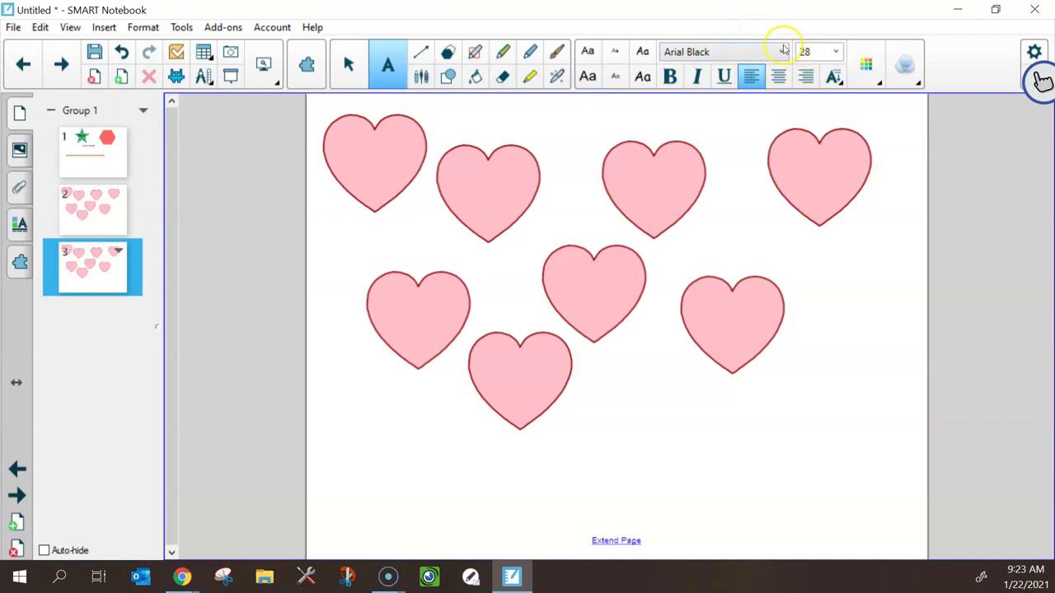
pyautogui.click(760, 54)
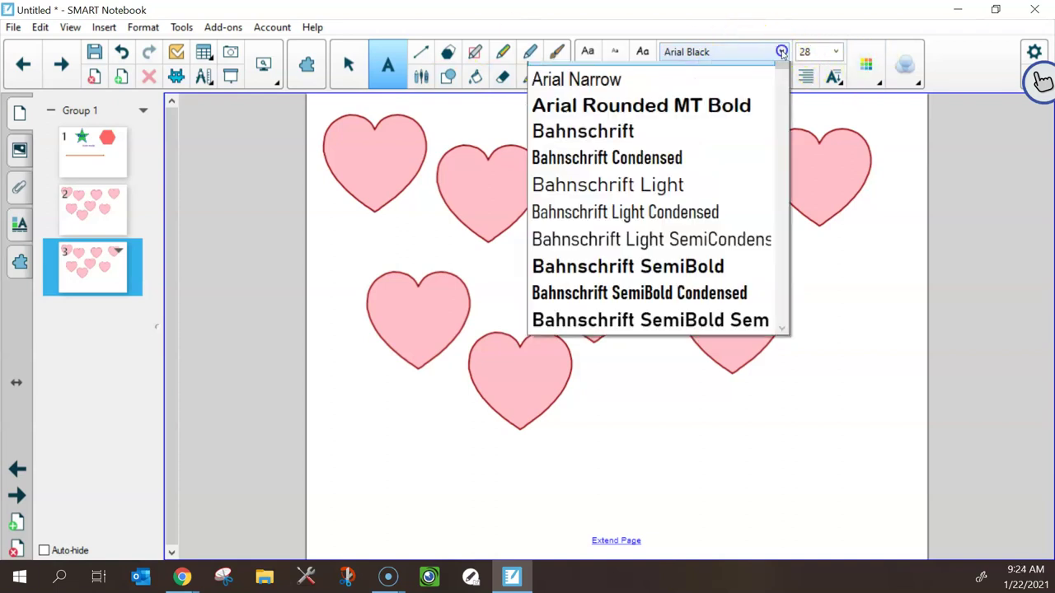
pyautogui.scroll(1, 602, 151)
pyautogui.click(594, 185)
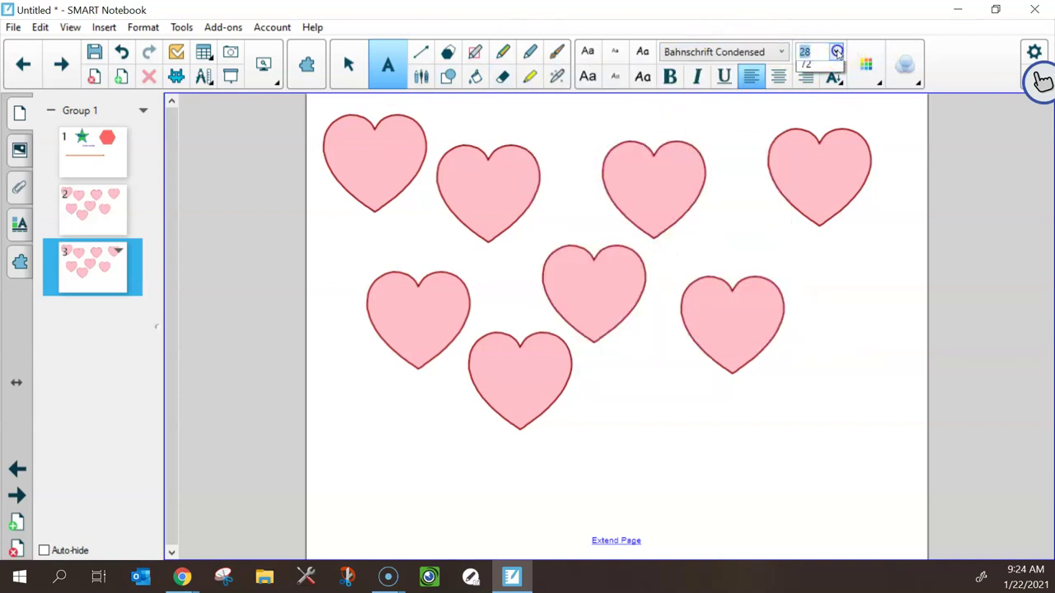
pyautogui.click(837, 52)
pyautogui.click(808, 252)
pyautogui.click(877, 79)
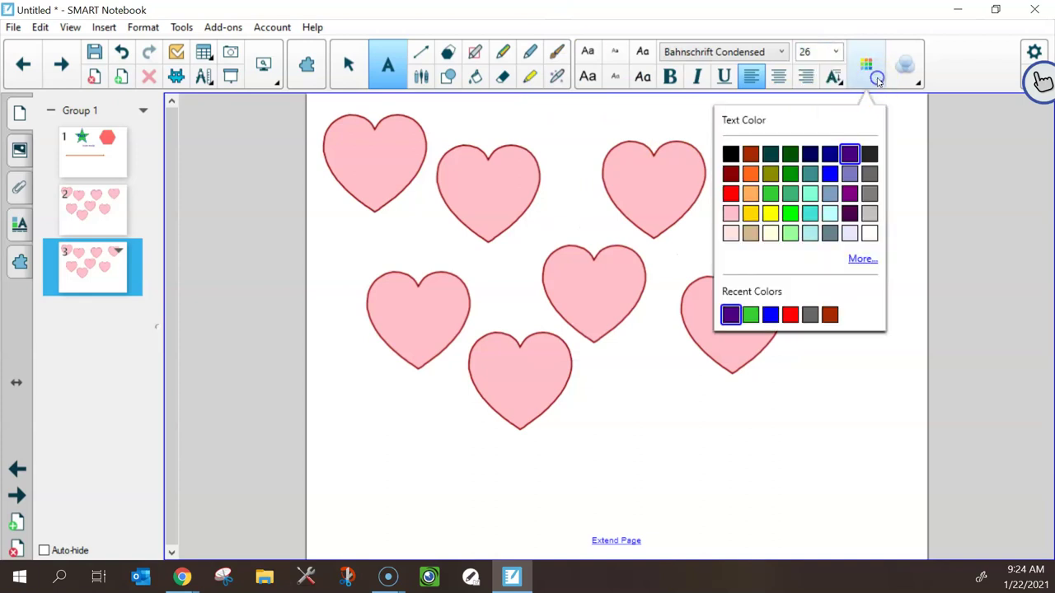
pyautogui.click(850, 212)
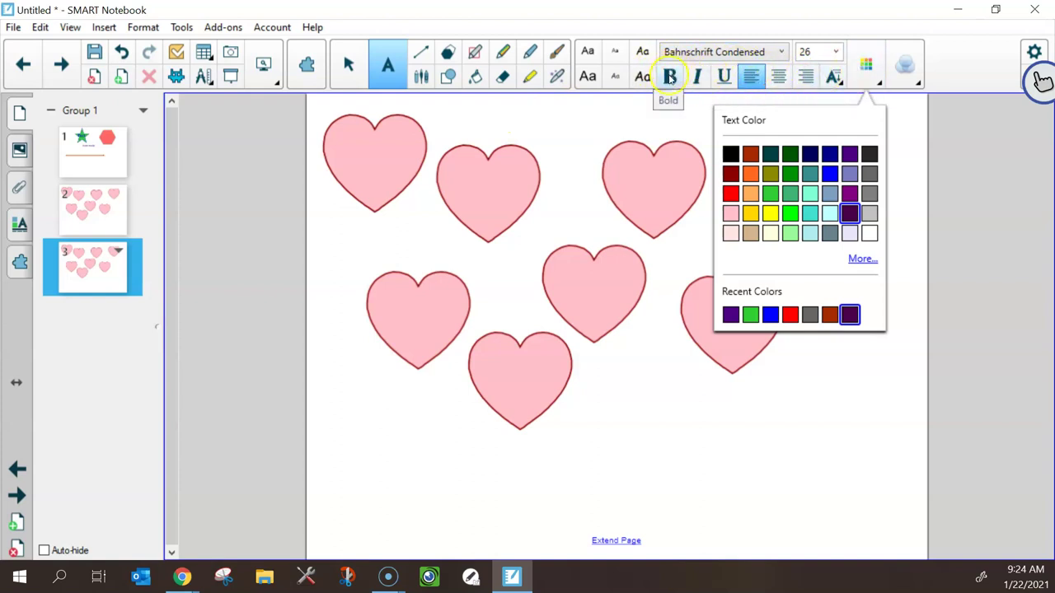
pyautogui.click(836, 79)
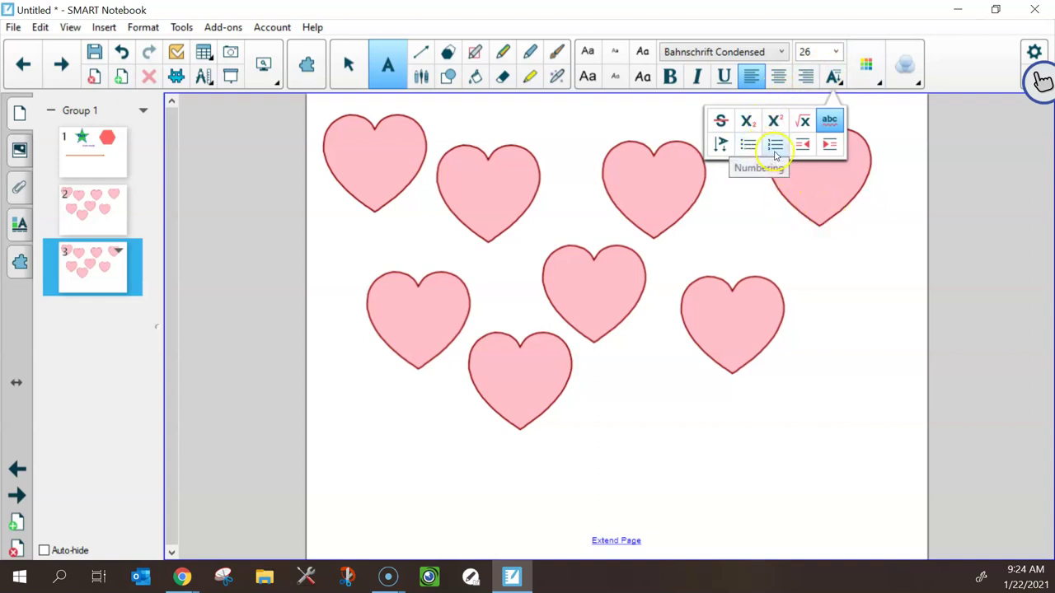
pyautogui.click(748, 147)
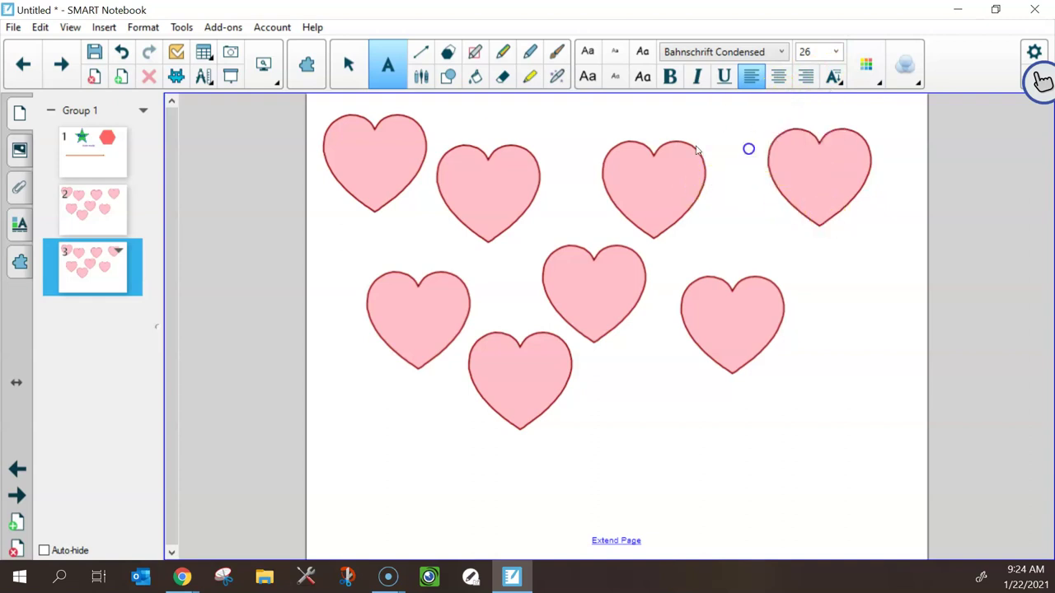
# Type the bulleted lines 'Happy Valentines Day' and 'You're the Best' near the page top
pyautogui.click(543, 129)
pyautogui.write('Happy Valentines Day')
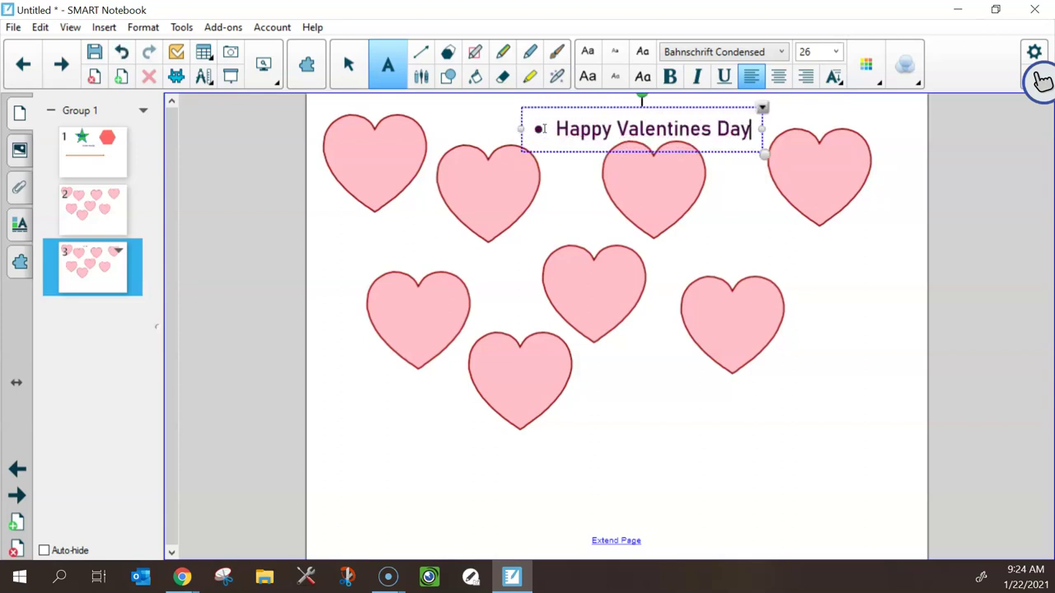
pyautogui.press('Return')
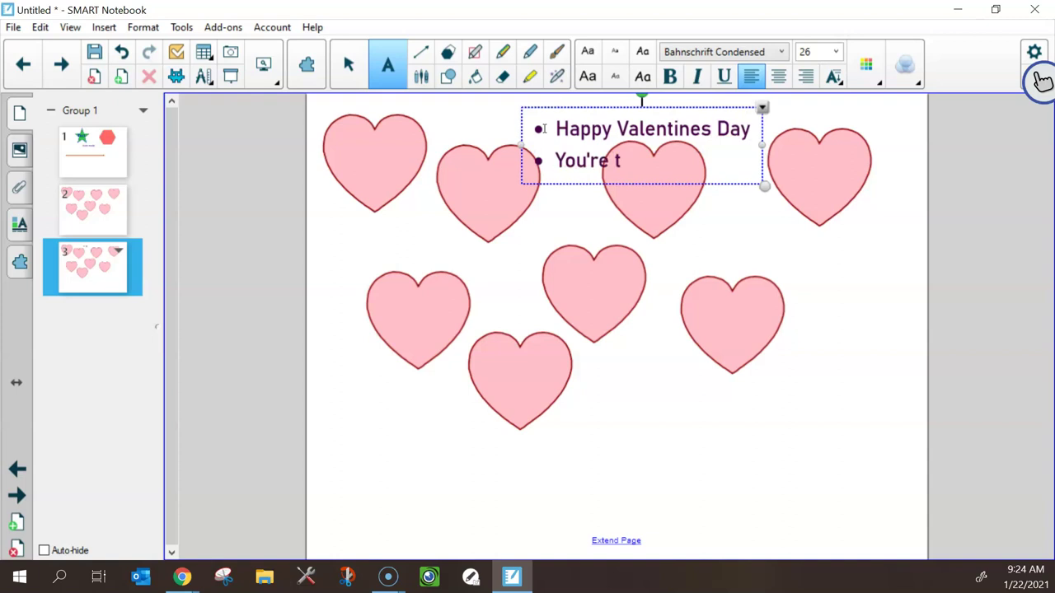
pyautogui.write("You're the Best")
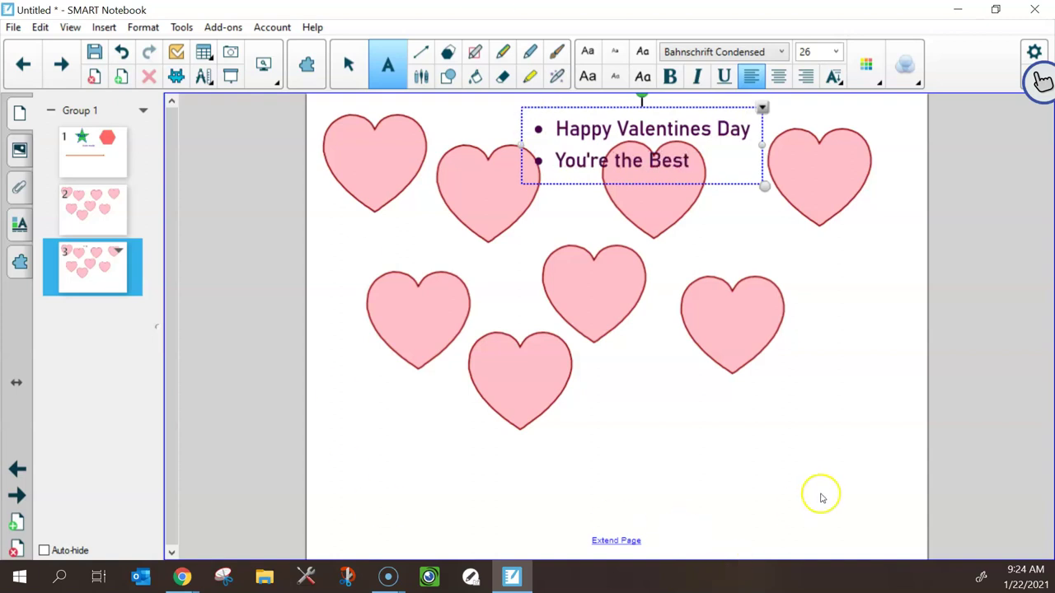
pyautogui.click(549, 324)
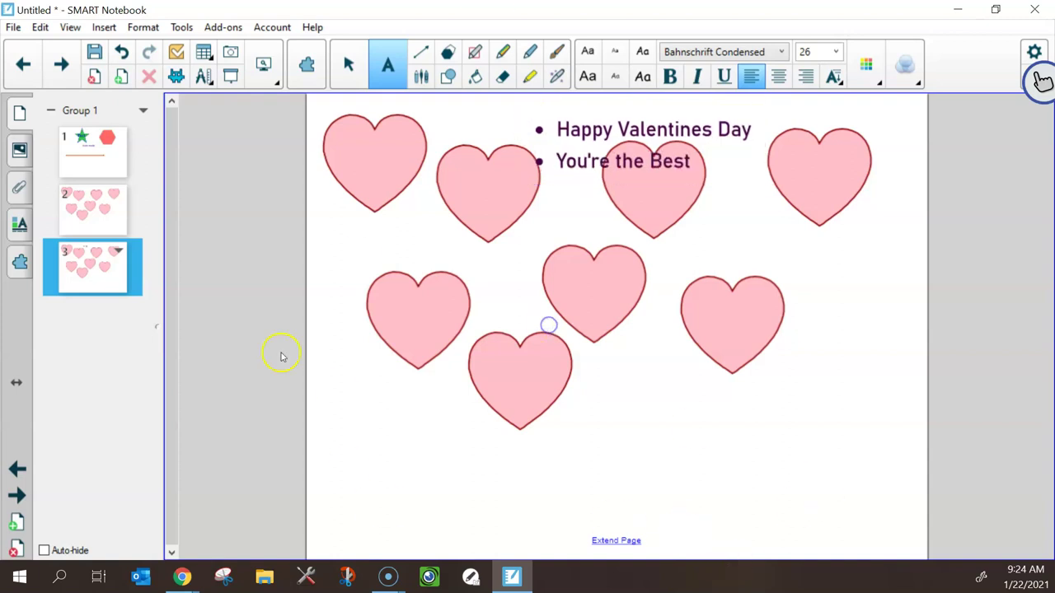
# Insert a blank page after the hearts page, position it as page 3, and display it
pyautogui.click(96, 222)
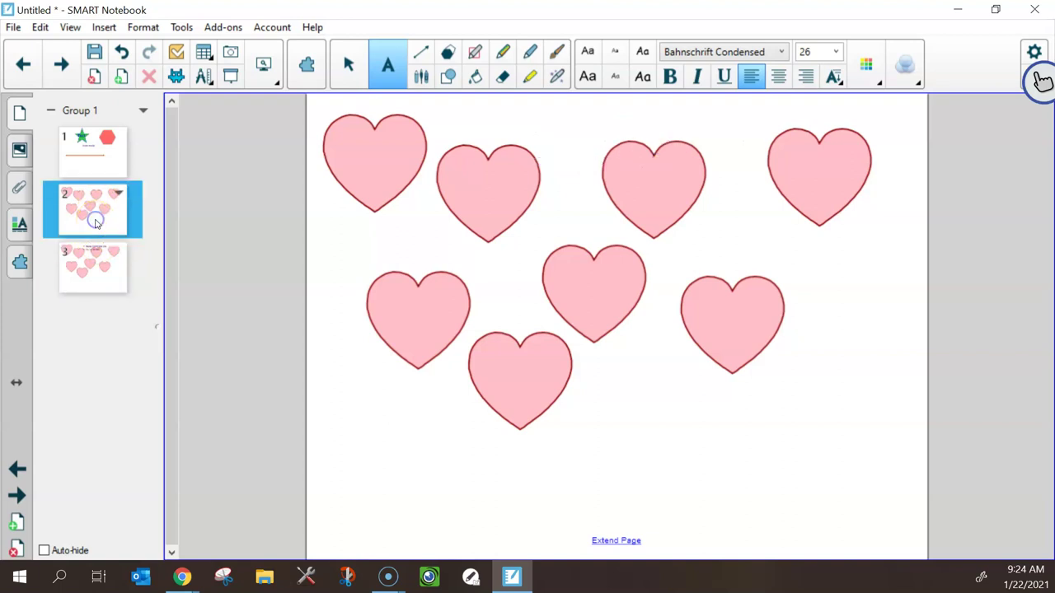
pyautogui.rightClick(95, 222)
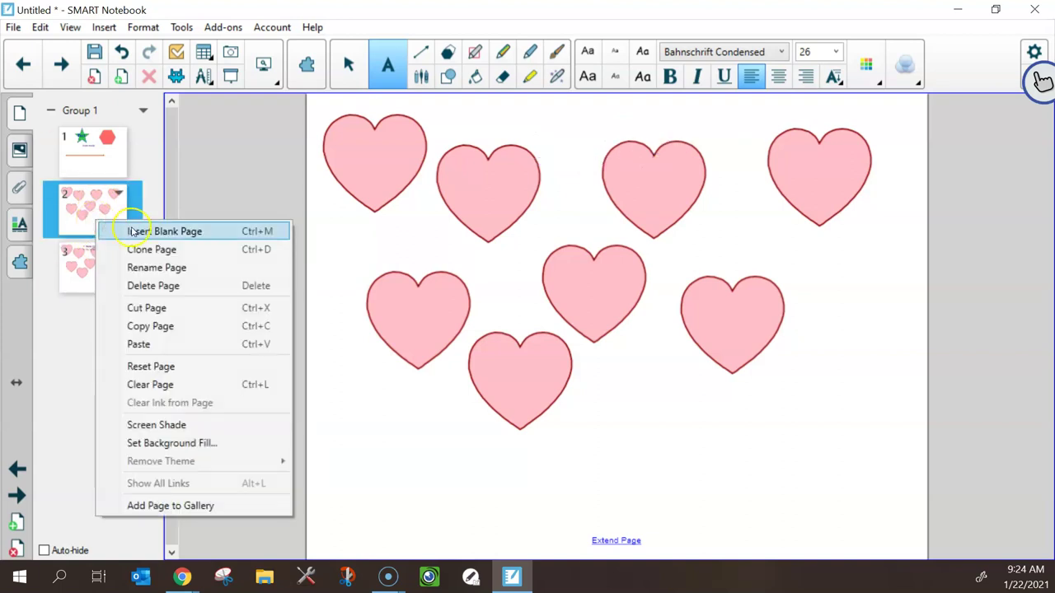
pyautogui.click(133, 231)
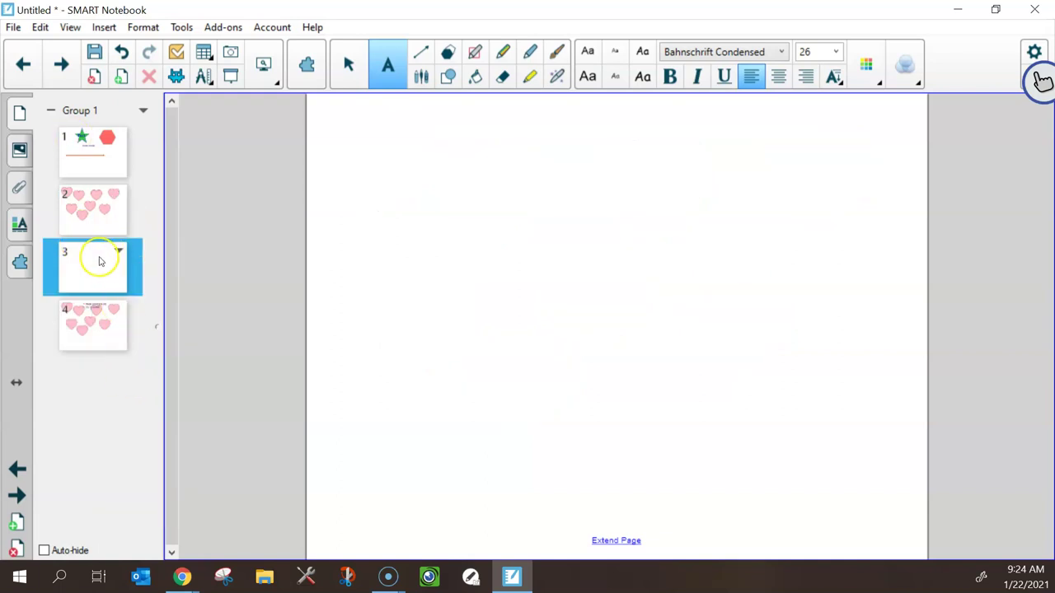
pyautogui.moveTo(96, 218); pyautogui.dragTo(93, 180)
pyautogui.moveTo(89, 248); pyautogui.dragTo(91, 204)
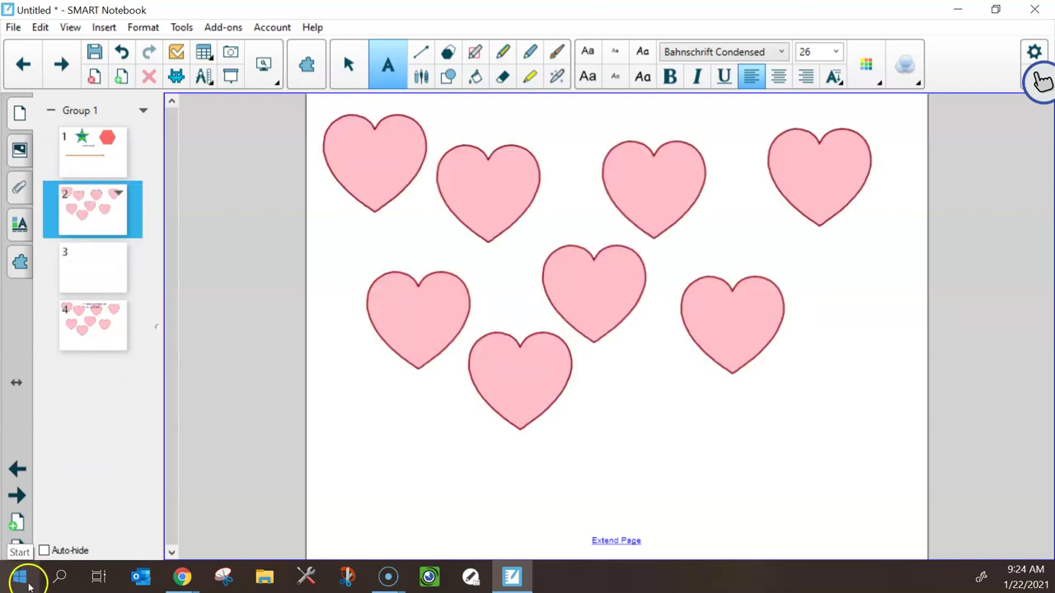
pyautogui.click(93, 267)
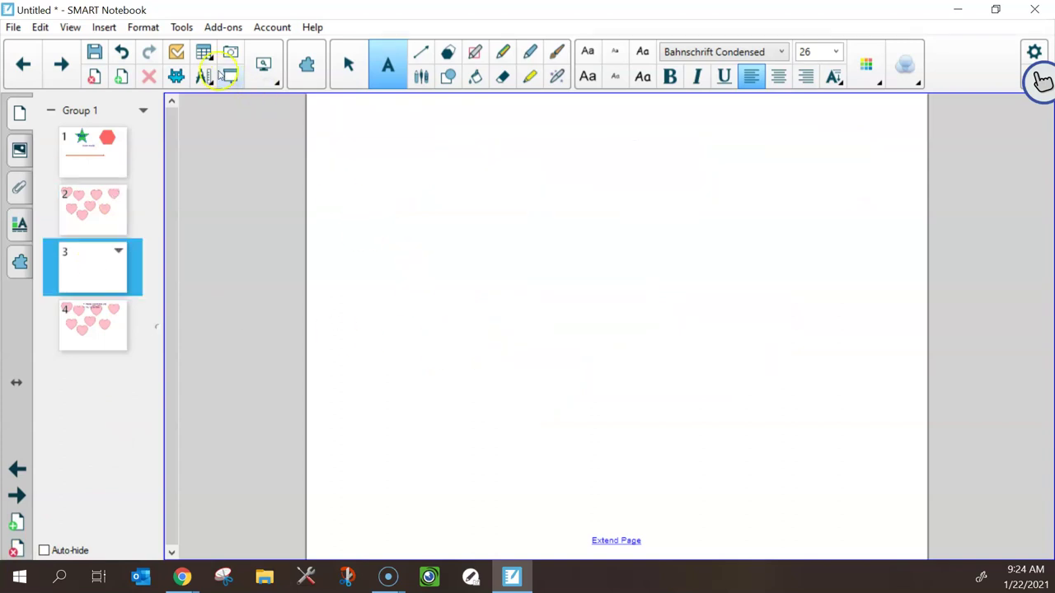
# Insert a three-row, two-column table on page 3, shrink it, and narrow both columns
pyautogui.click(210, 58)
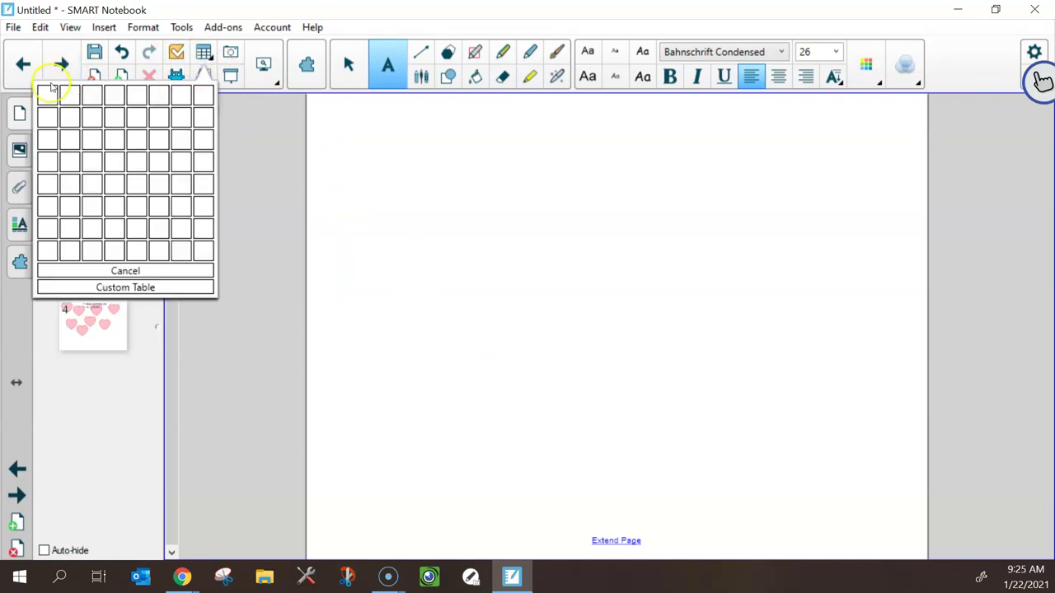
pyautogui.click(71, 142)
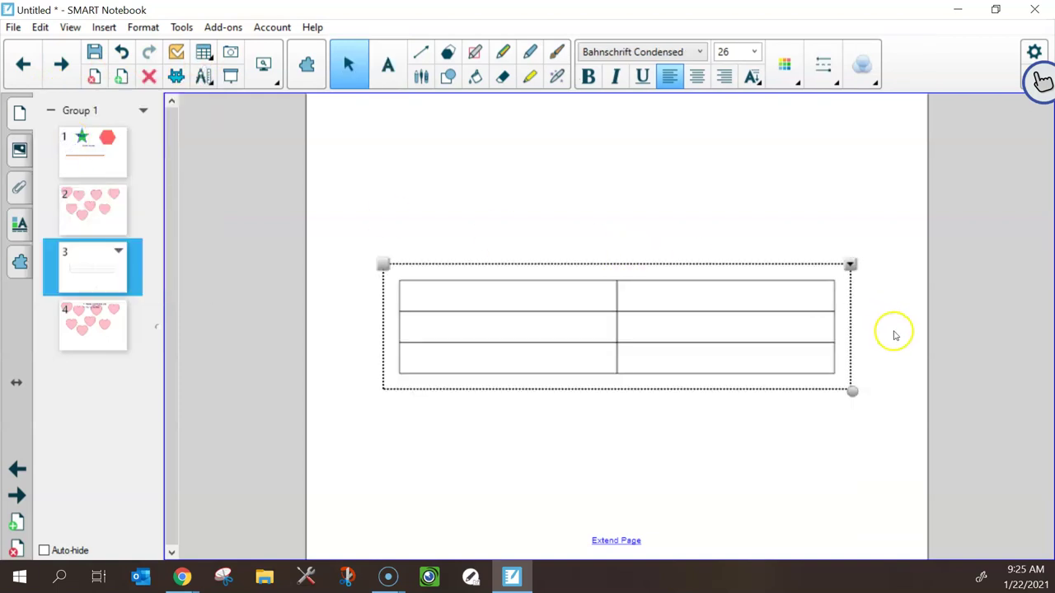
pyautogui.moveTo(853, 393); pyautogui.dragTo(728, 417)
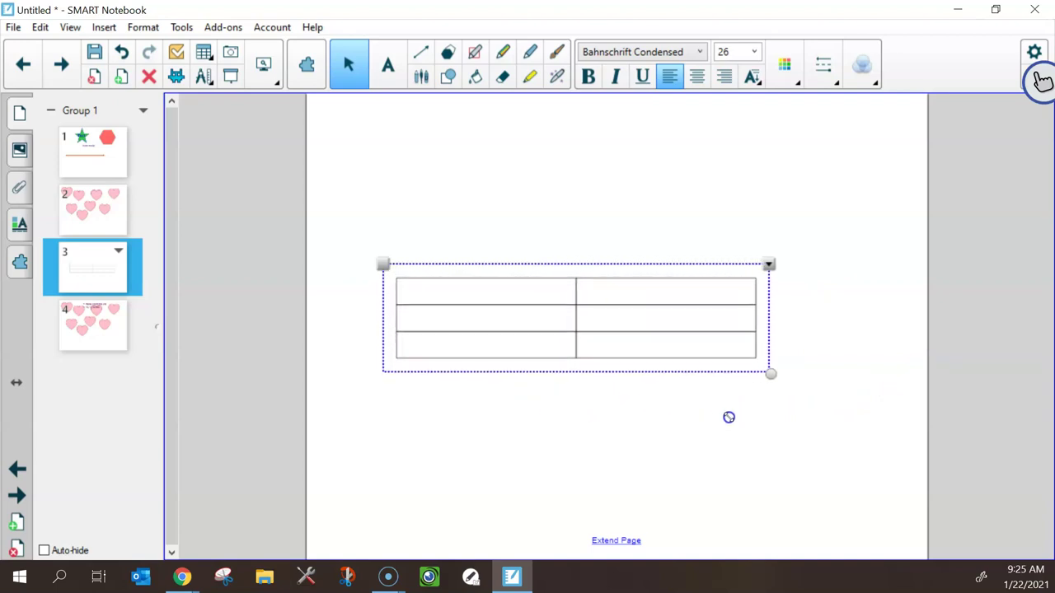
pyautogui.click(619, 435)
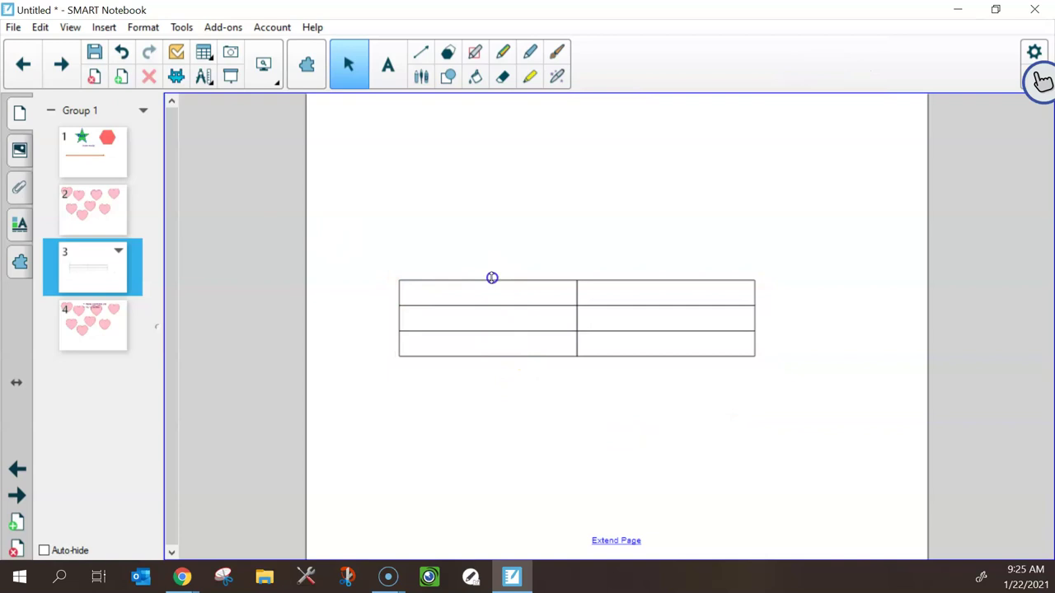
pyautogui.moveTo(575, 314); pyautogui.dragTo(490, 317)
pyautogui.moveTo(754, 318); pyautogui.dragTo(589, 323)
# Enter 'hello' and 'goodbye' in the top row and widen the right column
pyautogui.click(750, 429)
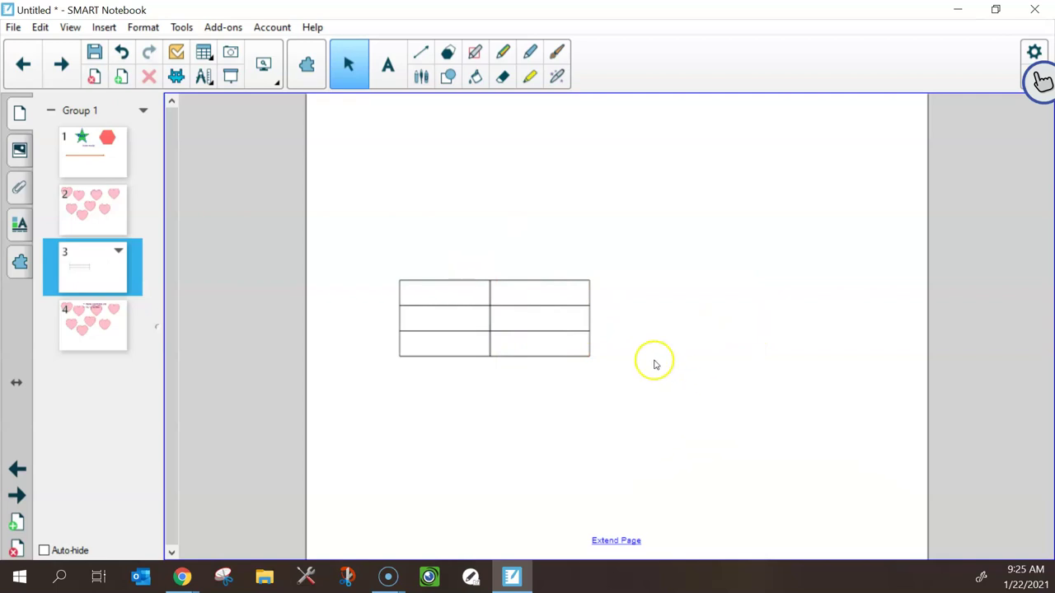
pyautogui.click(440, 300)
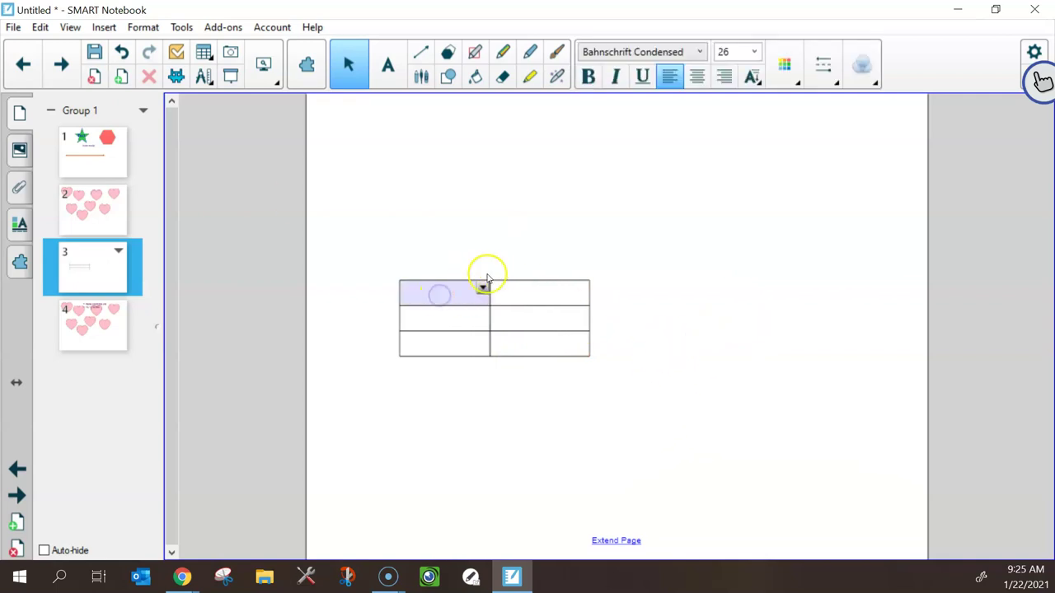
pyautogui.write('hello')
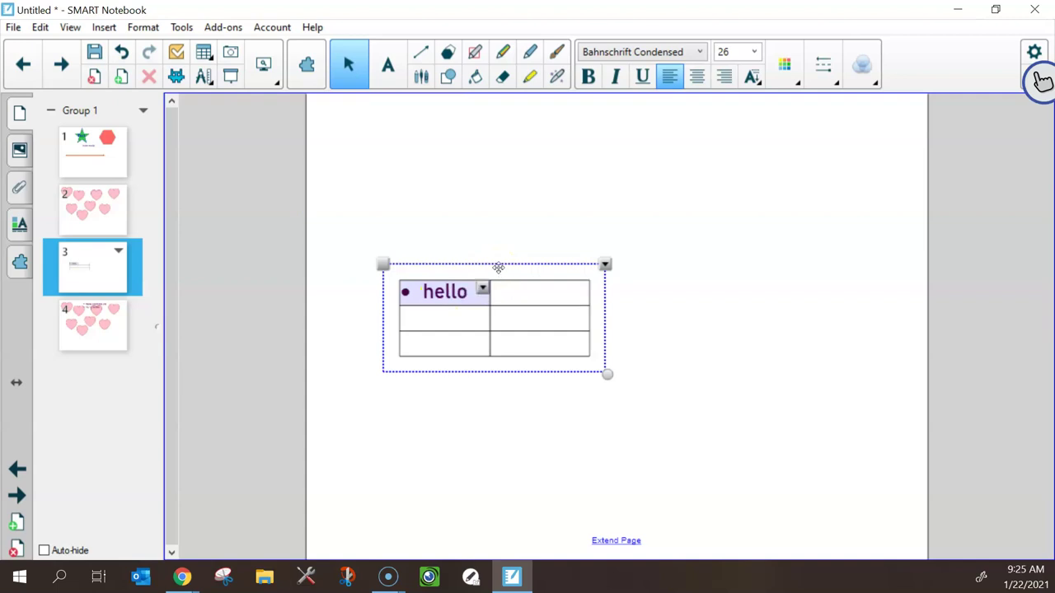
pyautogui.press('Tab')
pyautogui.write('goo')
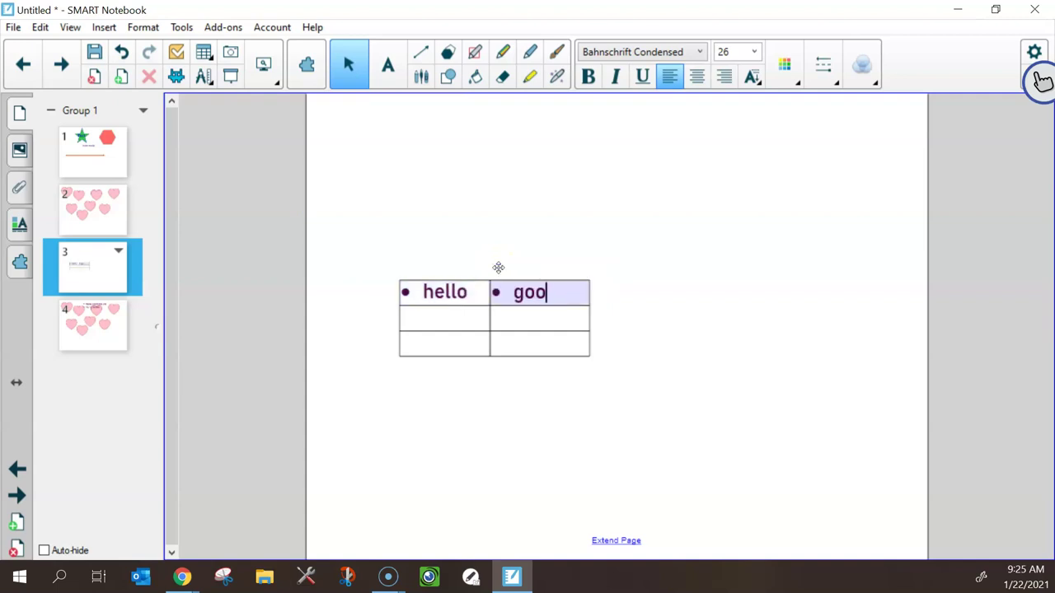
pyautogui.write('dbye')
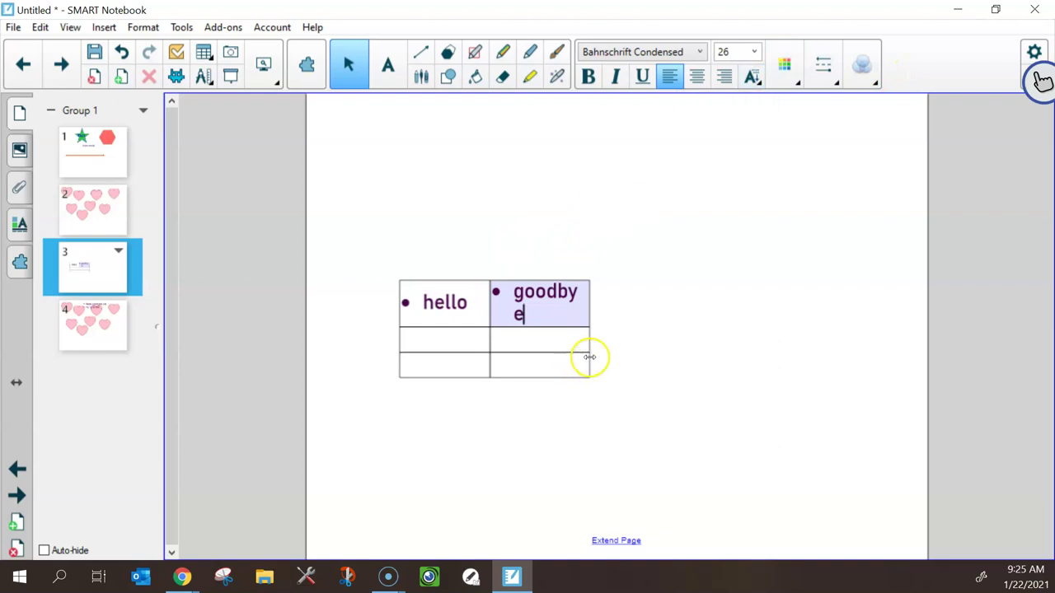
pyautogui.moveTo(590, 313); pyautogui.dragTo(614, 313)
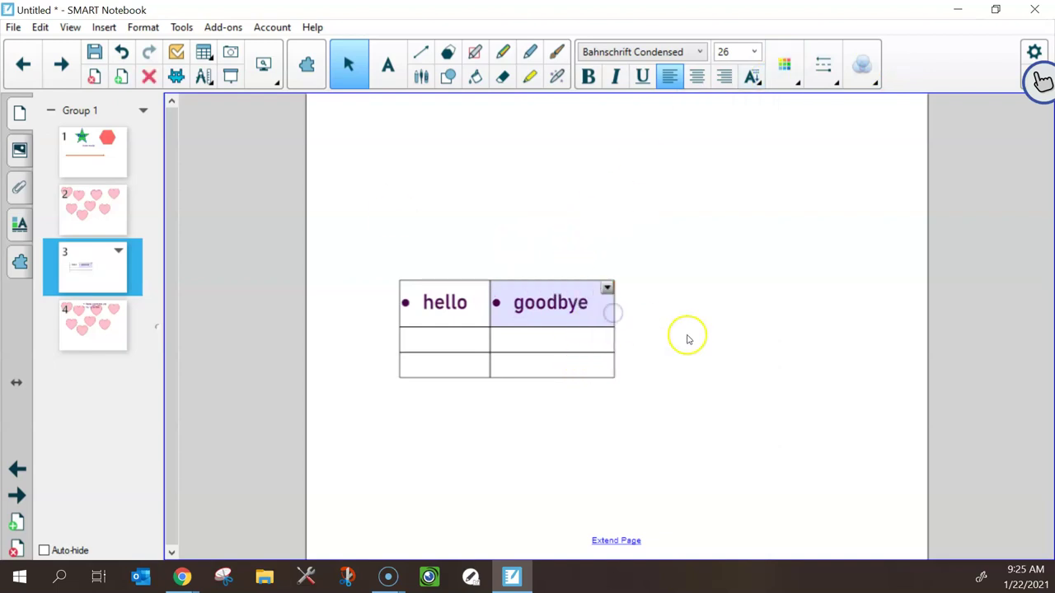
# Turn off bullets for the hello and goodbye cells and the cell below hello
pyautogui.click(454, 300)
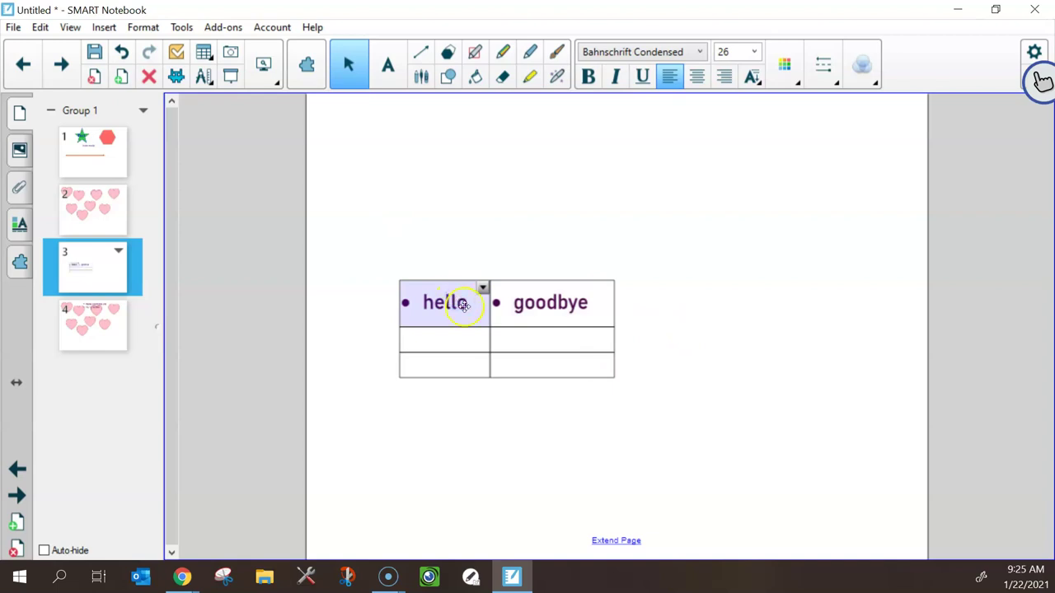
pyautogui.click(752, 77)
pyautogui.click(660, 146)
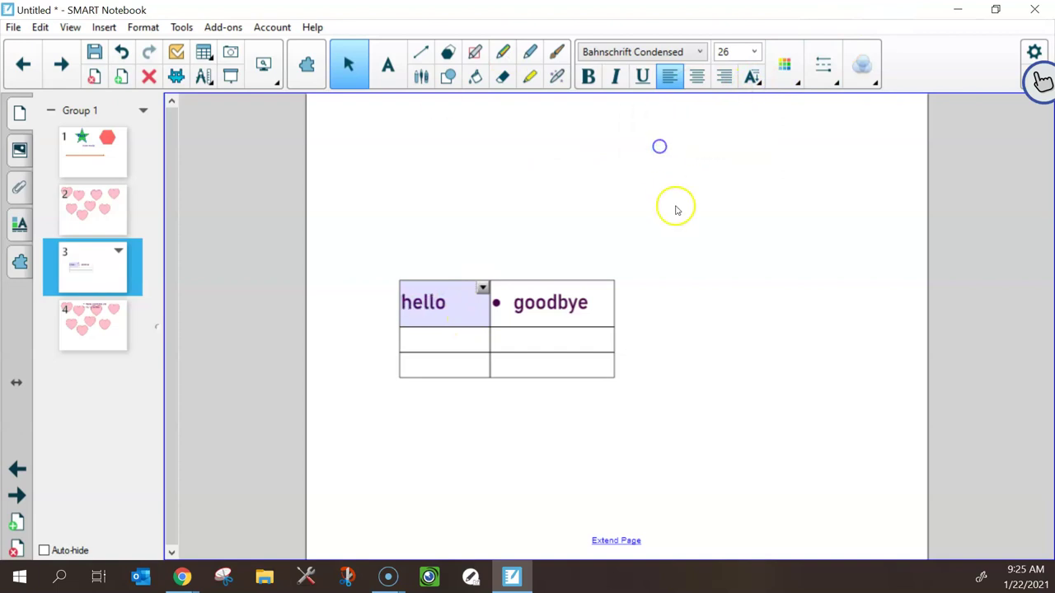
pyautogui.click(552, 298)
pyautogui.click(752, 76)
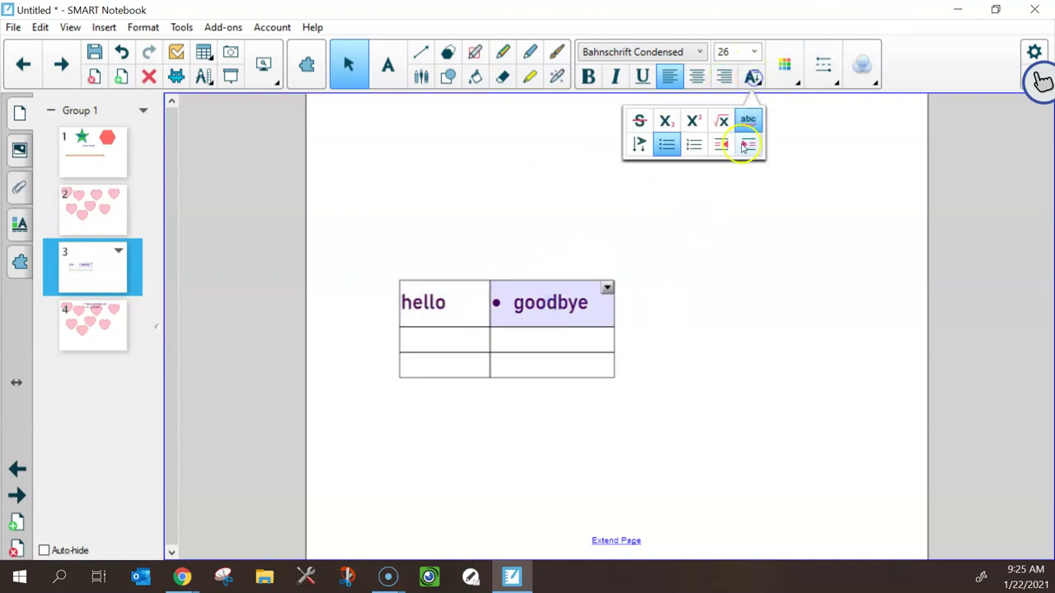
pyautogui.click(669, 146)
pyautogui.click(428, 343)
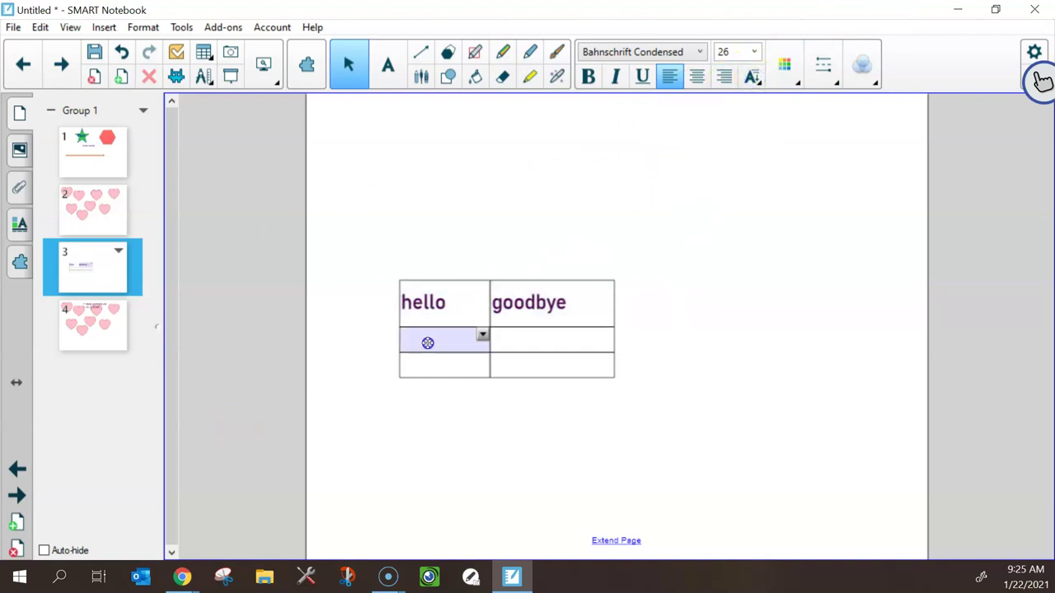
pyautogui.click(752, 76)
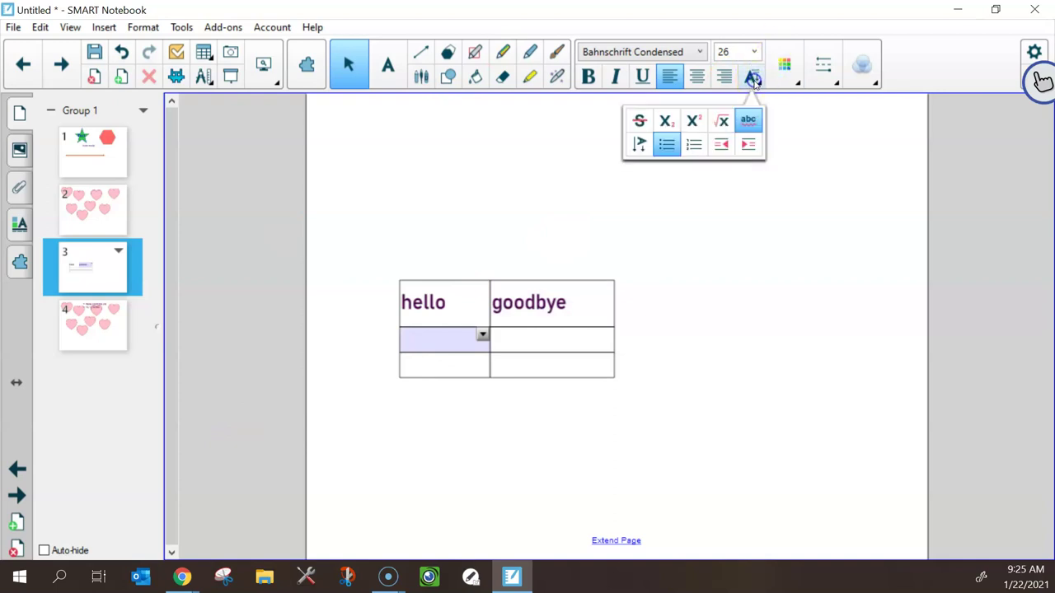
pyautogui.click(667, 146)
# Fill row two with 'cat' and unbulleted 'dog', and put 'x' in the bottom-left cell
pyautogui.write('cat')
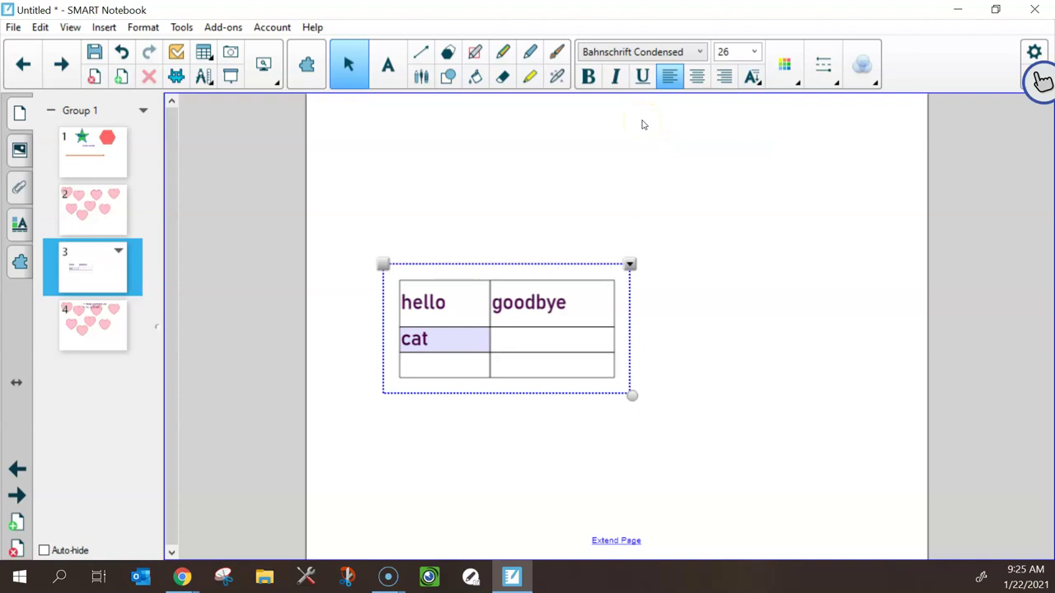
pyautogui.press('Tab')
pyautogui.write('dog')
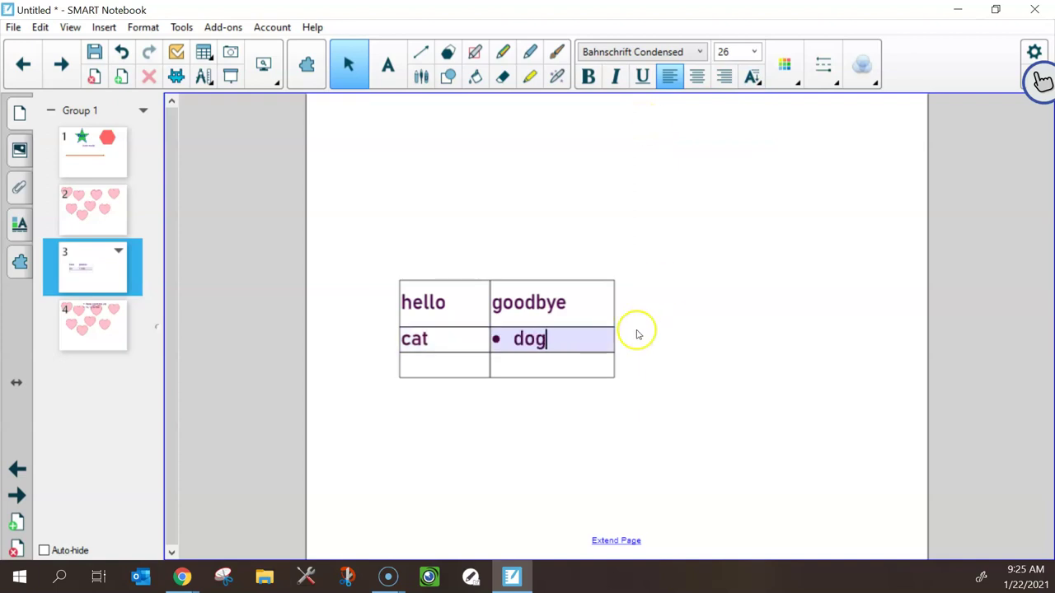
pyautogui.moveTo(559, 339); pyautogui.dragTo(495, 337)
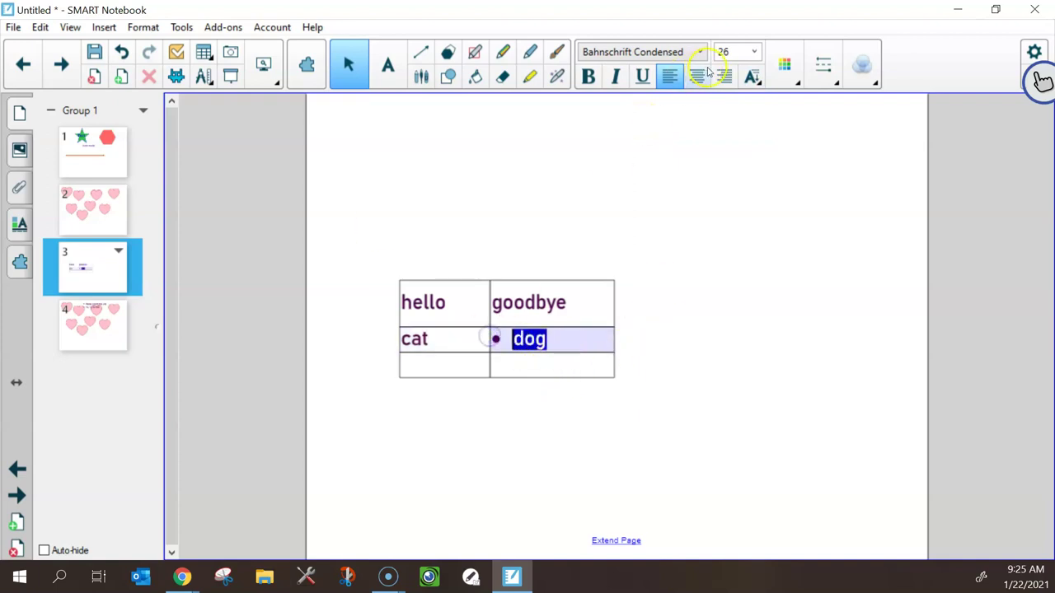
pyautogui.click(754, 77)
pyautogui.click(658, 145)
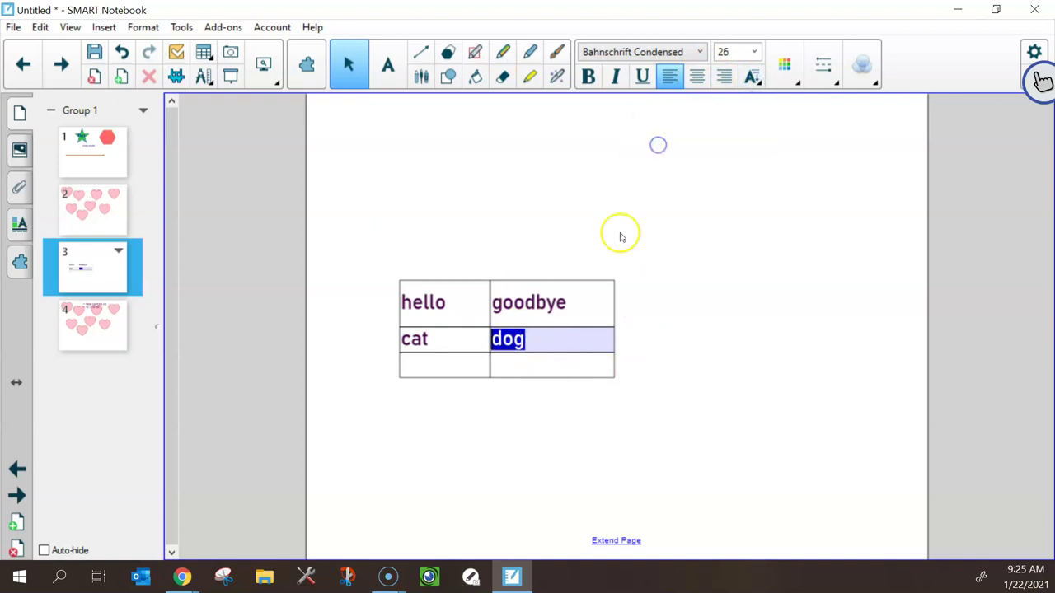
pyautogui.click(460, 370)
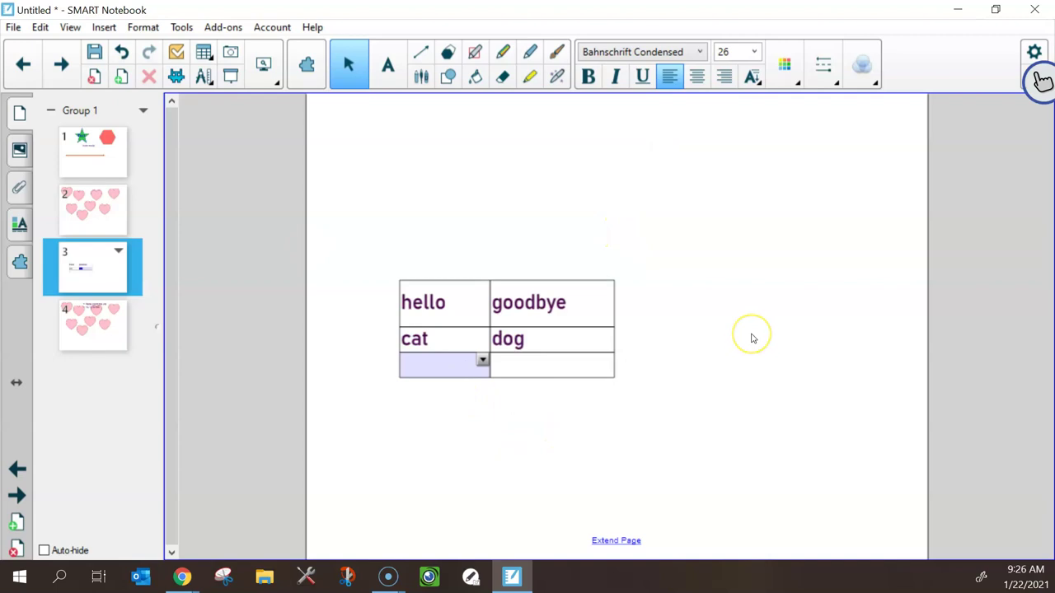
pyautogui.write('x')
pyautogui.press('Tab')
pyautogui.click(729, 330)
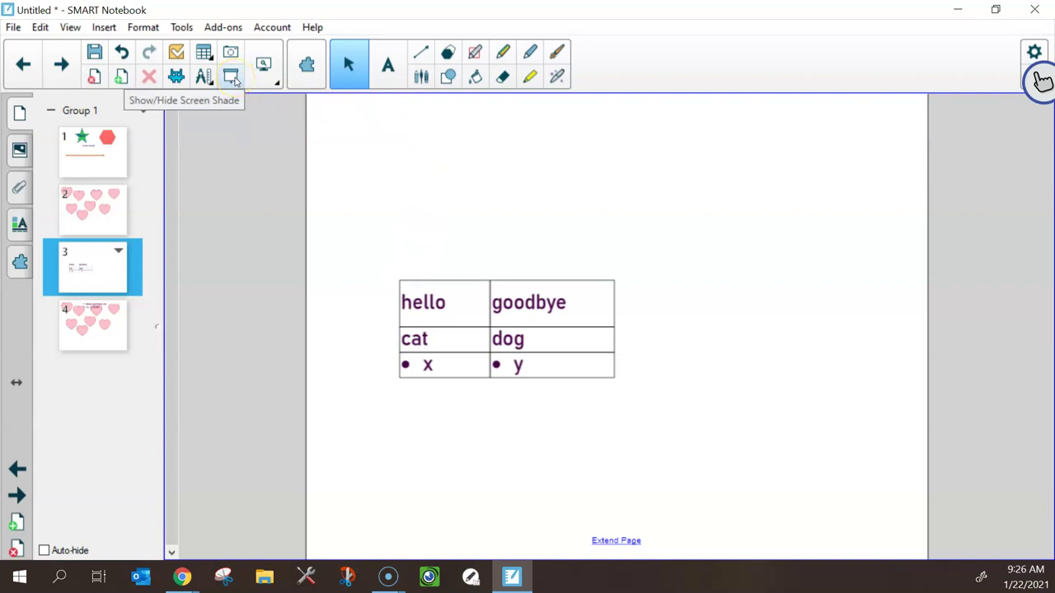
# Add a yellow screen shade to page 3, try dragging its edges, then remove it
pyautogui.click(232, 77)
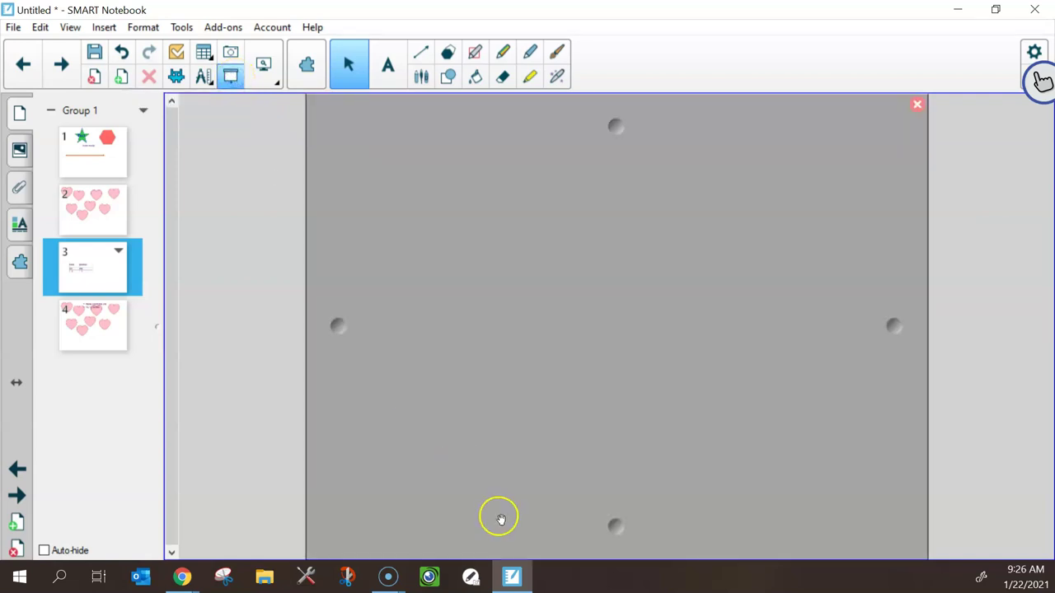
pyautogui.click(464, 176)
pyautogui.click(475, 189)
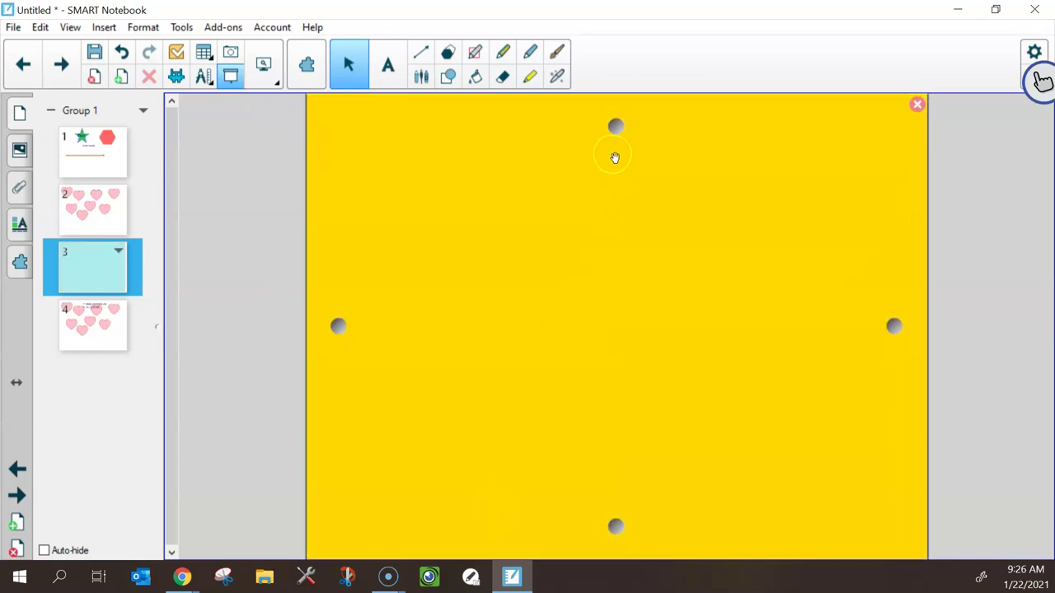
pyautogui.moveTo(618, 123); pyautogui.dragTo(614, 350)
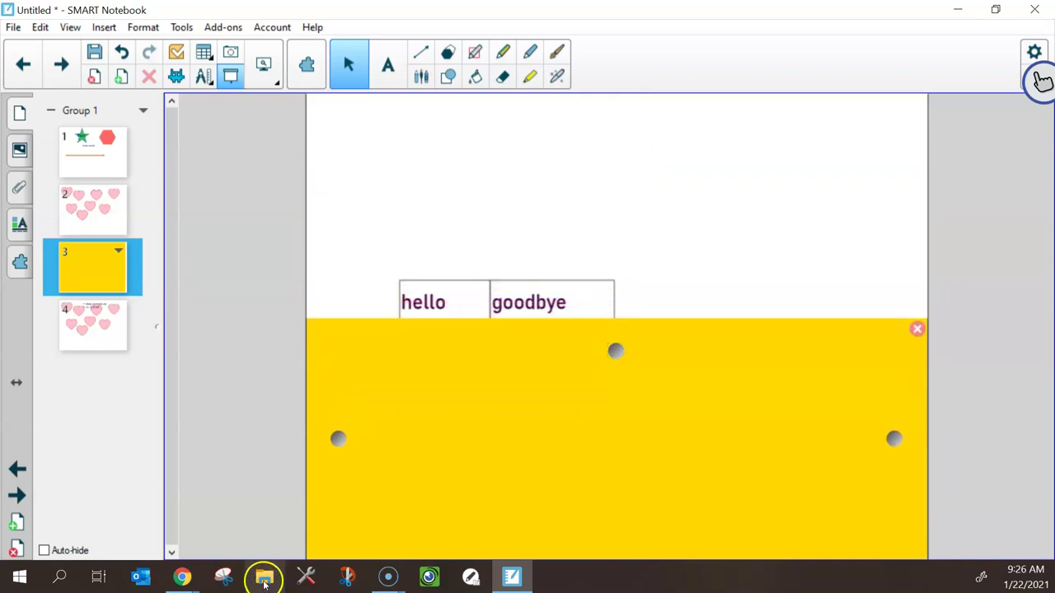
pyautogui.moveTo(631, 353); pyautogui.dragTo(598, 123)
pyautogui.moveTo(891, 330)
pyautogui.mouseDown()
pyautogui.moveTo(666, 353)
pyautogui.moveTo(884, 346)
pyautogui.mouseUp()
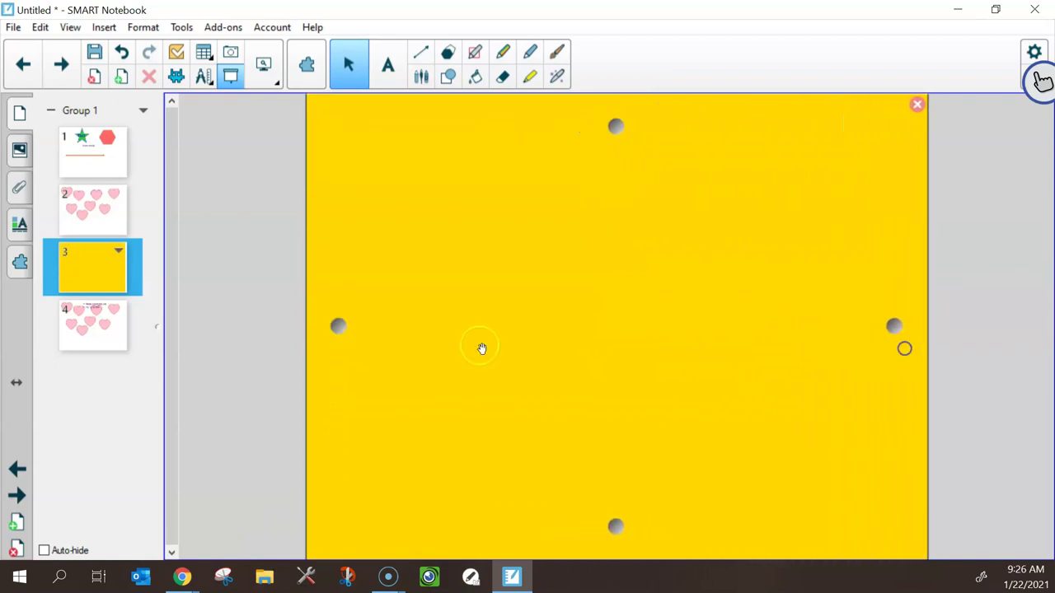
pyautogui.moveTo(338, 326); pyautogui.dragTo(522, 329)
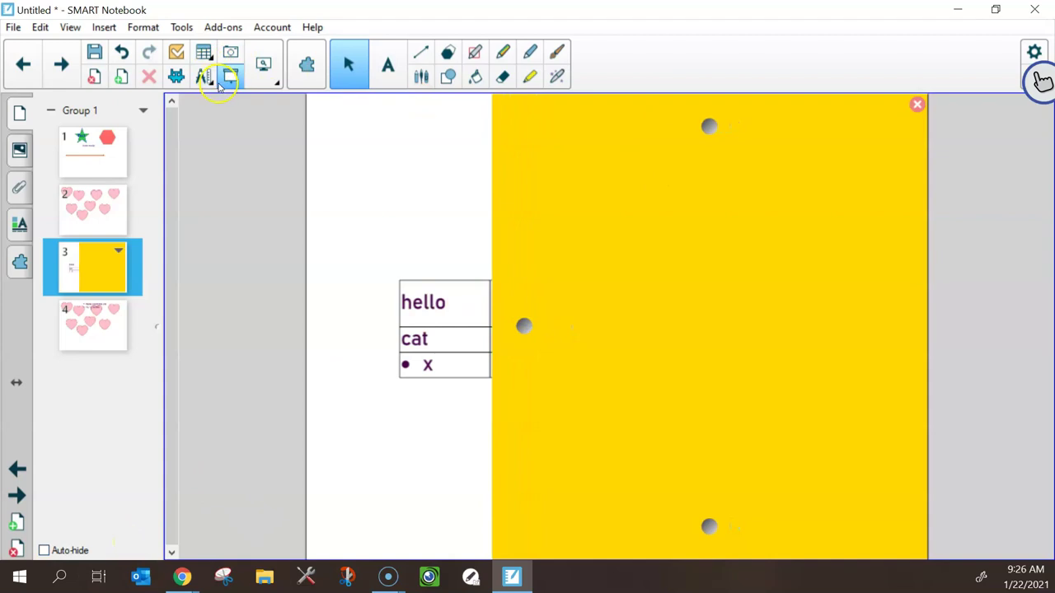
pyautogui.click(915, 106)
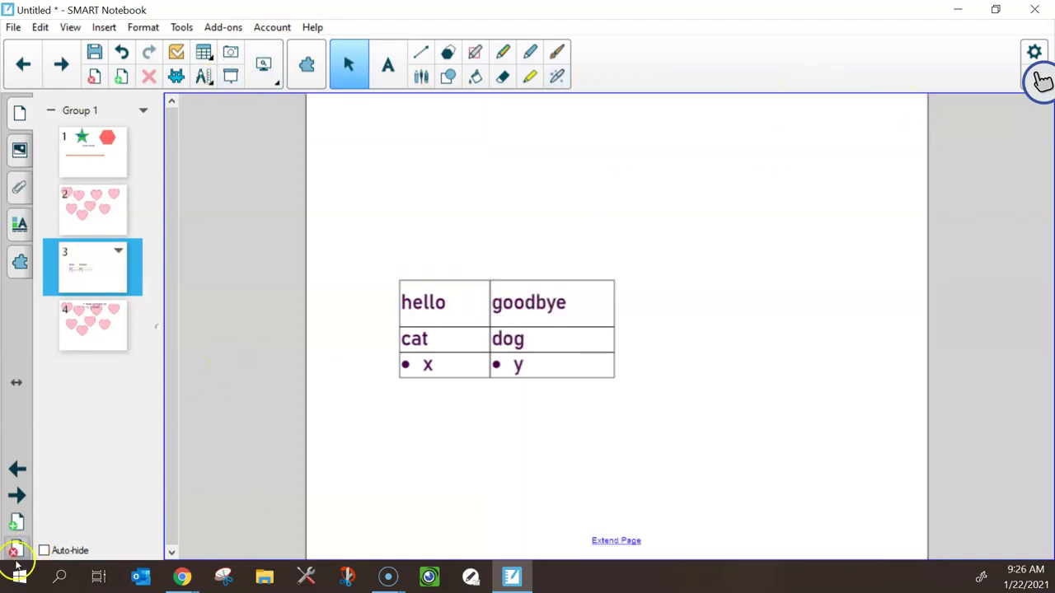
# Reapply a lavender screen shade revealing two table rows, then go to page 4
pyautogui.click(231, 76)
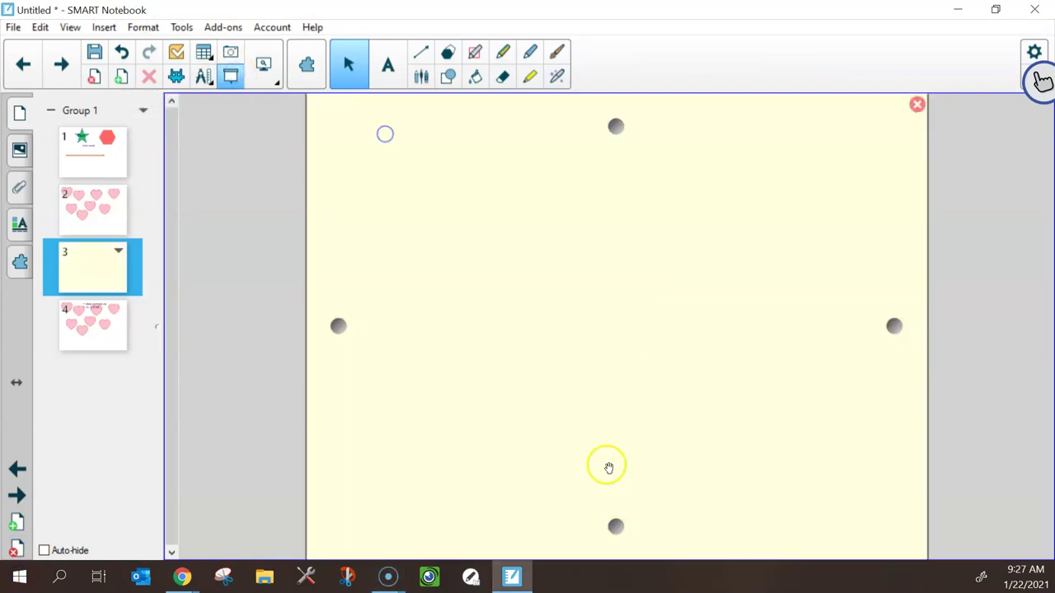
pyautogui.click(595, 137)
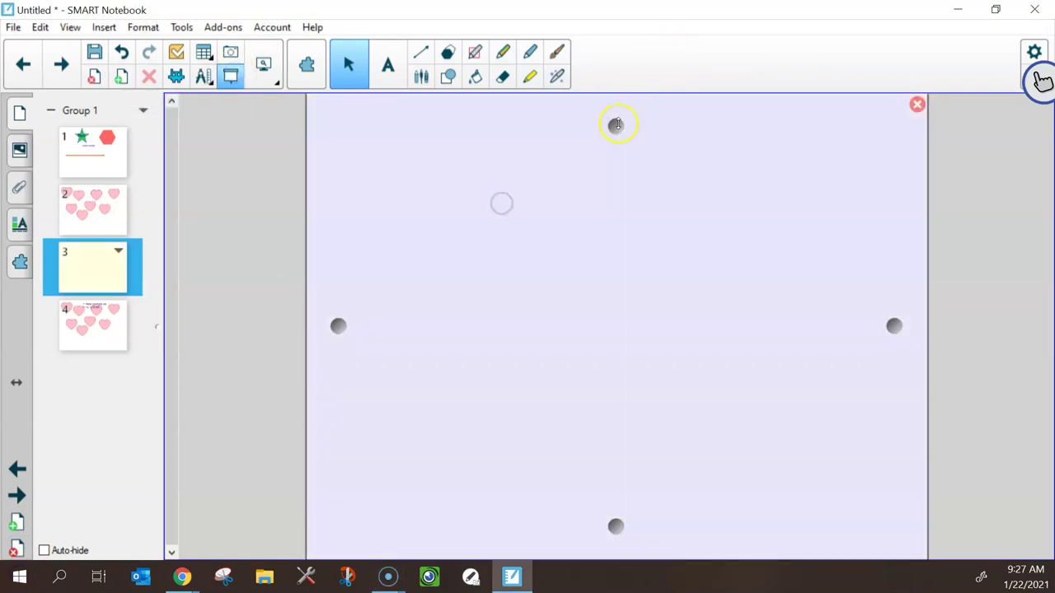
pyautogui.moveTo(616, 125); pyautogui.dragTo(616, 381)
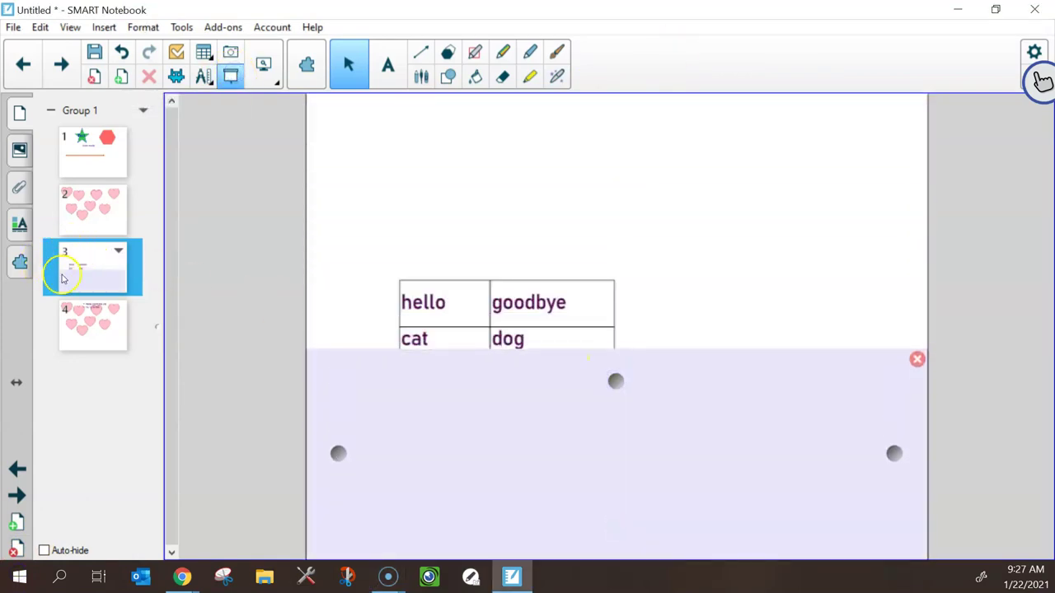
pyautogui.click(90, 326)
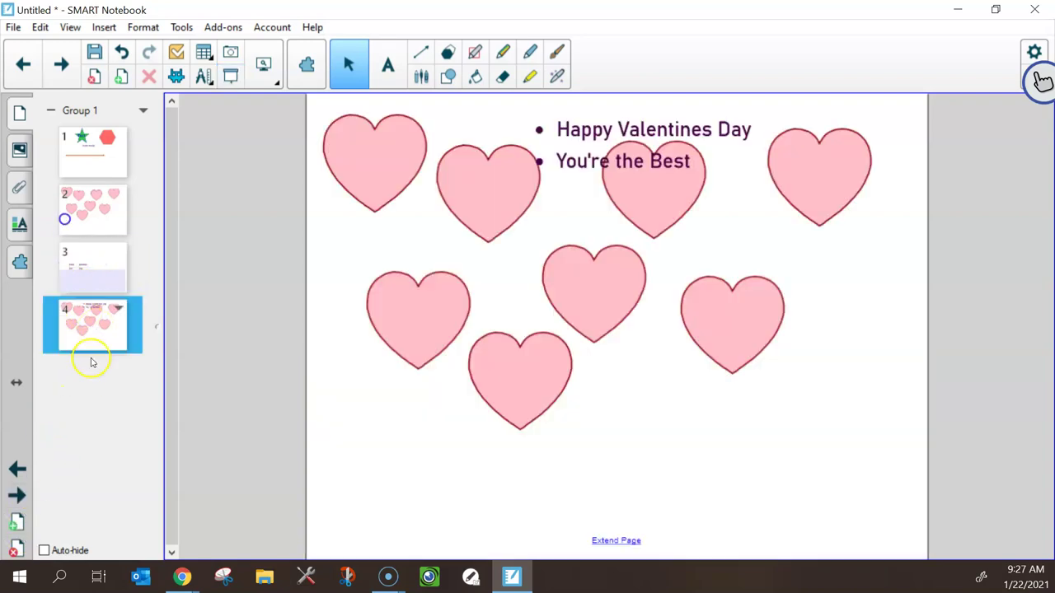
# Add a blank page 5 and draw a red freehand wave across it
pyautogui.click(17, 523)
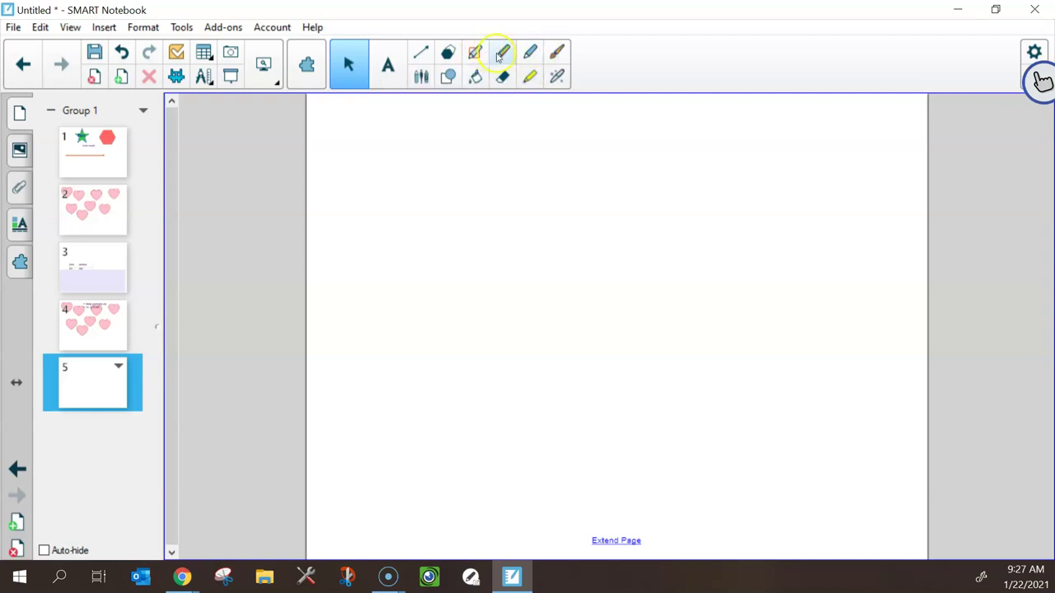
pyautogui.click(424, 76)
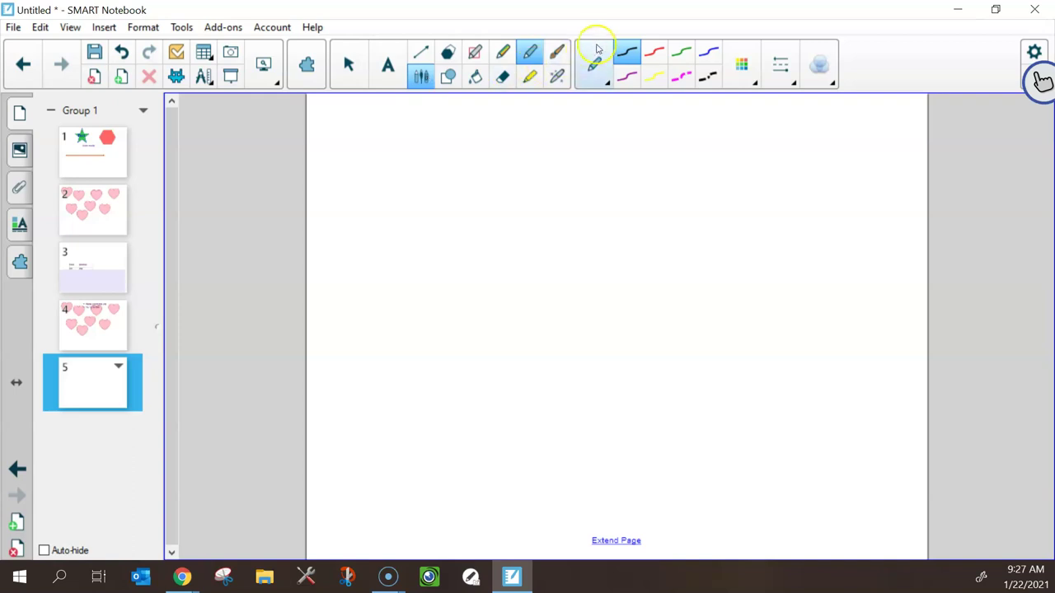
pyautogui.click(654, 54)
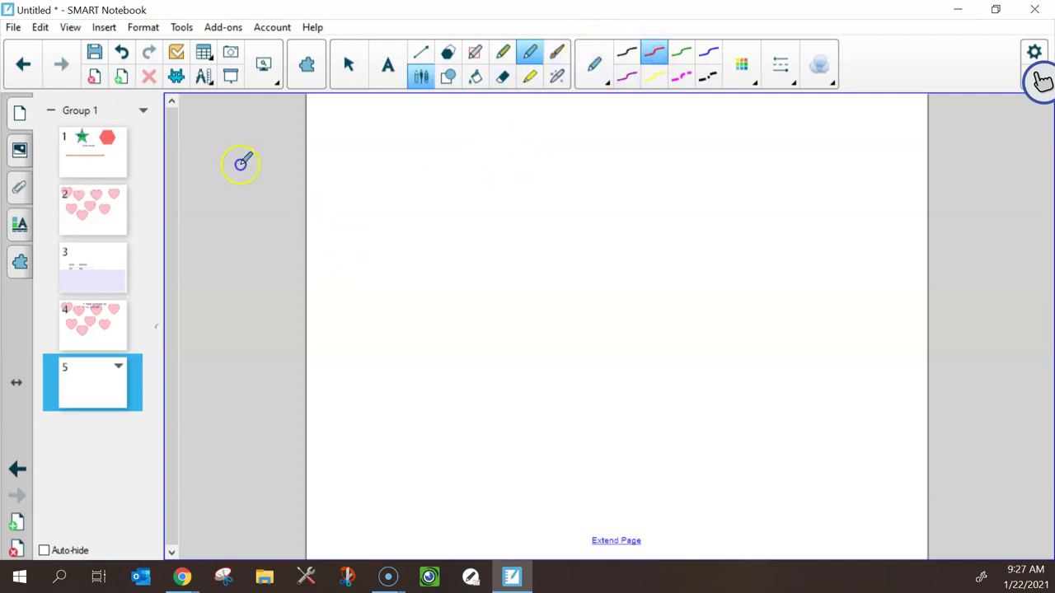
pyautogui.moveTo(360, 246); pyautogui.dragTo(421, 215)
pyautogui.moveTo(508, 227)
pyautogui.mouseDown()
pyautogui.moveTo(567, 162)
pyautogui.moveTo(624, 213)
pyautogui.mouseUp()
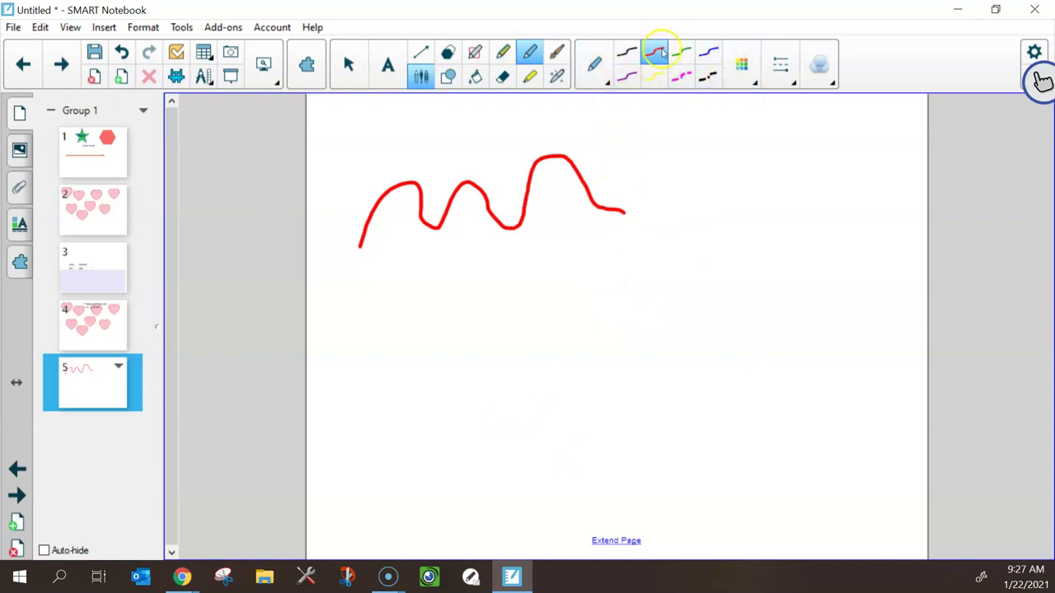
# Draw a thicker teal dotted wave below the red one
pyautogui.click(755, 85)
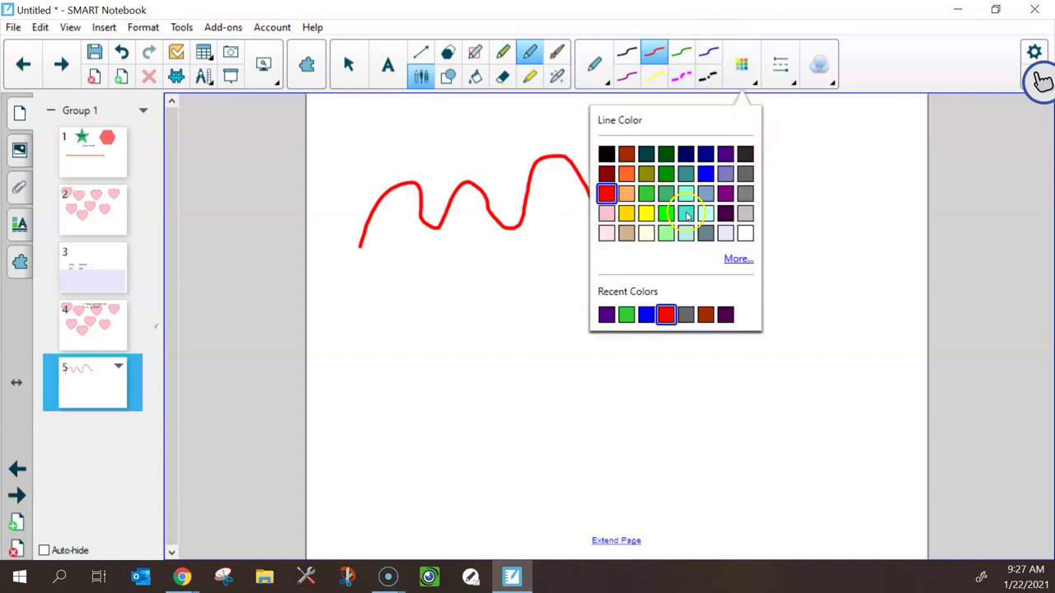
pyautogui.click(687, 216)
pyautogui.click(780, 66)
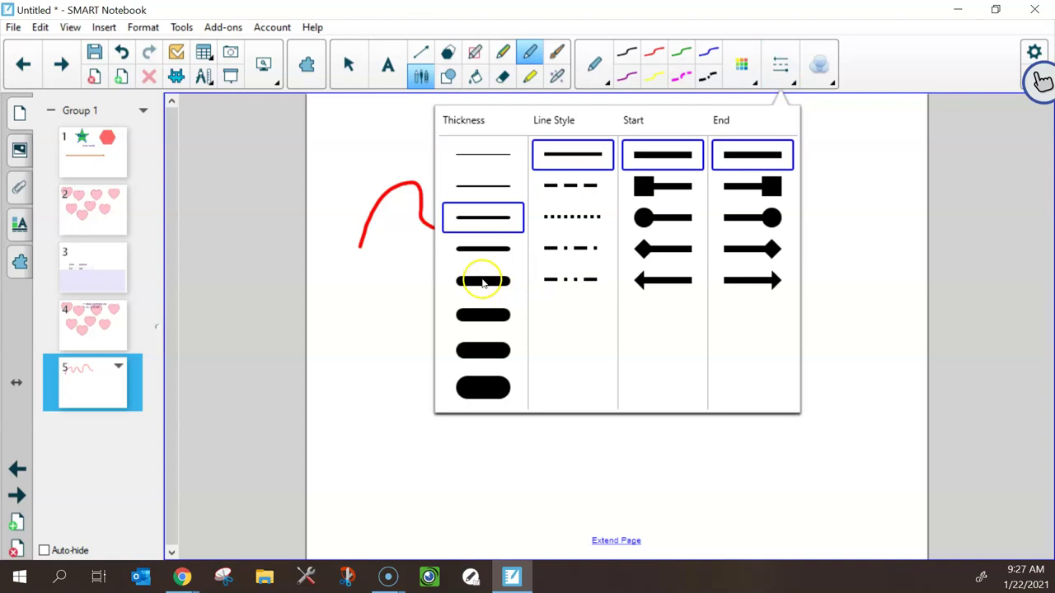
pyautogui.click(483, 281)
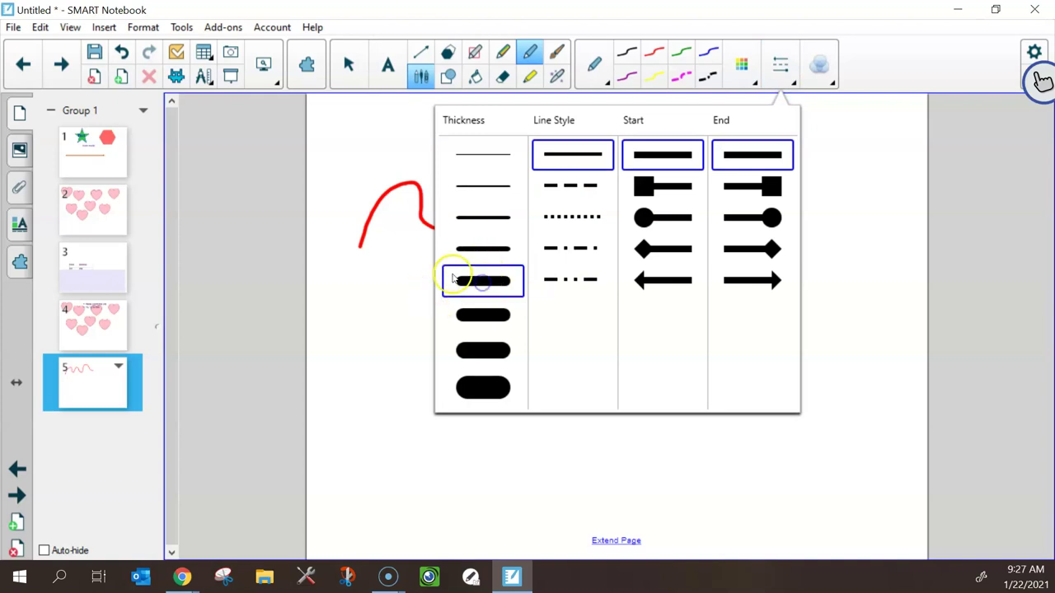
pyautogui.click(583, 216)
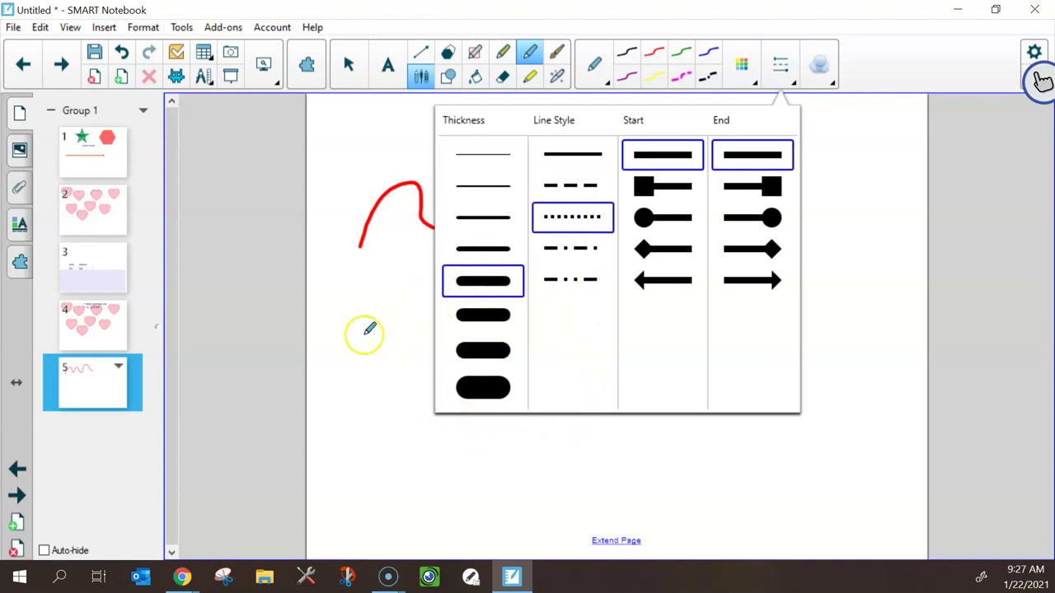
pyautogui.moveTo(363, 335)
pyautogui.mouseDown()
pyautogui.moveTo(456, 293)
pyautogui.moveTo(584, 325)
pyautogui.moveTo(690, 288)
pyautogui.moveTo(742, 237)
pyautogui.mouseUp()
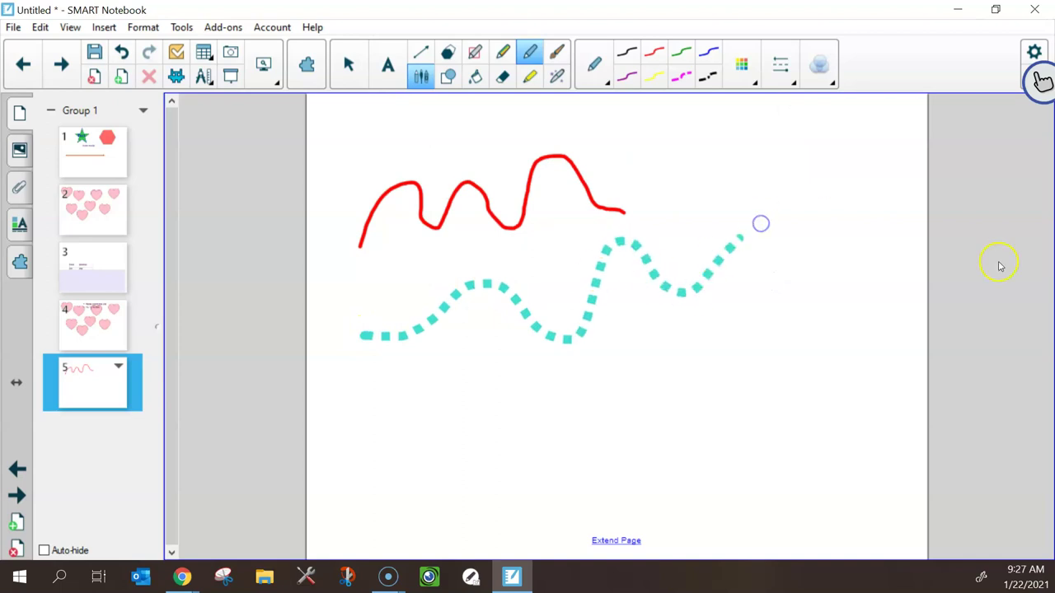
# Draw a yellow smiley-face stroke and a rainbow wave with the Creative Pen
pyautogui.click(501, 54)
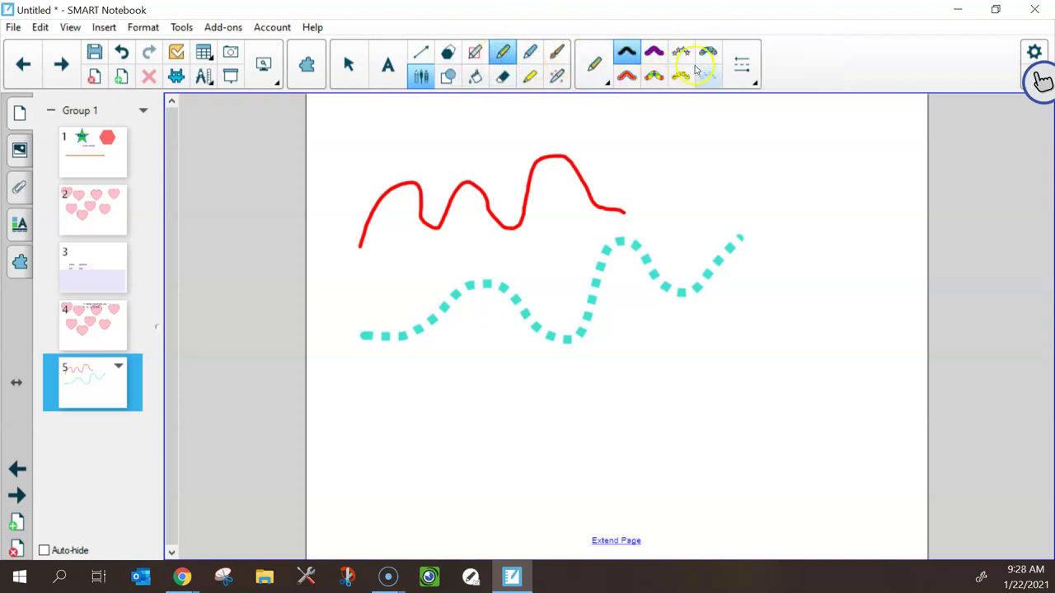
pyautogui.click(684, 82)
pyautogui.moveTo(672, 149)
pyautogui.mouseDown()
pyautogui.moveTo(714, 205)
pyautogui.moveTo(759, 142)
pyautogui.moveTo(819, 223)
pyautogui.mouseUp()
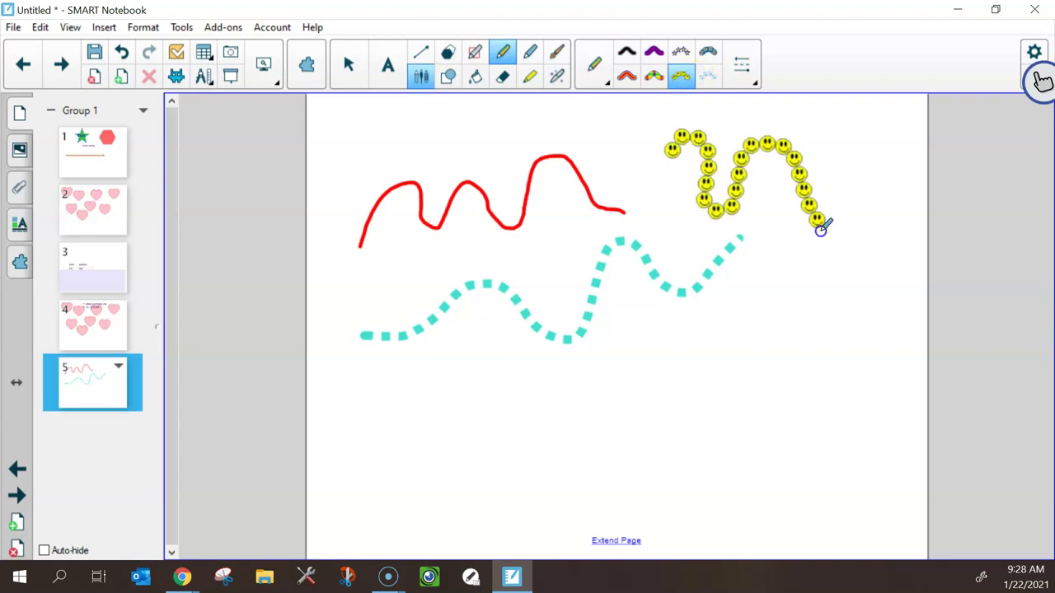
pyautogui.click(654, 76)
pyautogui.moveTo(485, 400); pyautogui.dragTo(774, 316)
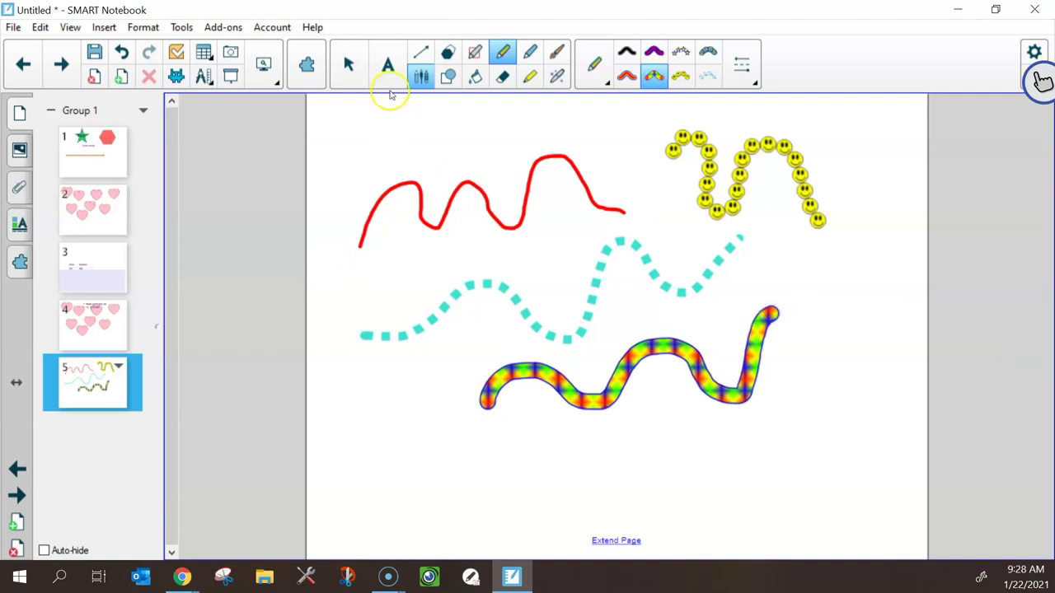
# Sketch a clean black rectangle at the top left with the Shape Recognition Pen
pyautogui.click(475, 54)
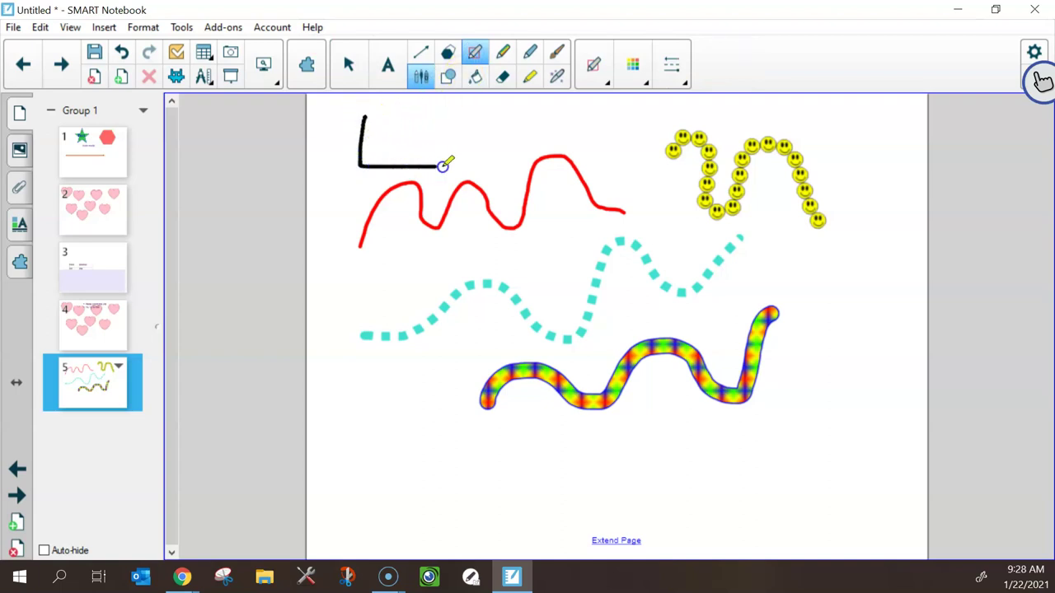
pyautogui.moveTo(446, 166); pyautogui.dragTo(530, 167)
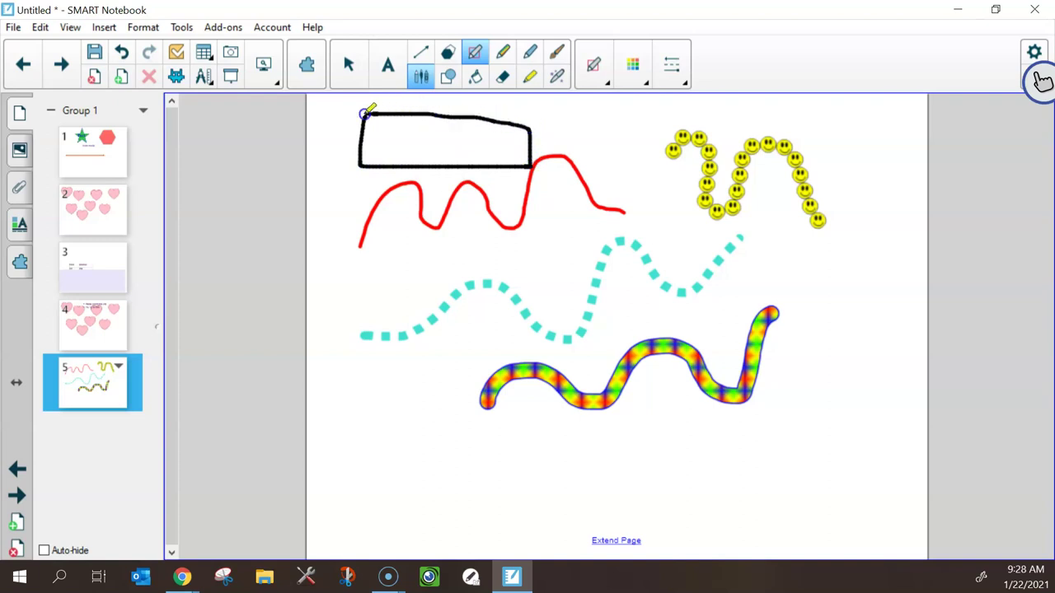
pyautogui.moveTo(364, 113); pyautogui.dragTo(363, 112)
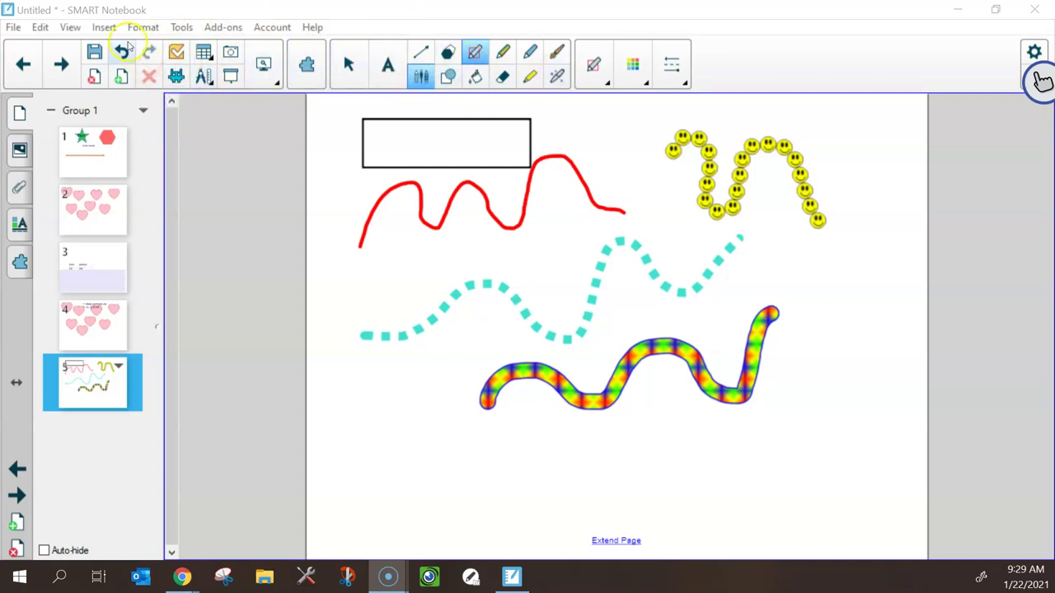
pyautogui.click(69, 27)
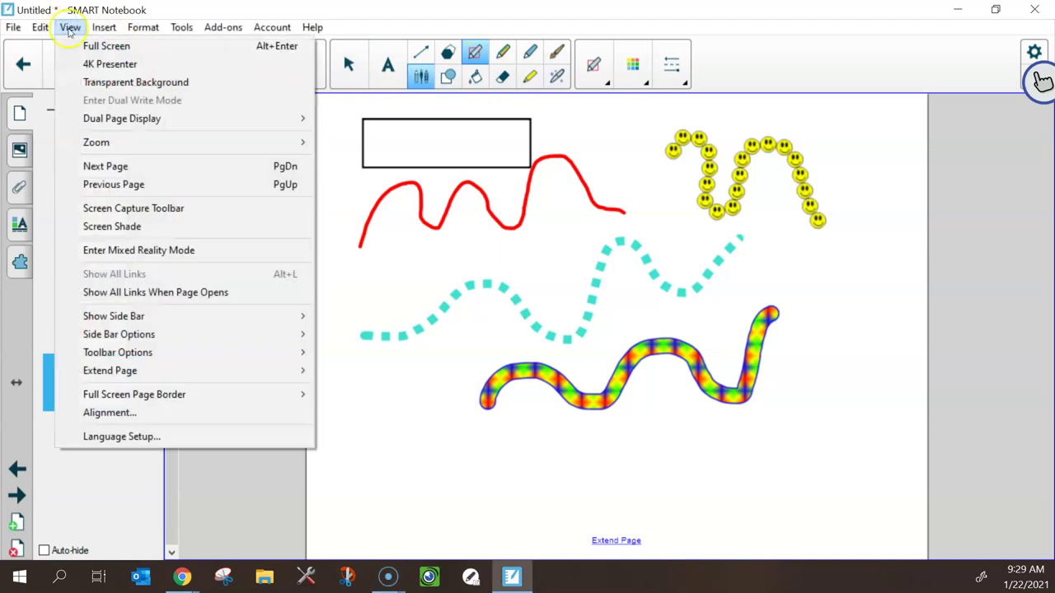
pyautogui.moveTo(155, 357)
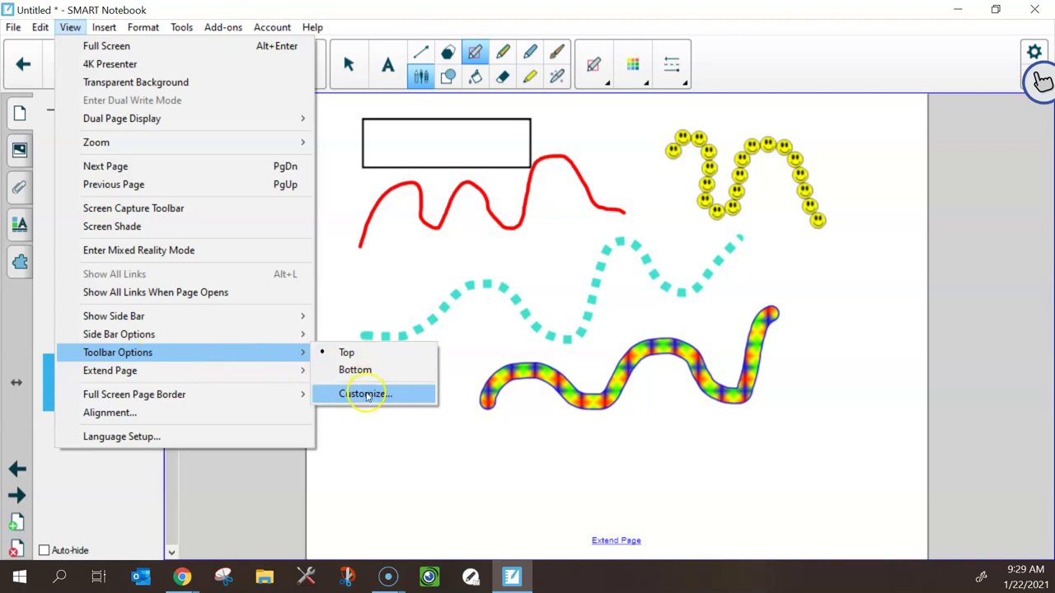
pyautogui.click(366, 394)
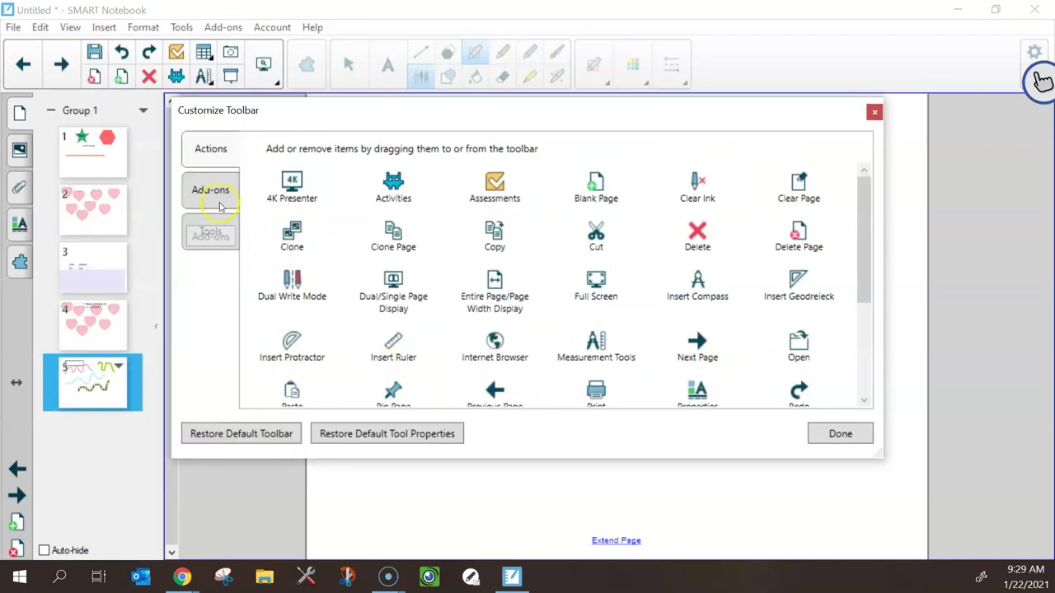
pyautogui.click(223, 192)
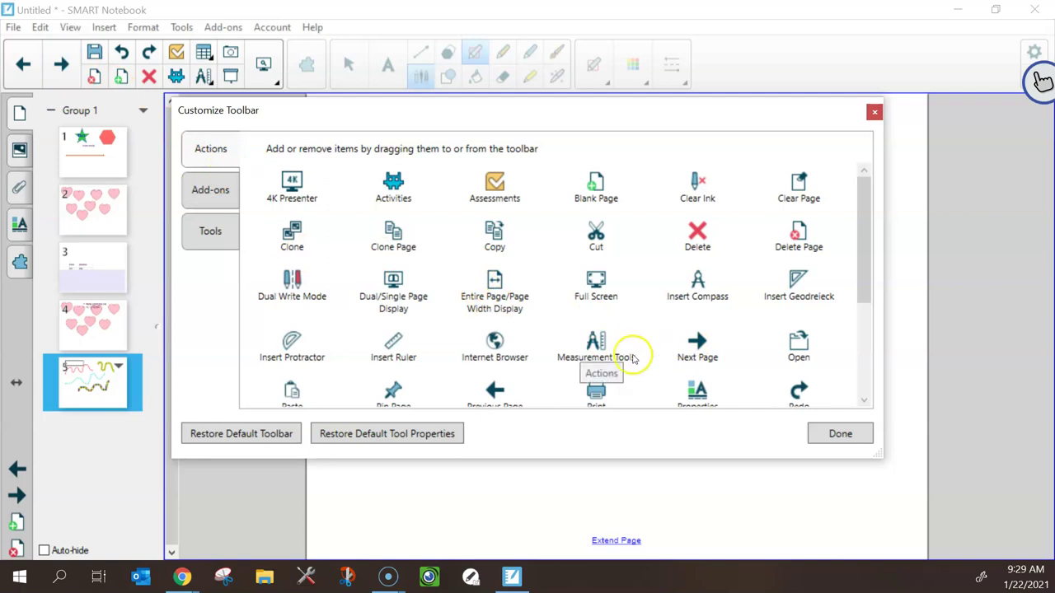
pyautogui.moveTo(495, 340); pyautogui.dragTo(68, 86)
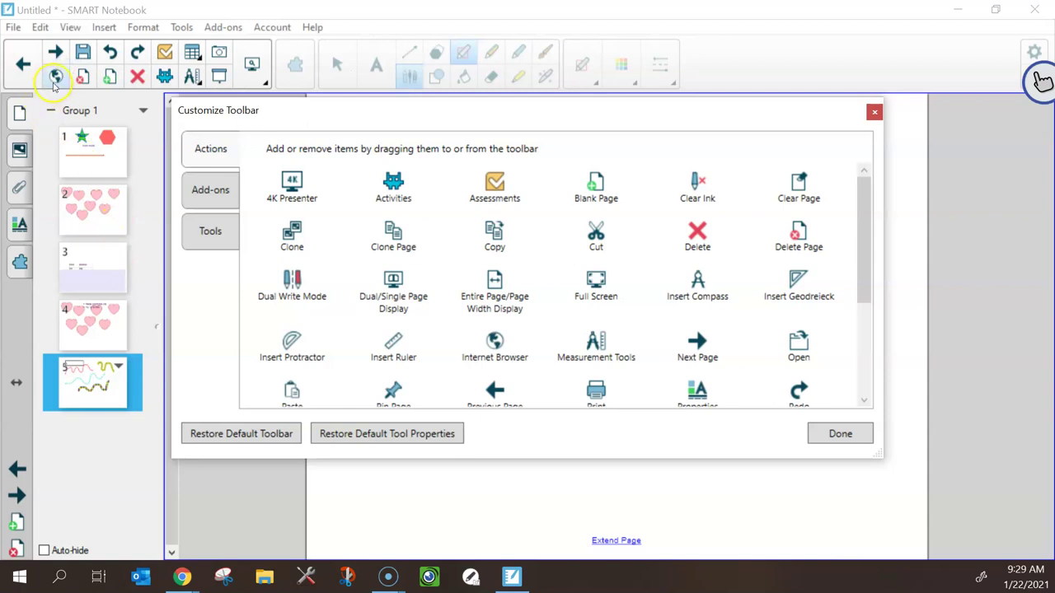
pyautogui.click(54, 76)
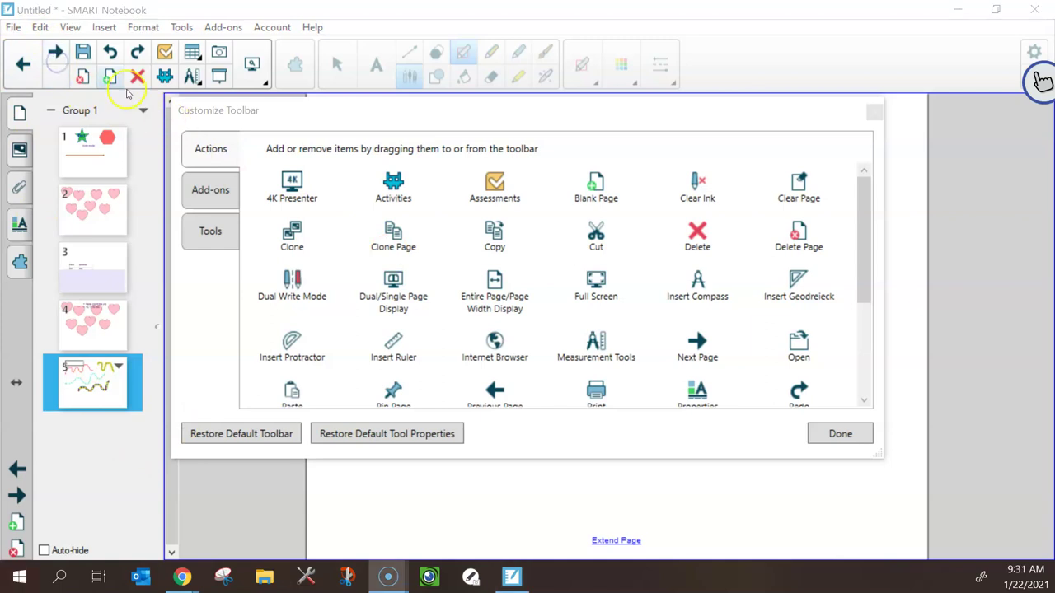
pyautogui.moveTo(52, 51)
pyautogui.mouseDown()
pyautogui.moveTo(57, 80)
pyautogui.moveTo(667, 400)
pyautogui.moveTo(697, 340)
pyautogui.moveTo(72, 103)
pyautogui.moveTo(46, 69)
pyautogui.mouseUp()
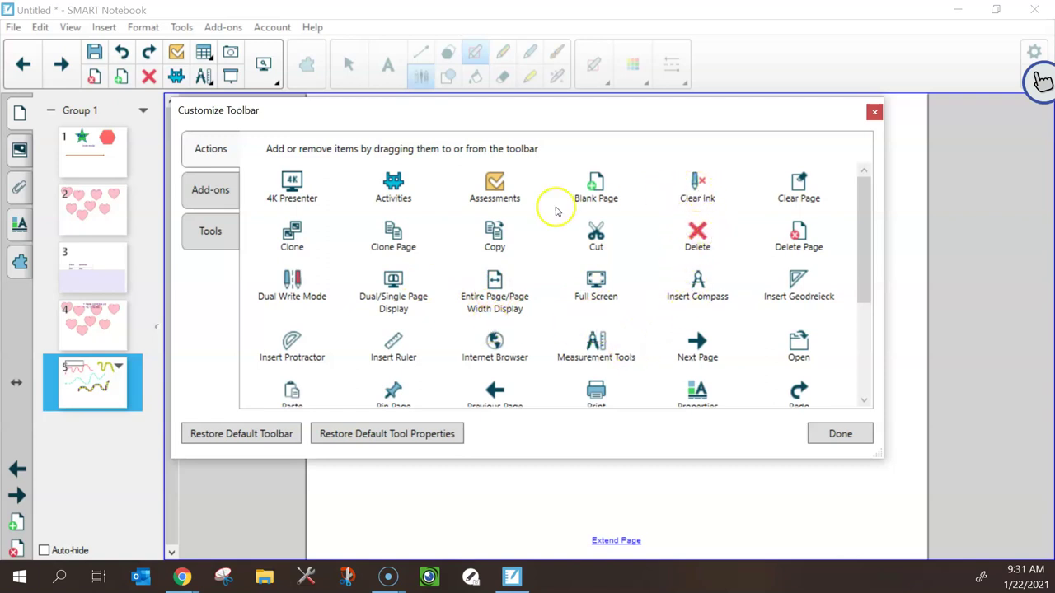
pyautogui.scroll(-3, 469, 218)
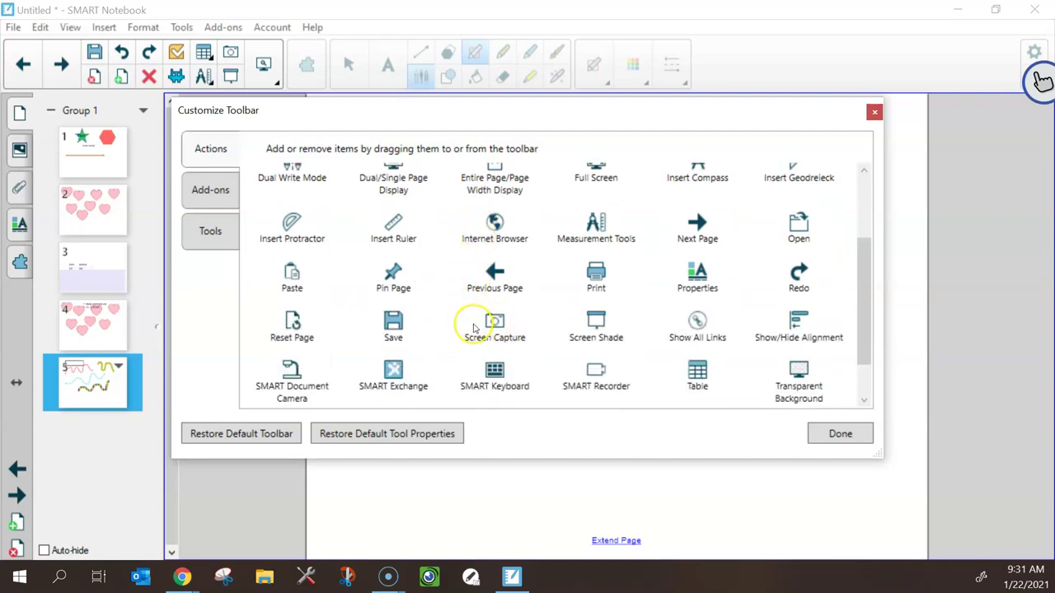
pyautogui.moveTo(495, 330); pyautogui.dragTo(224, 56)
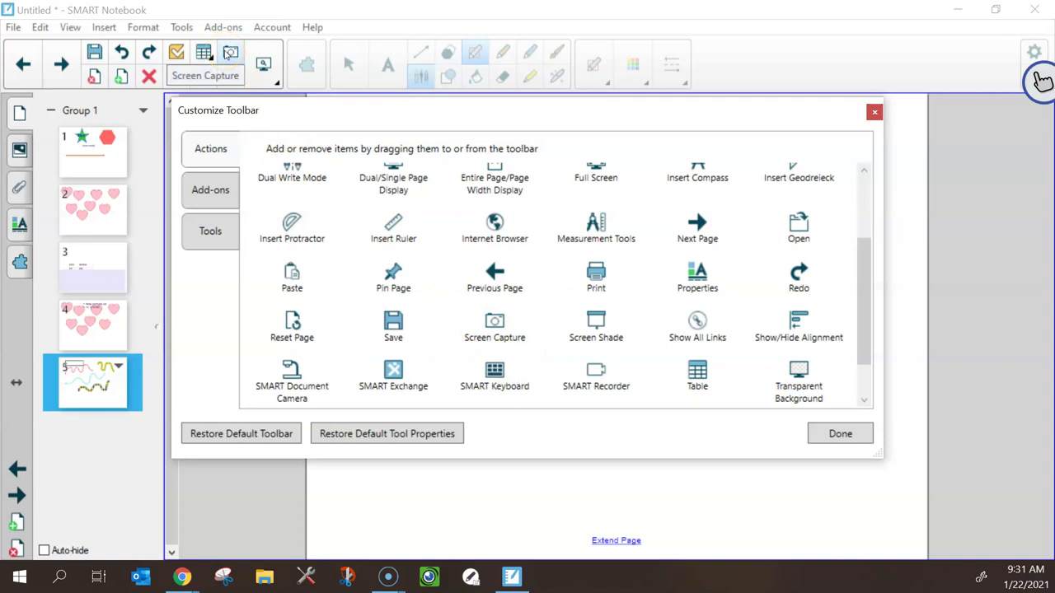
pyautogui.click(841, 435)
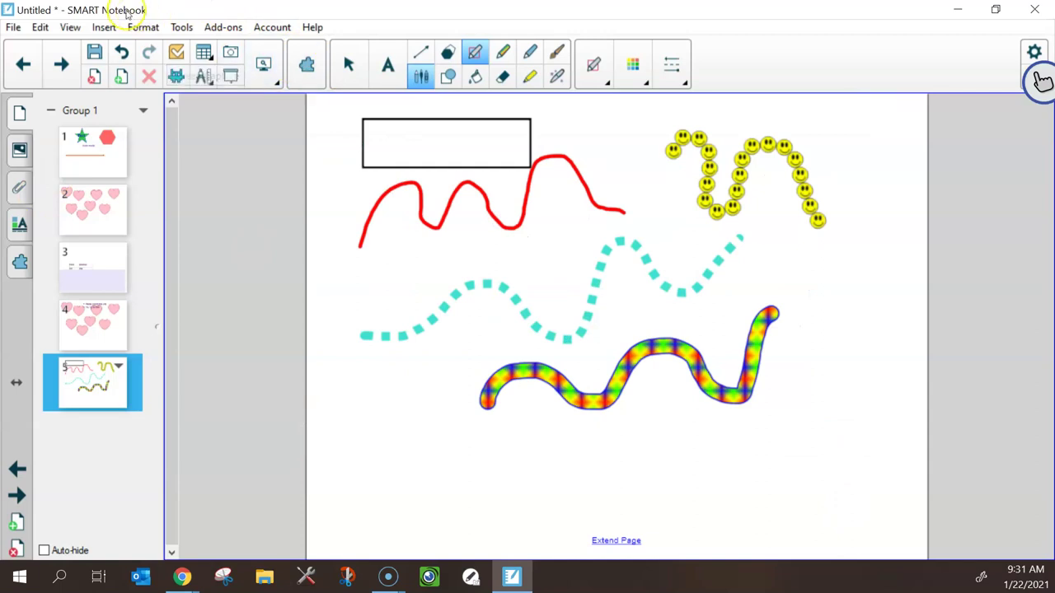
# Browse the toolbar's Add-ons and Tools options, then show blank page 6 with add-on tools
pyautogui.click(70, 27)
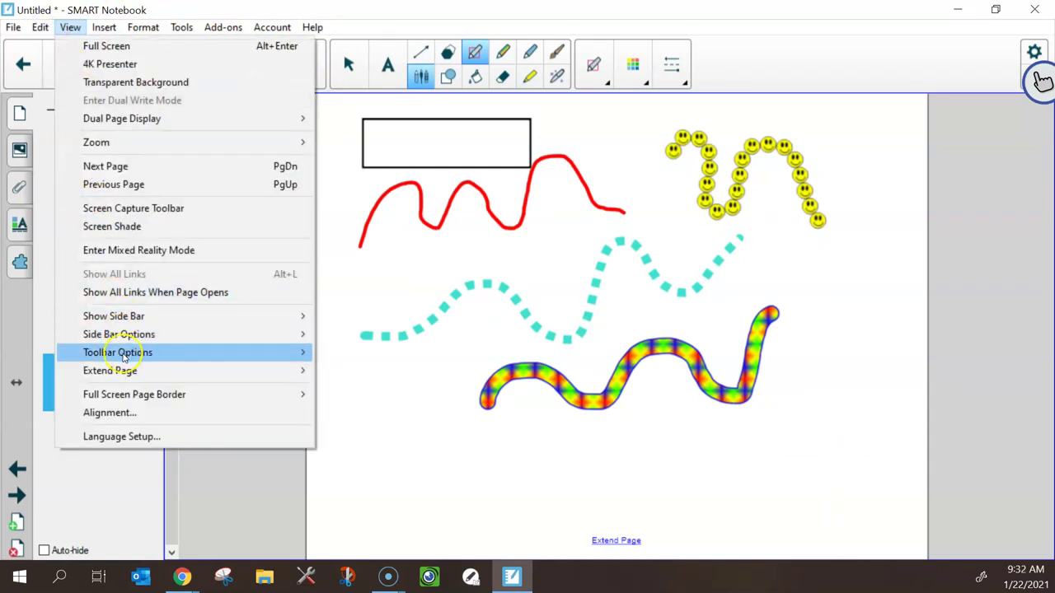
pyautogui.moveTo(280, 352)
pyautogui.click(351, 396)
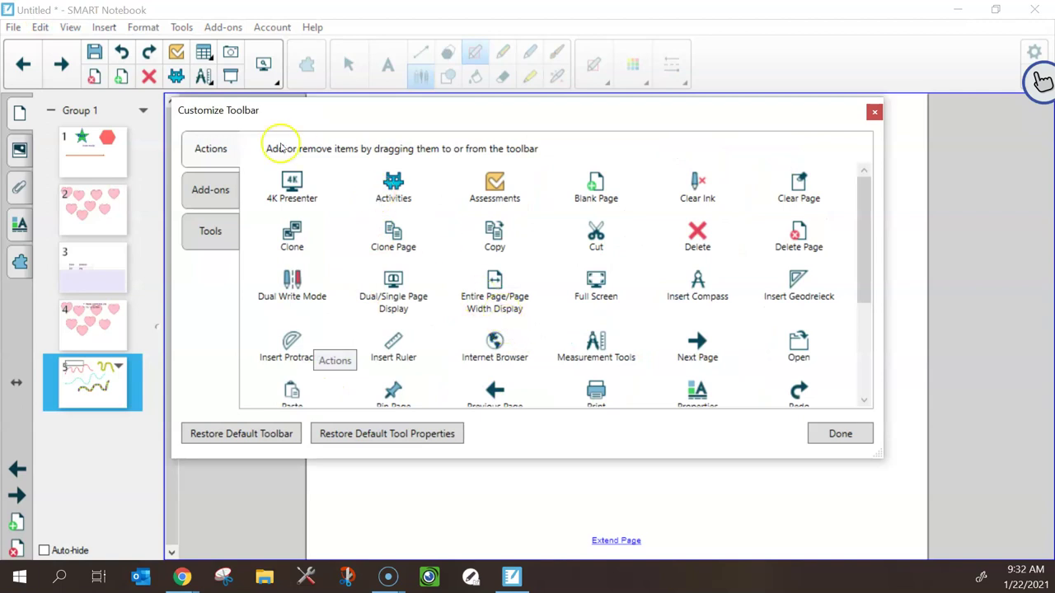
pyautogui.click(210, 191)
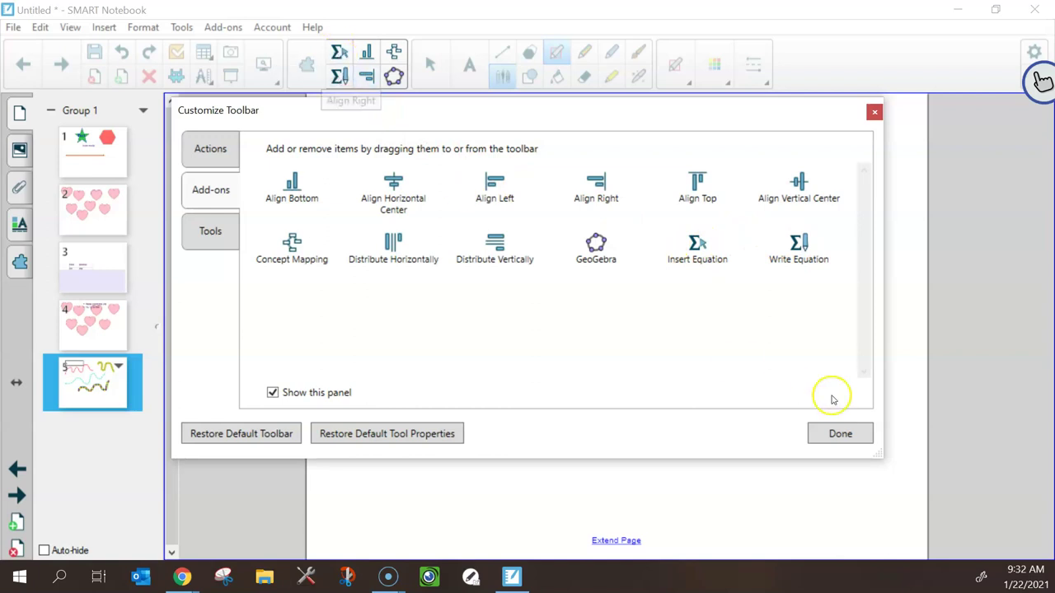
pyautogui.click(214, 235)
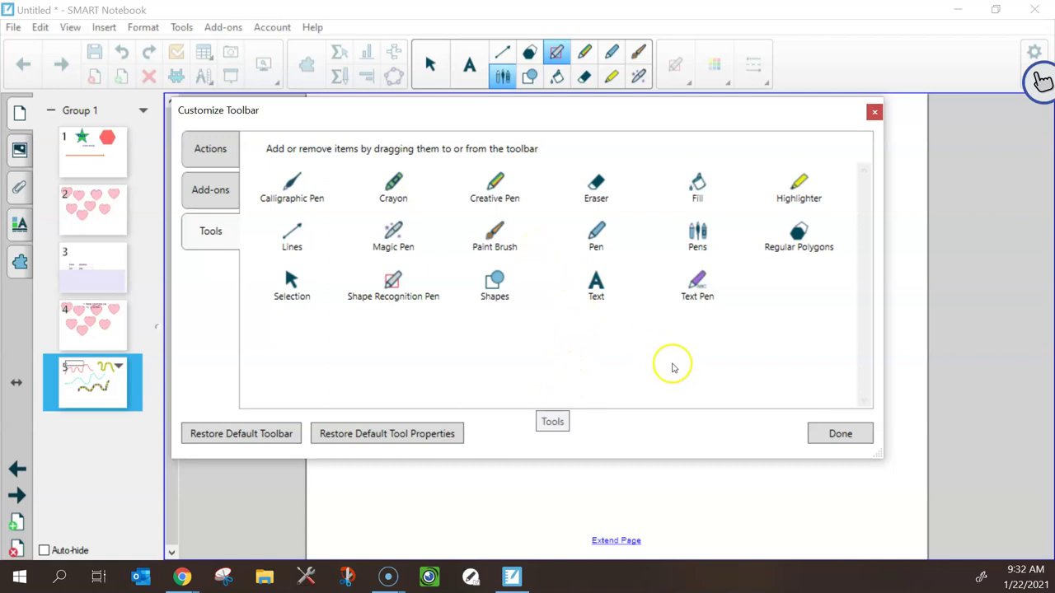
pyautogui.click(817, 431)
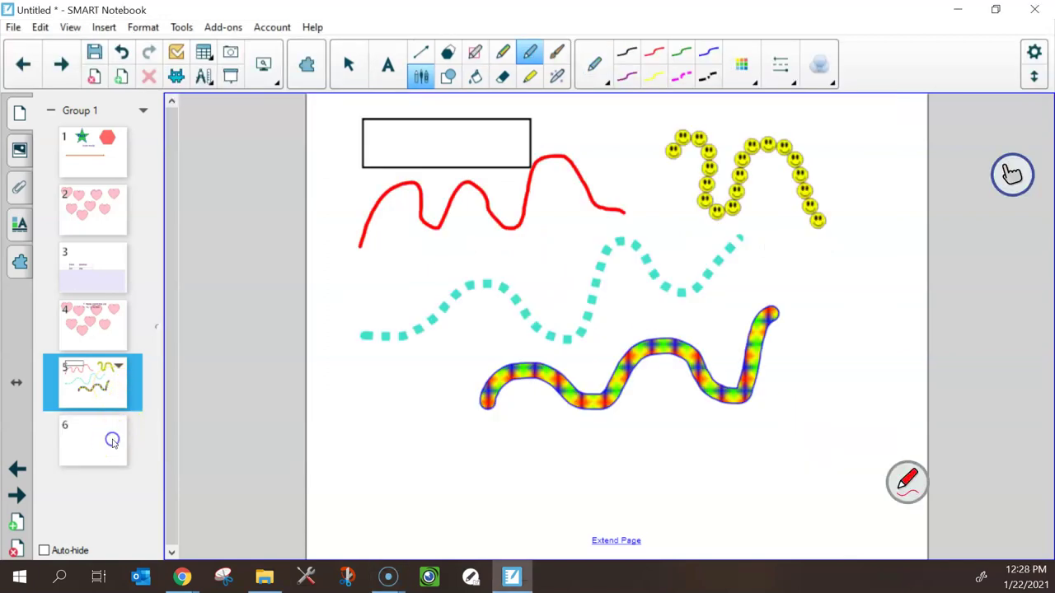
pyautogui.click(113, 444)
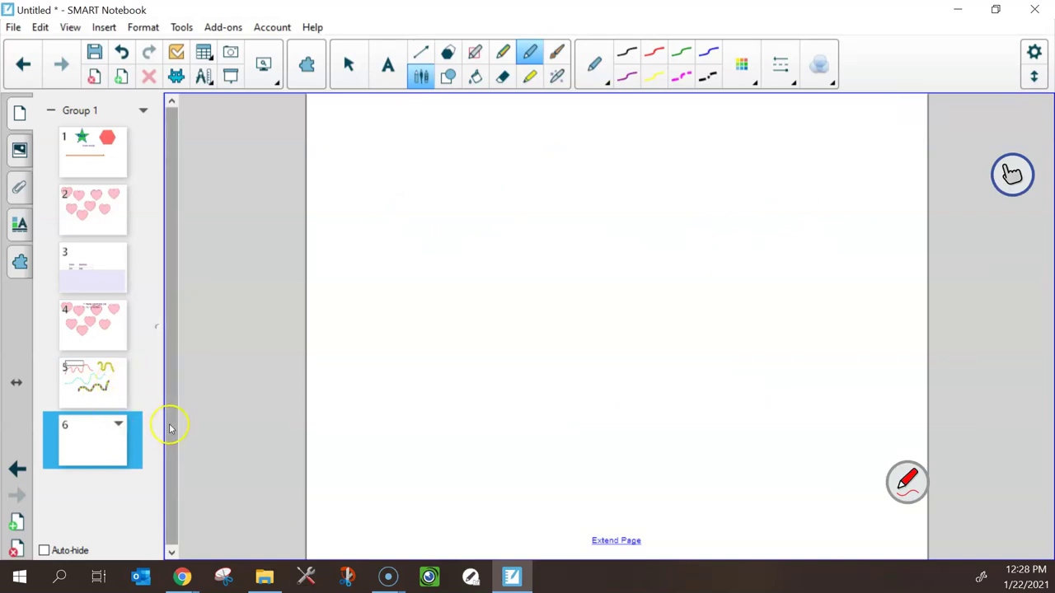
pyautogui.click(308, 80)
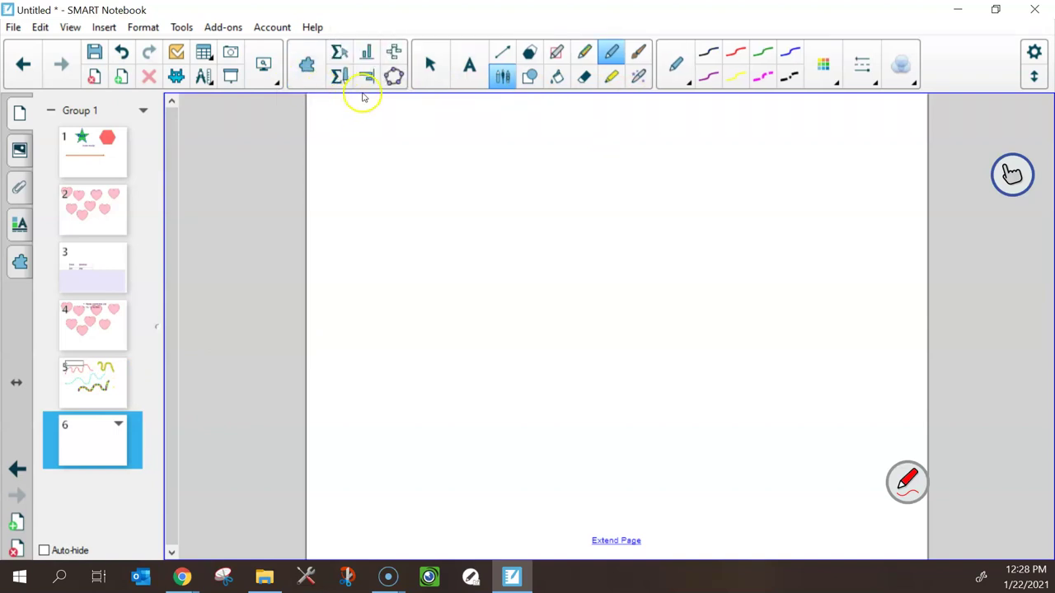
# Insert a stacked 2/3 fraction at the top left of page 6 using the equation editor
pyautogui.click(339, 55)
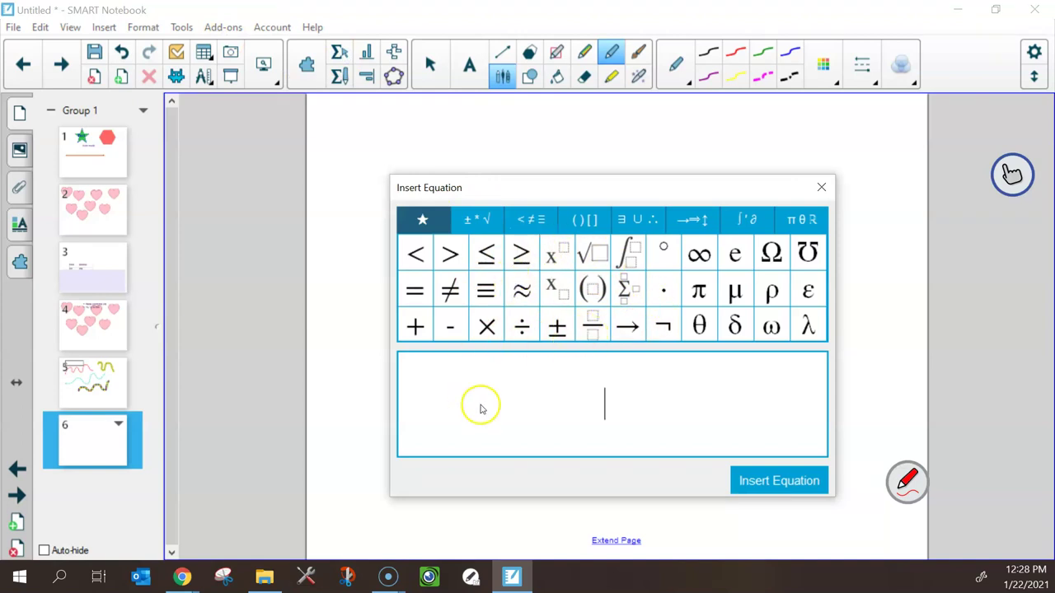
pyautogui.click(593, 325)
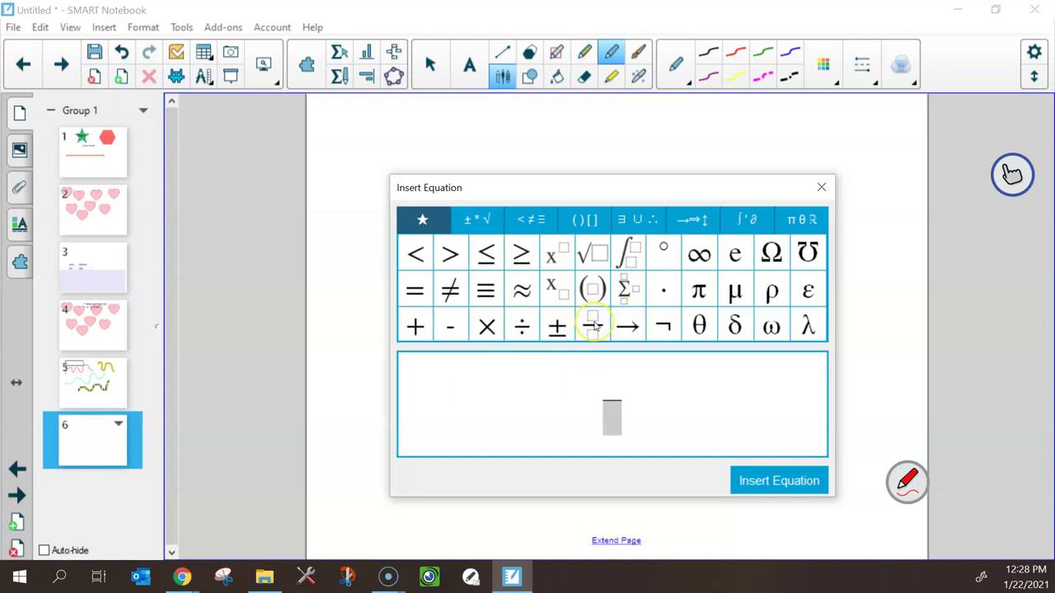
pyautogui.write('2')
pyautogui.press('Down')
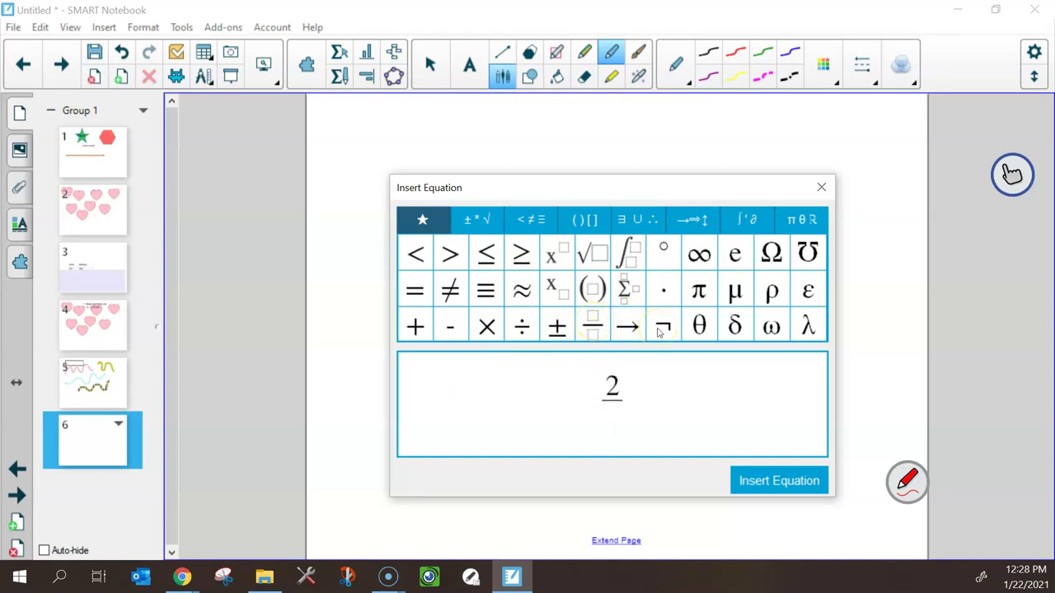
pyautogui.click(772, 482)
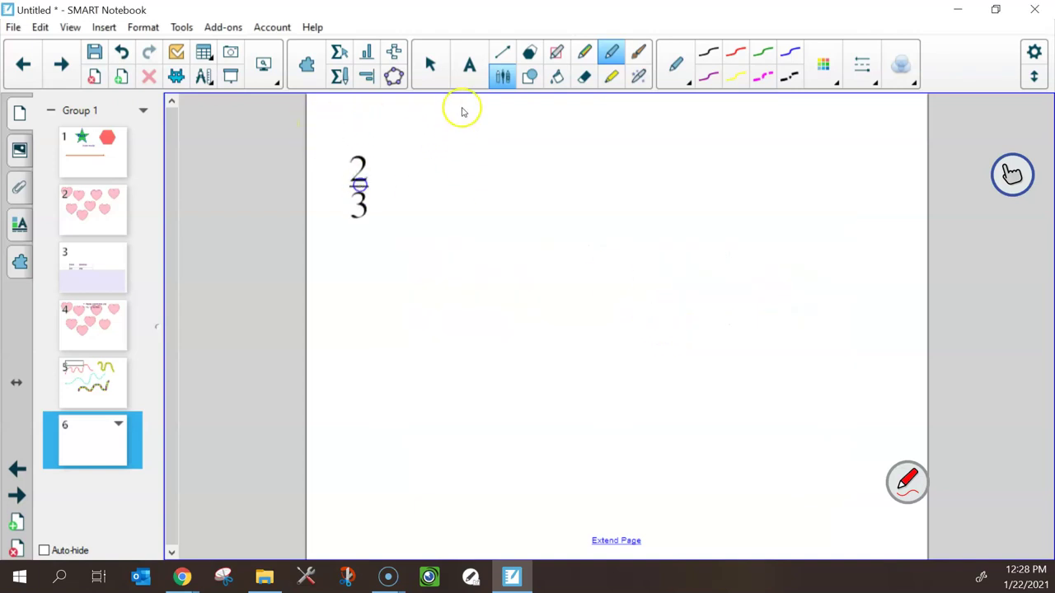
# Try the Text tool's alignment and bulleted-list formatting options on an empty text box
pyautogui.click(466, 67)
pyautogui.click(551, 198)
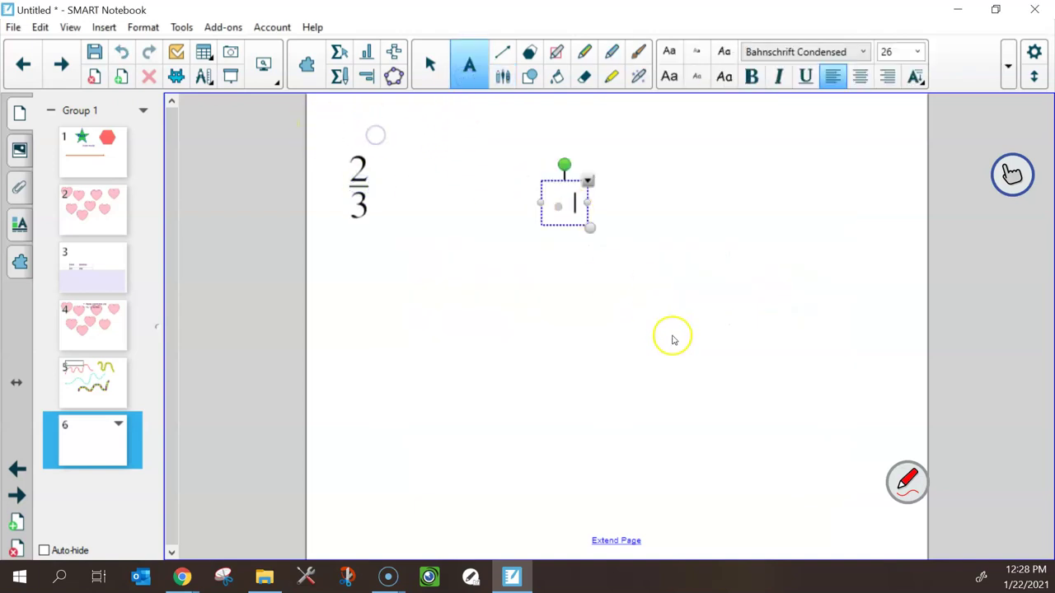
pyautogui.click(831, 77)
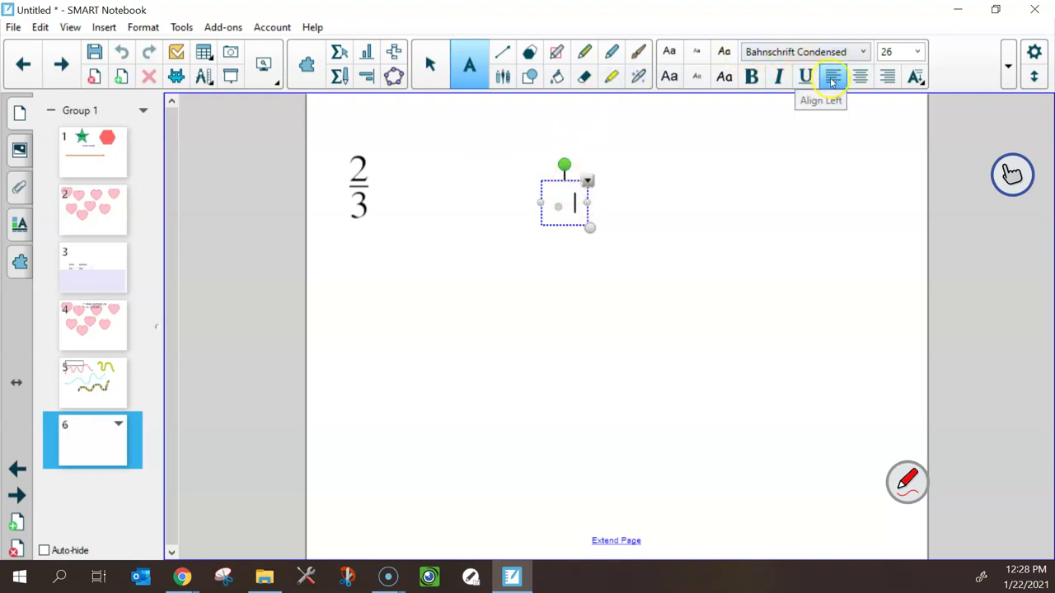
pyautogui.click(707, 205)
pyautogui.click(479, 62)
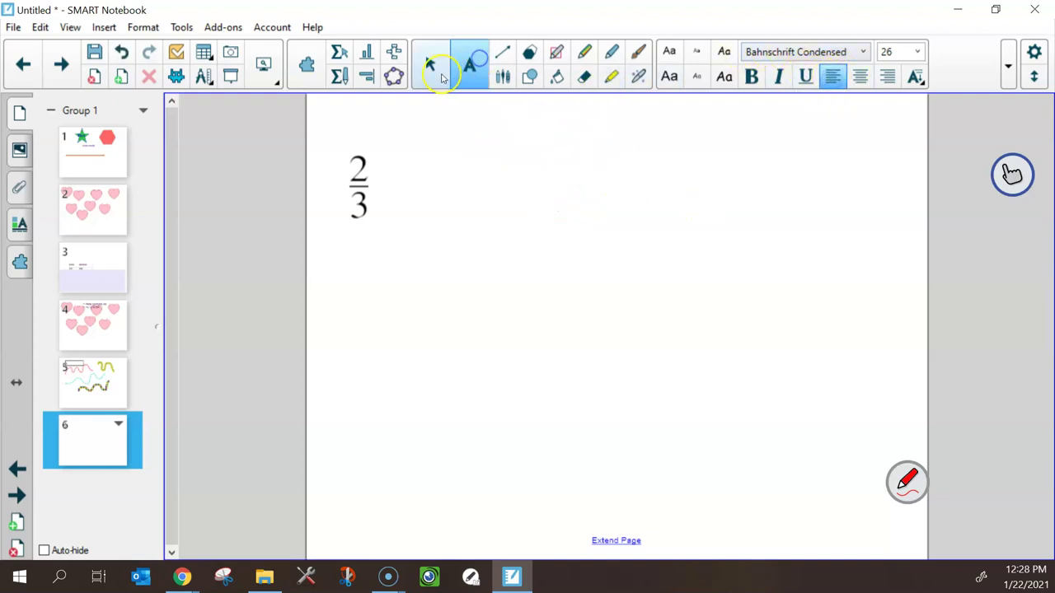
pyautogui.click(429, 64)
pyautogui.click(470, 65)
pyautogui.click(835, 76)
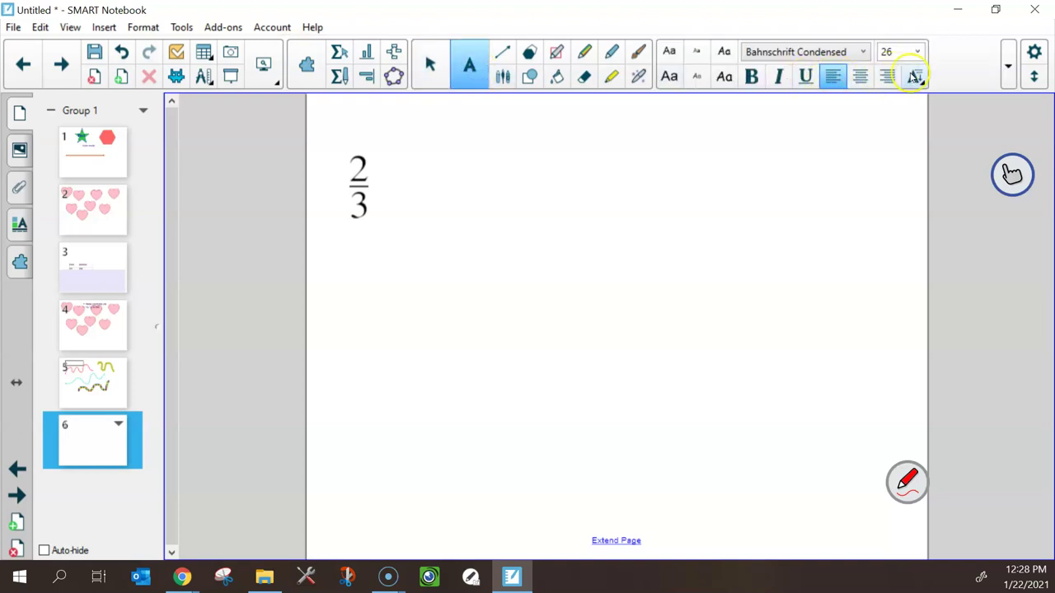
pyautogui.click(833, 78)
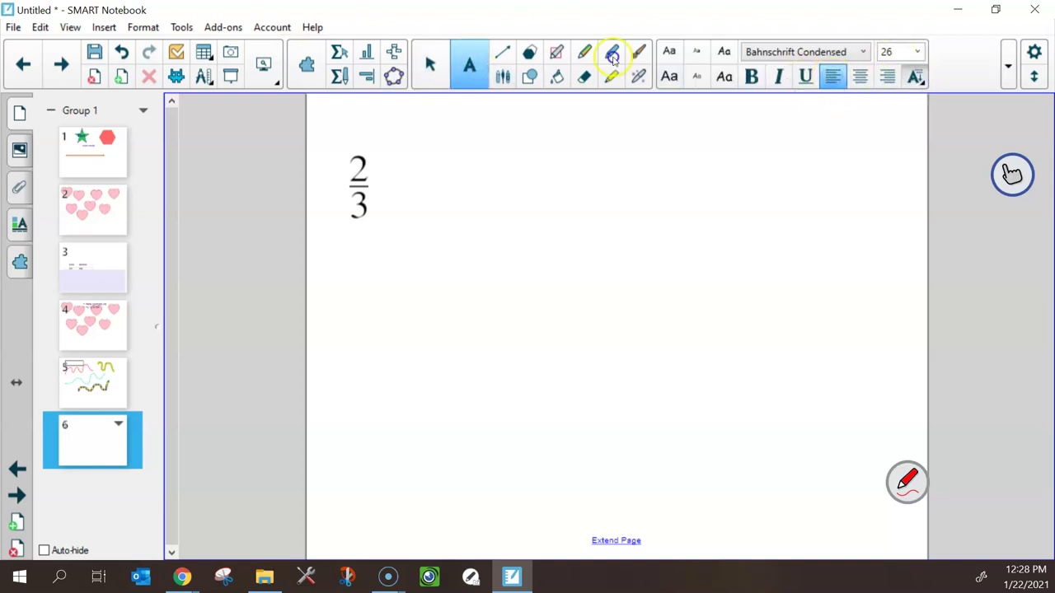
pyautogui.click(915, 77)
pyautogui.click(830, 147)
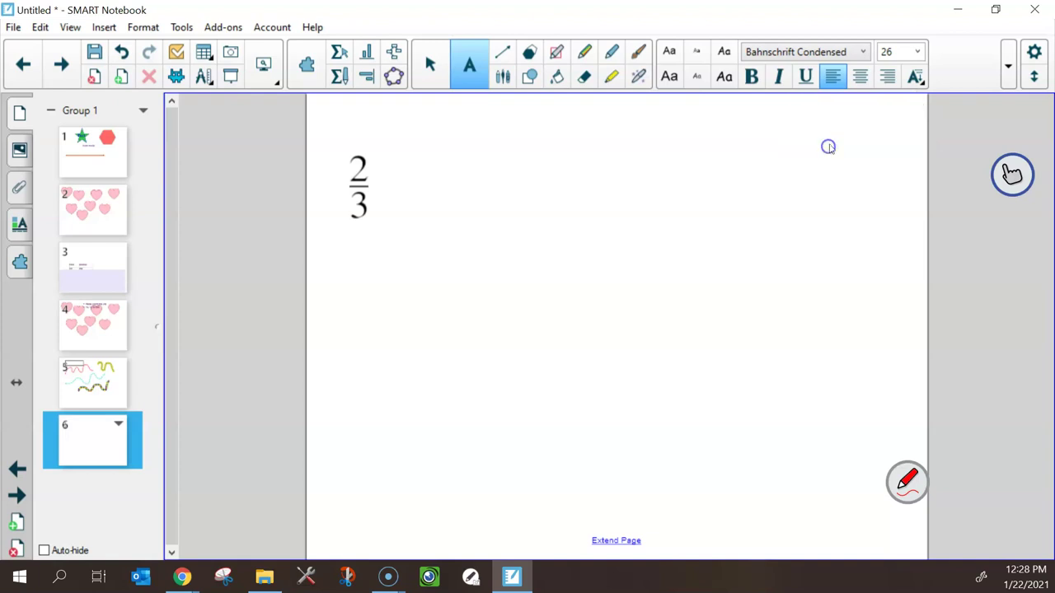
pyautogui.click(915, 77)
pyautogui.click(915, 118)
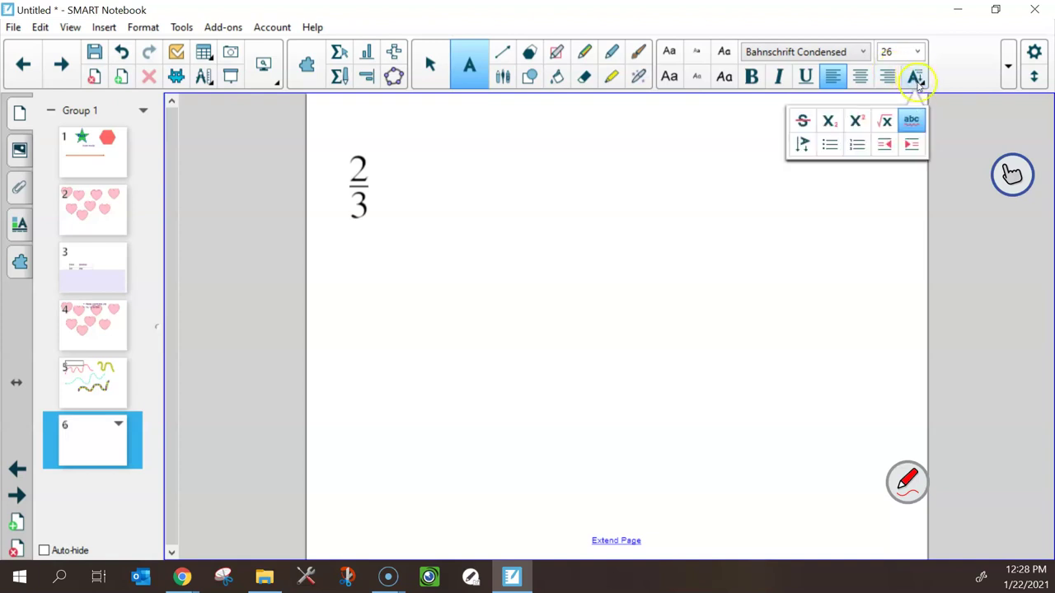
# Type '2/3' in Arial in a text box beside the stacked fraction
pyautogui.click(849, 51)
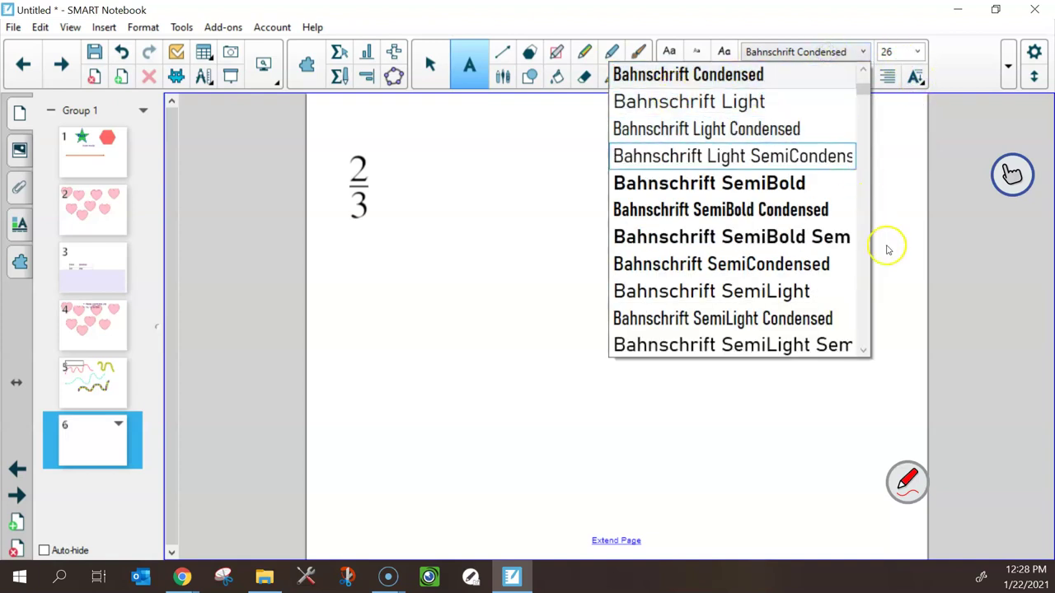
pyautogui.scroll(3, 824, 182)
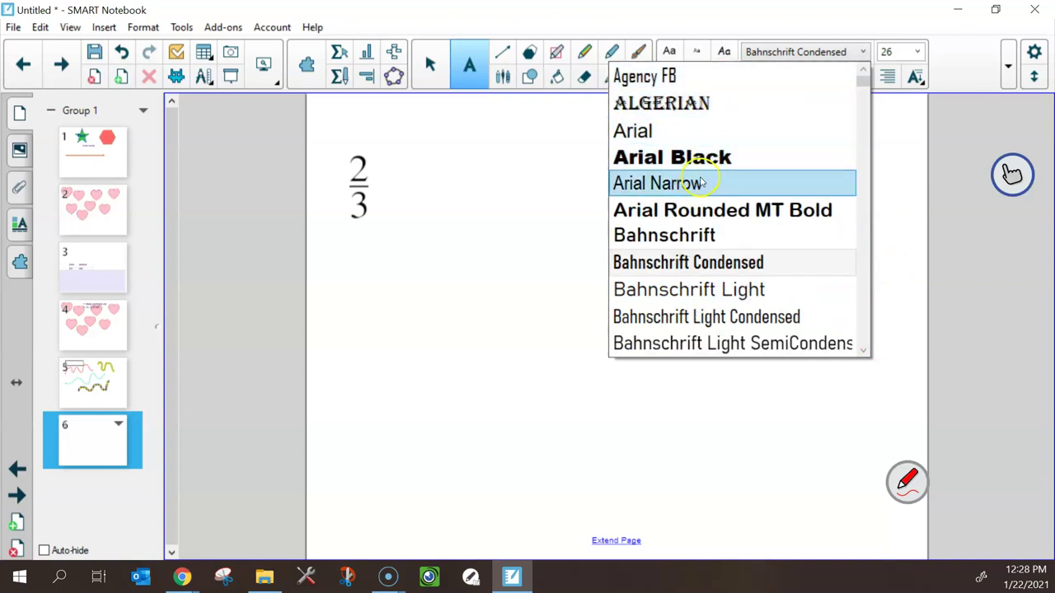
pyautogui.click(653, 134)
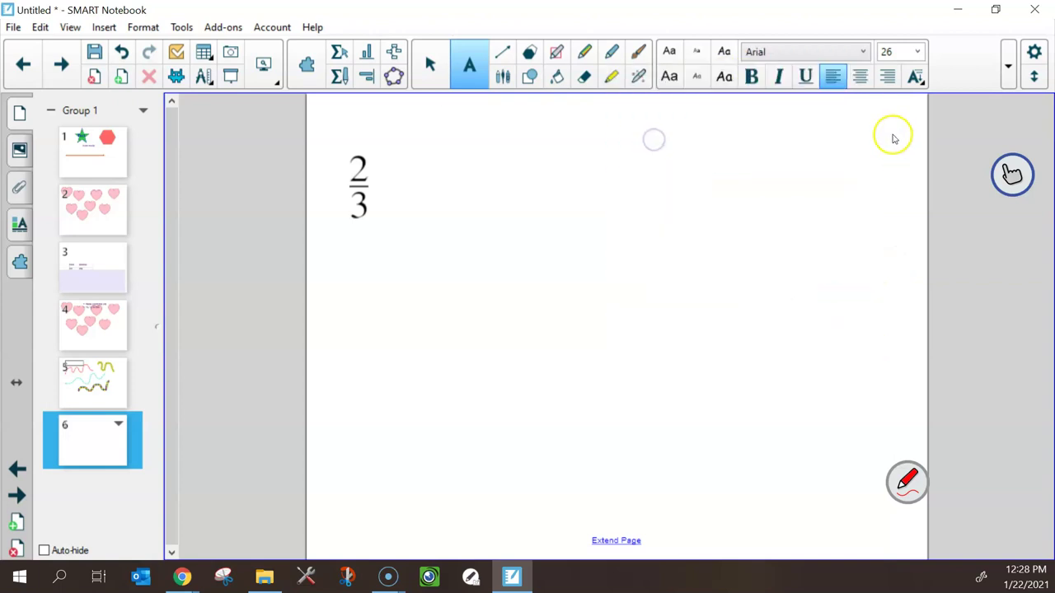
pyautogui.click(580, 171)
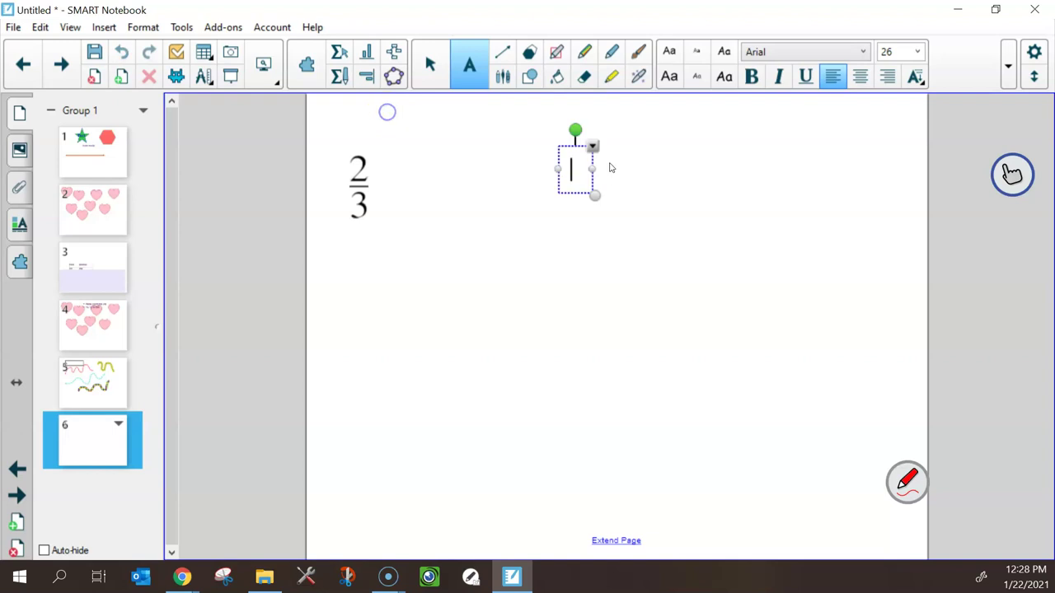
pyautogui.write('2/3')
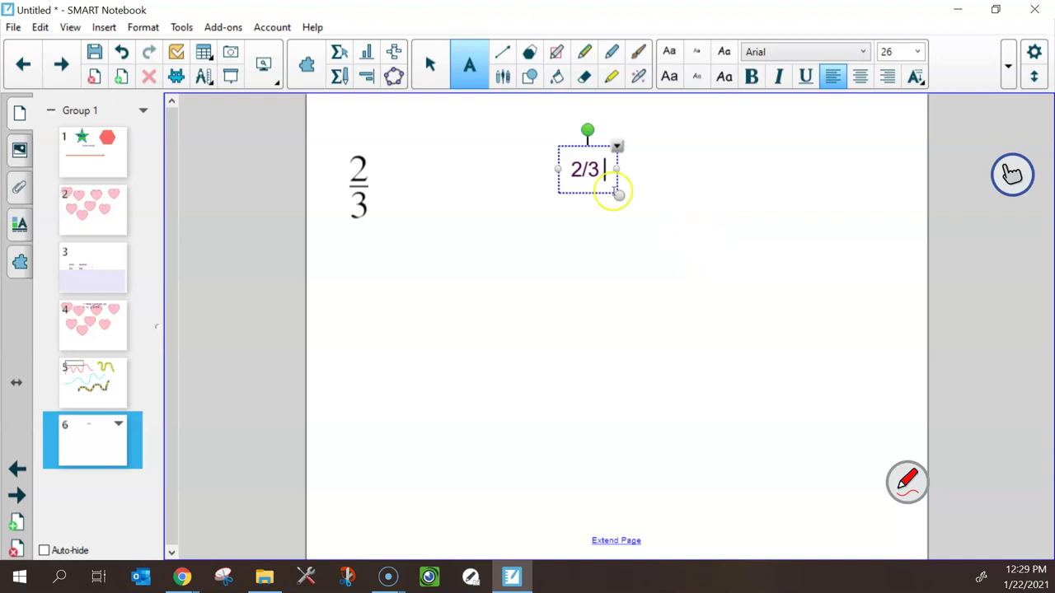
# Browse the equation editor's calculus, arrow, logic and bracket symbol tabs
pyautogui.click(337, 52)
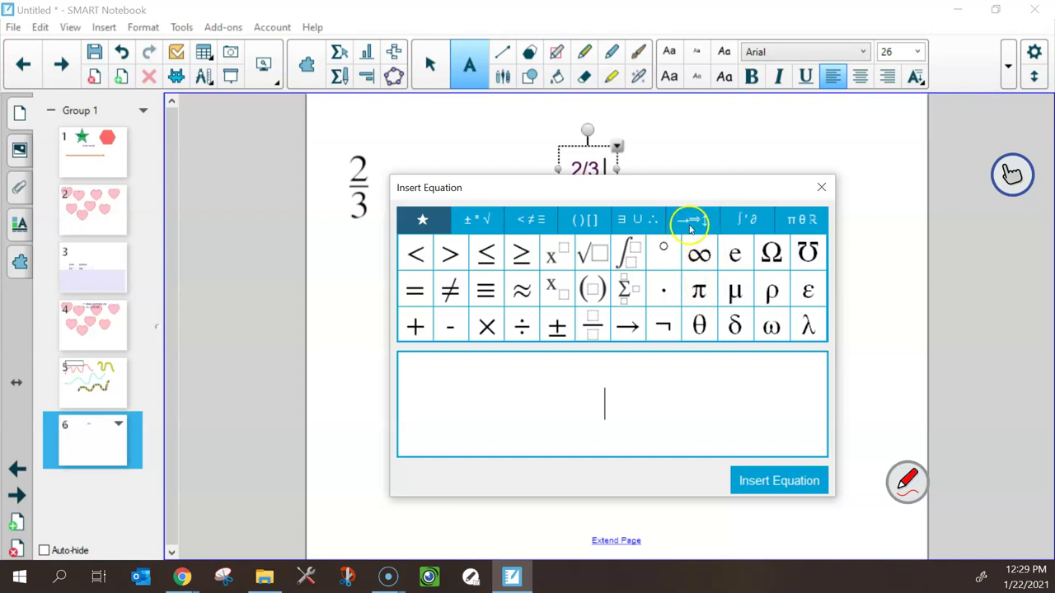
pyautogui.click(740, 222)
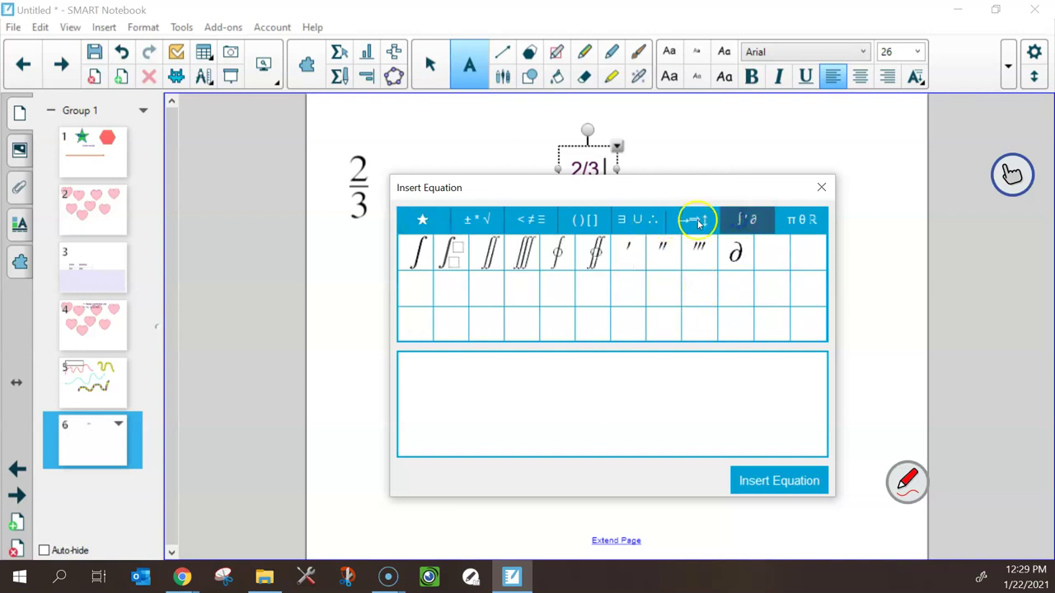
pyautogui.click(697, 220)
pyautogui.click(615, 221)
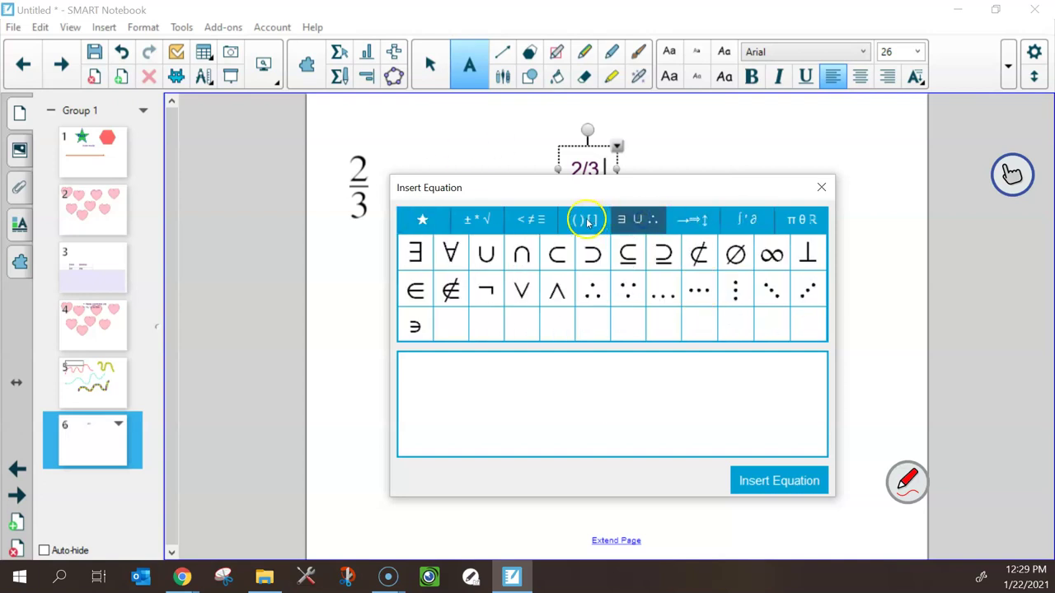
pyautogui.click(588, 222)
pyautogui.click(424, 219)
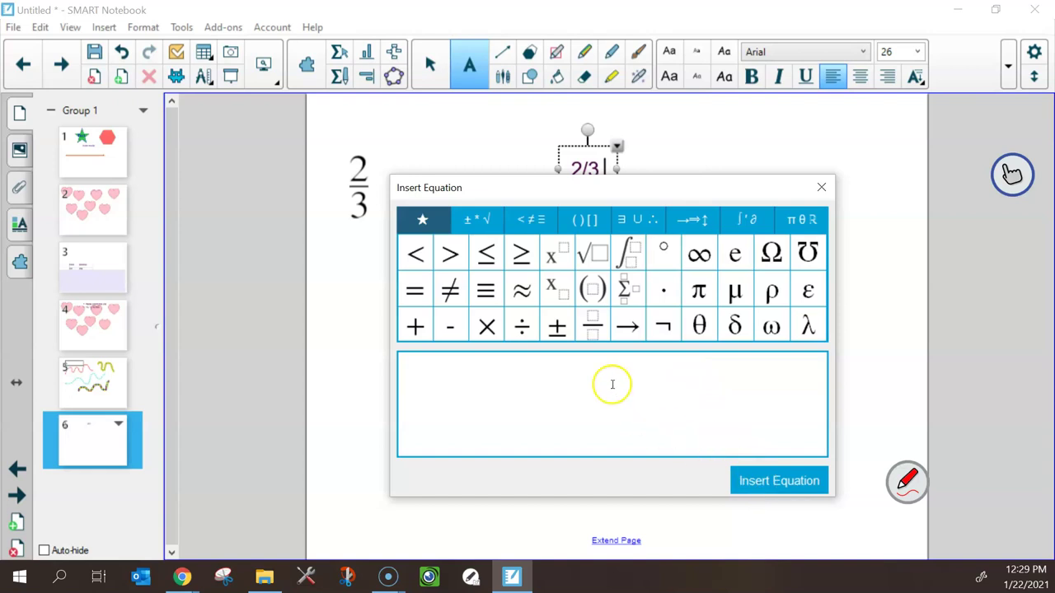
# Build and insert the equation 2/3 = x/6 on page 6
pyautogui.click(594, 329)
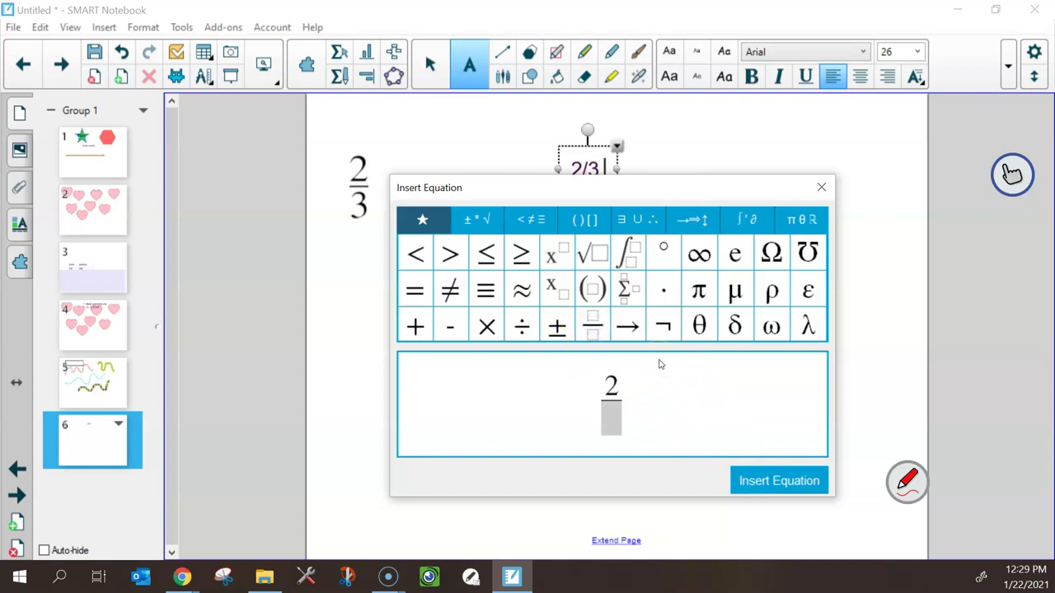
pyautogui.press('Down')
pyautogui.write('3')
pyautogui.press('Right')
pyautogui.write('=')
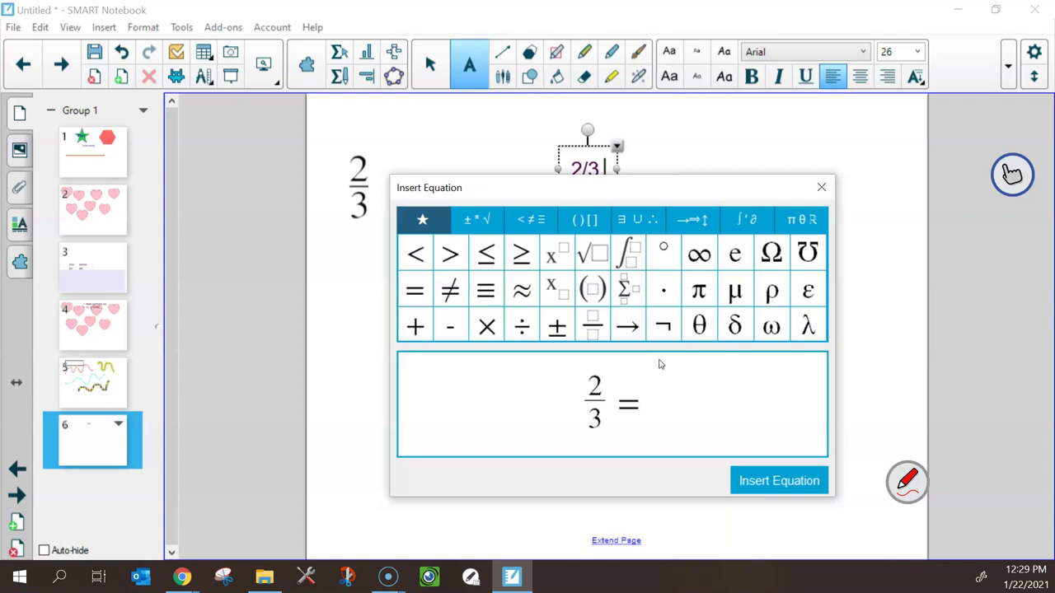
pyautogui.write('x/')
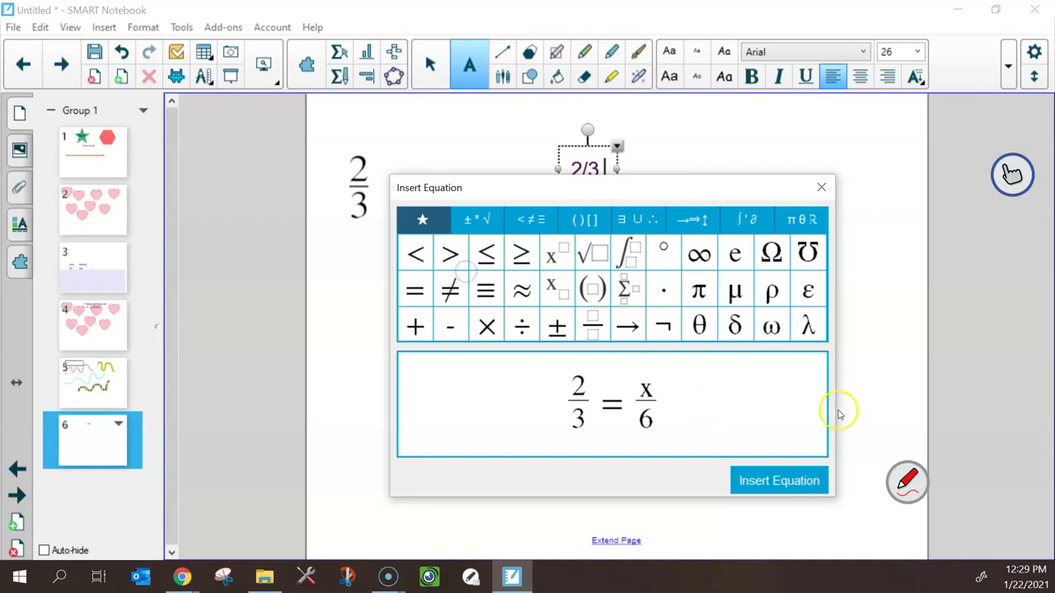
pyautogui.write('6')
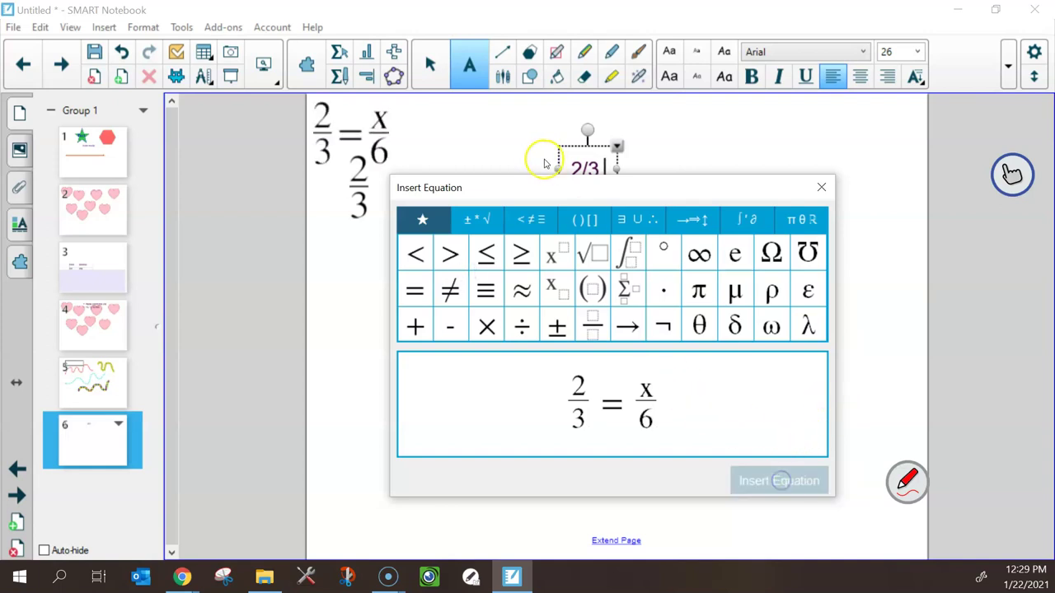
pyautogui.click(779, 481)
# Move the 2/3 = x/6 equation next to the stacked fraction and open the Capture toolbar
pyautogui.click(430, 64)
pyautogui.moveTo(376, 122); pyautogui.dragTo(612, 282)
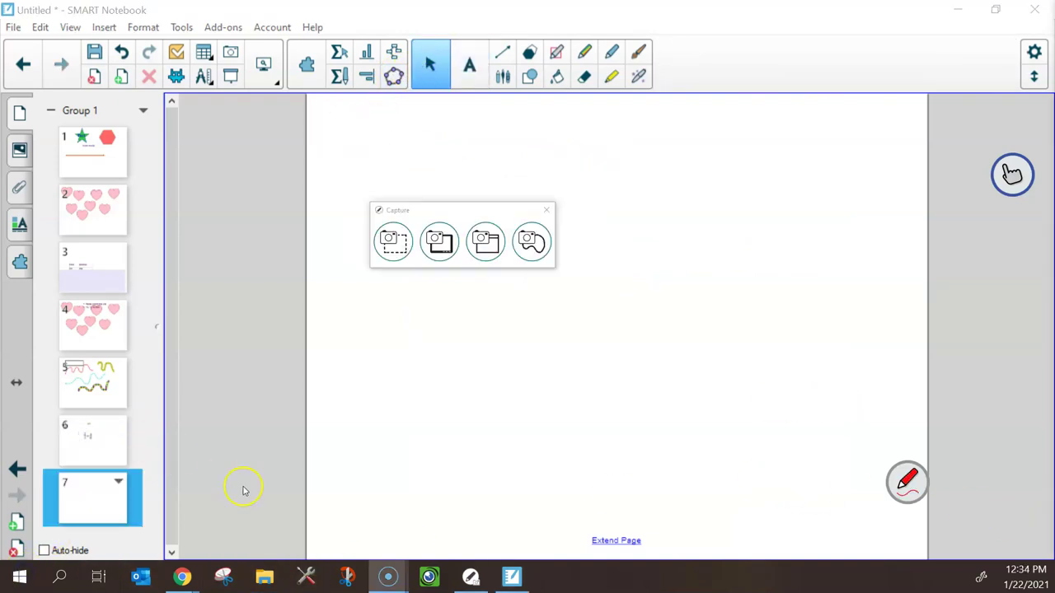
pyautogui.click(230, 54)
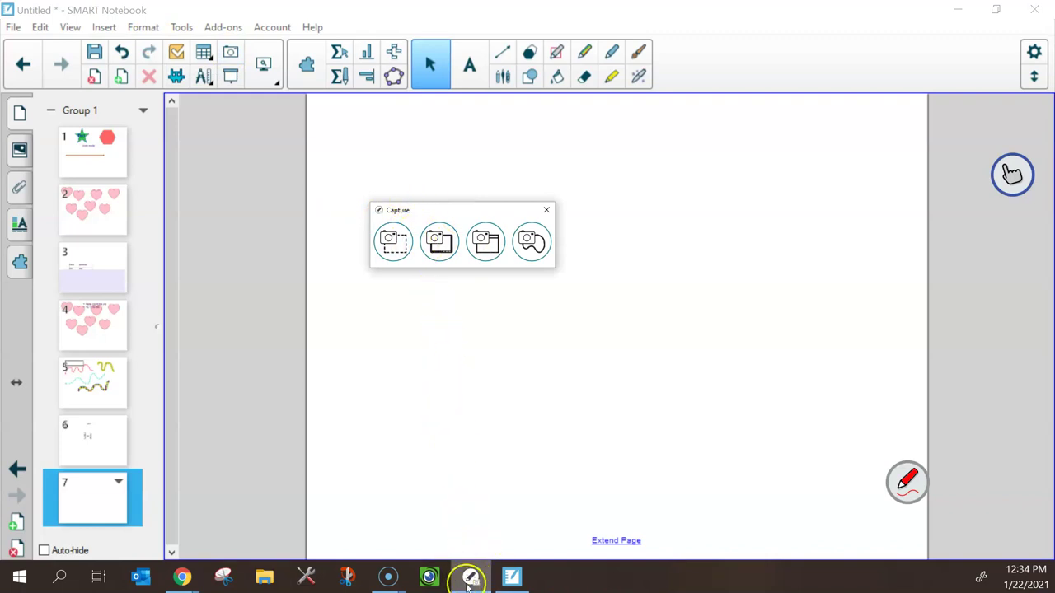
# Open the Windows Snipping Tool and Snip & Sketch, then close both
pyautogui.moveTo(470, 581)
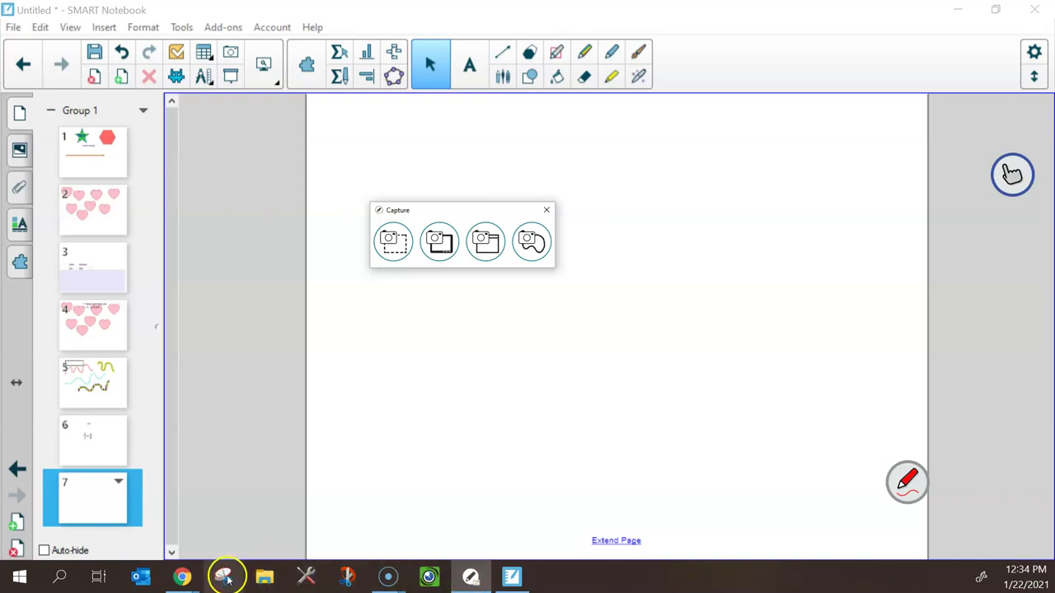
pyautogui.click(227, 580)
pyautogui.moveTo(528, 91); pyautogui.dragTo(219, 73)
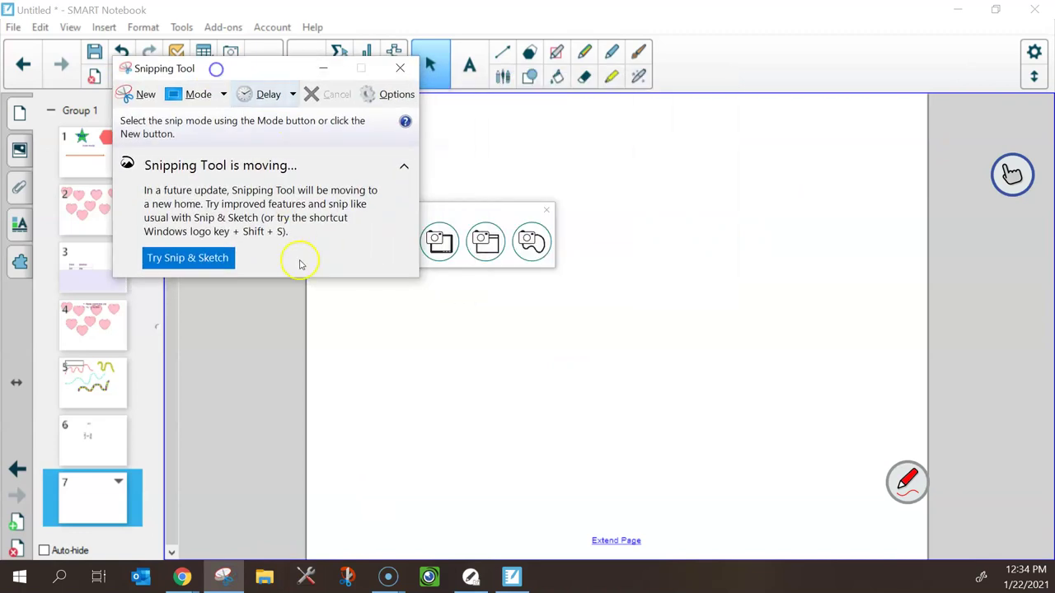
pyautogui.click(347, 578)
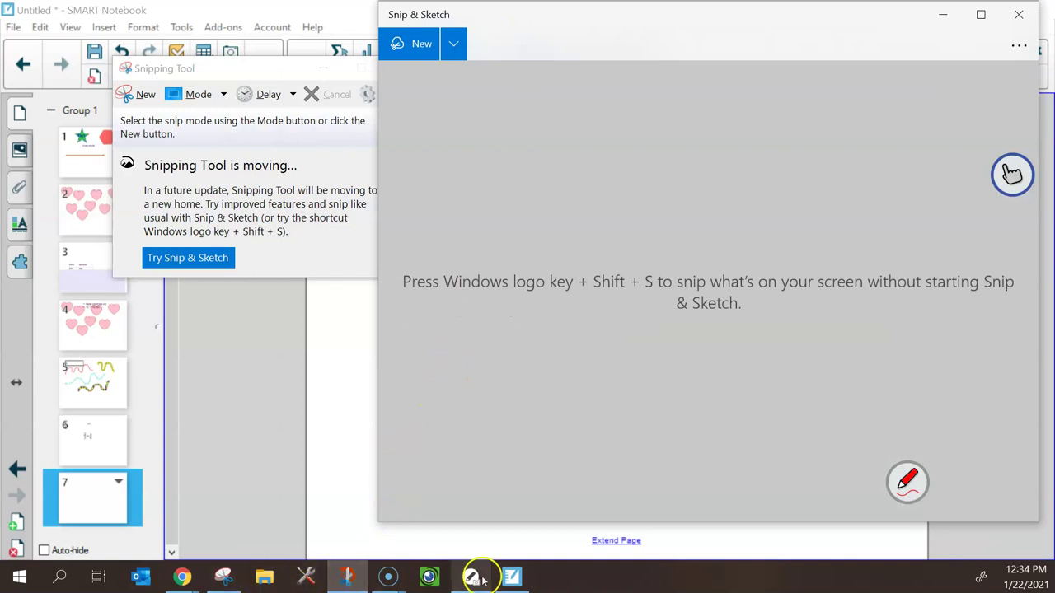
pyautogui.click(1018, 14)
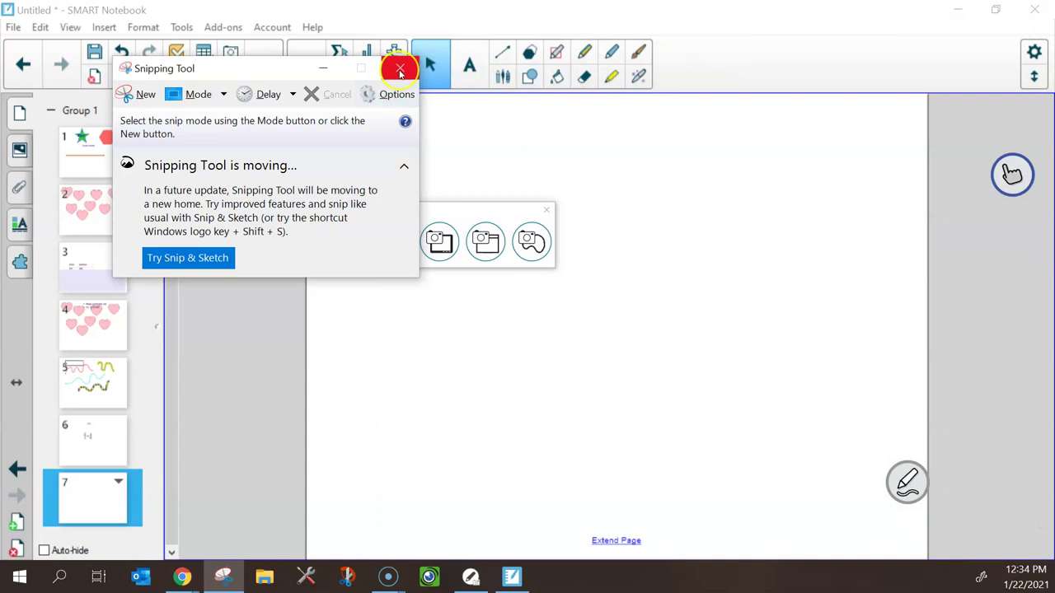
pyautogui.click(400, 70)
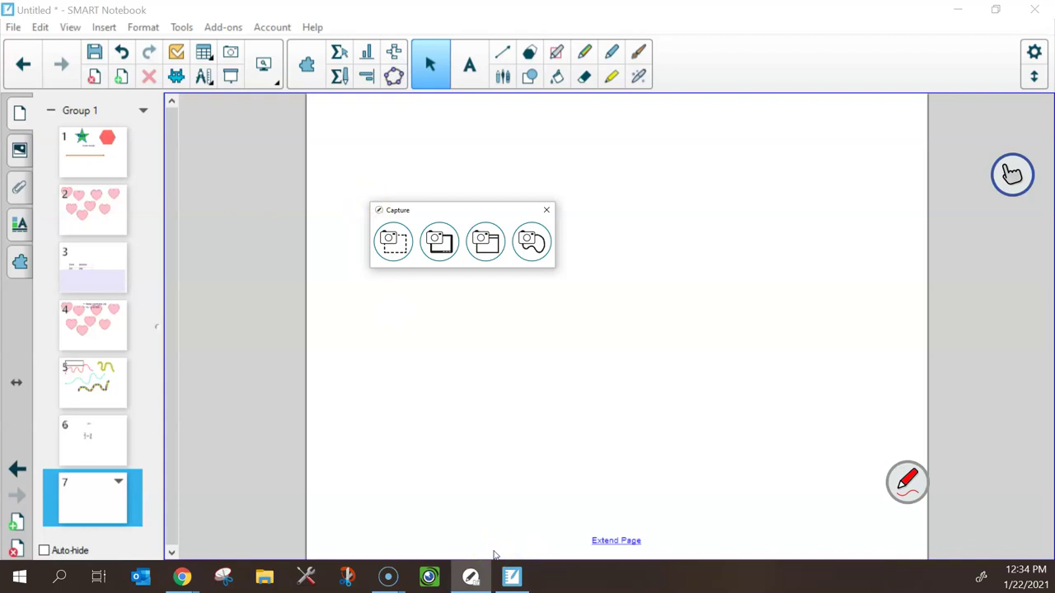
# Bring the SolveMe Mobiles Puzzle #2 browser window forward and restore the Capture toolbar
pyautogui.moveTo(182, 577)
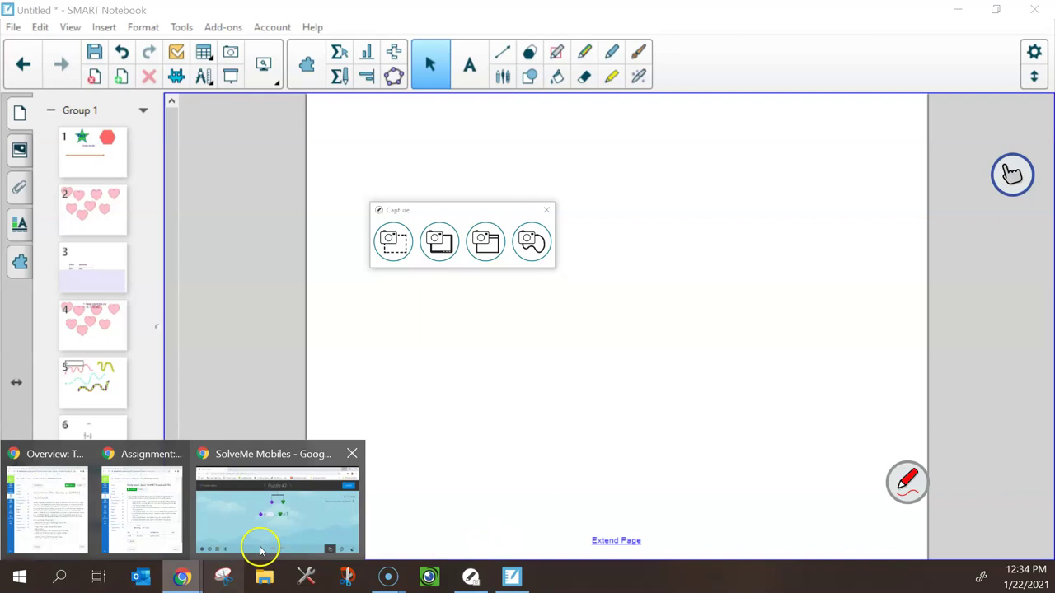
pyautogui.click(295, 519)
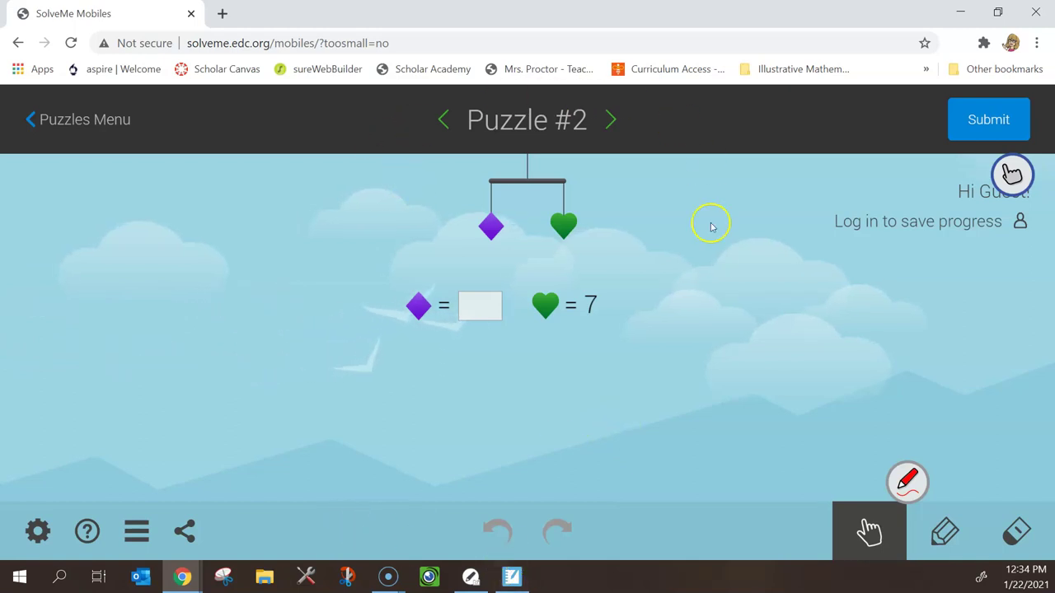
pyautogui.click(472, 580)
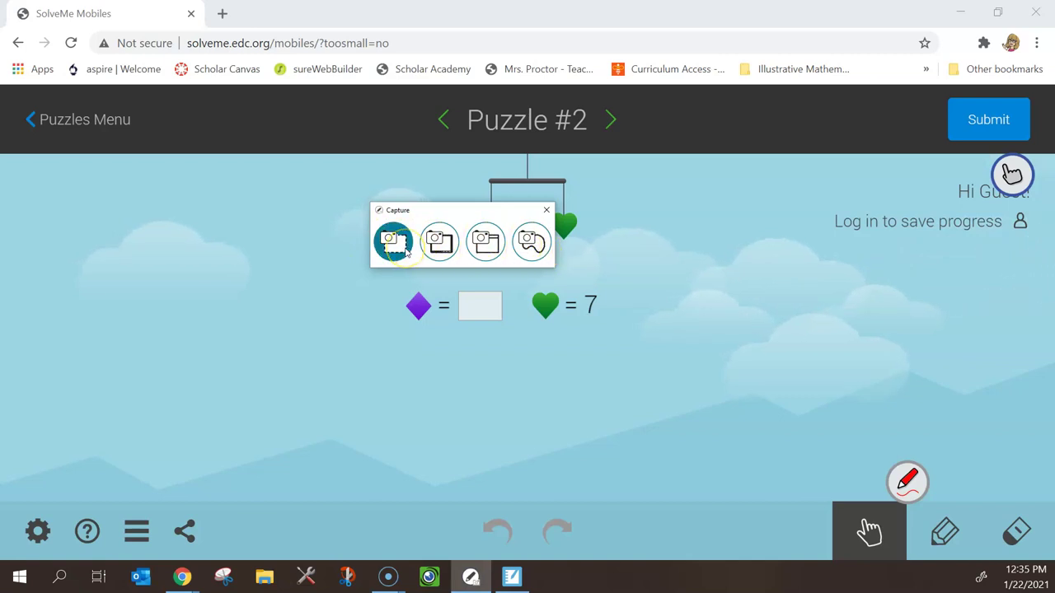
# Area-capture Puzzle #2 and send it to the current Notebook page
pyautogui.click(404, 250)
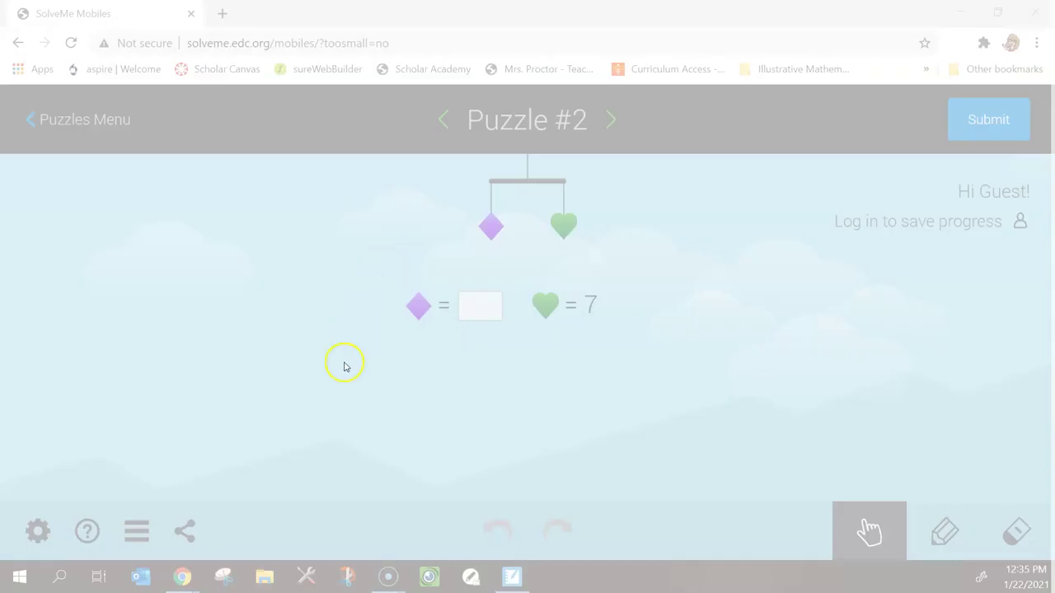
pyautogui.moveTo(341, 377); pyautogui.dragTo(704, 86)
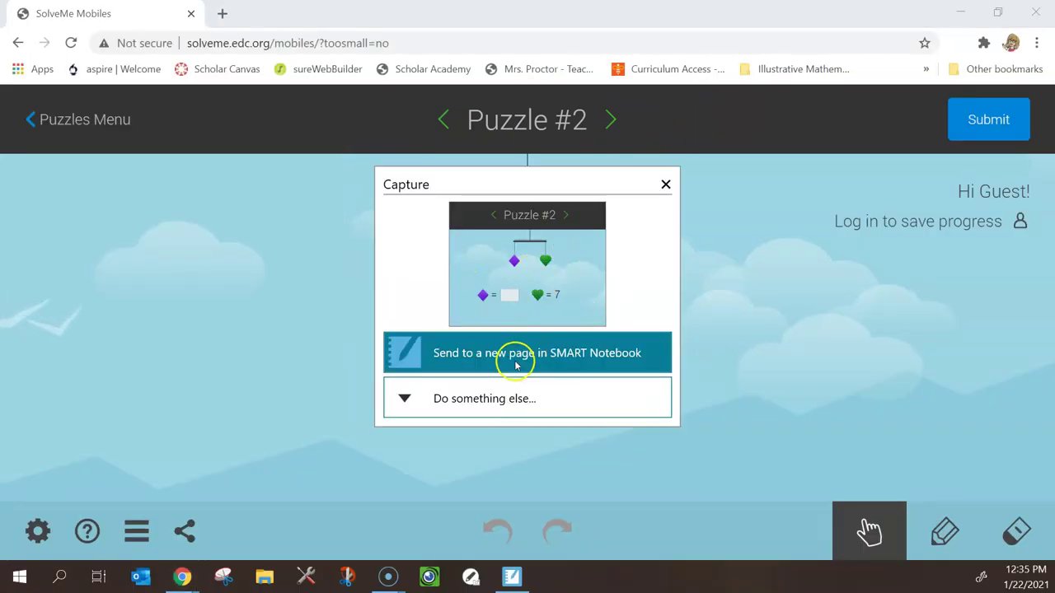
pyautogui.click(400, 405)
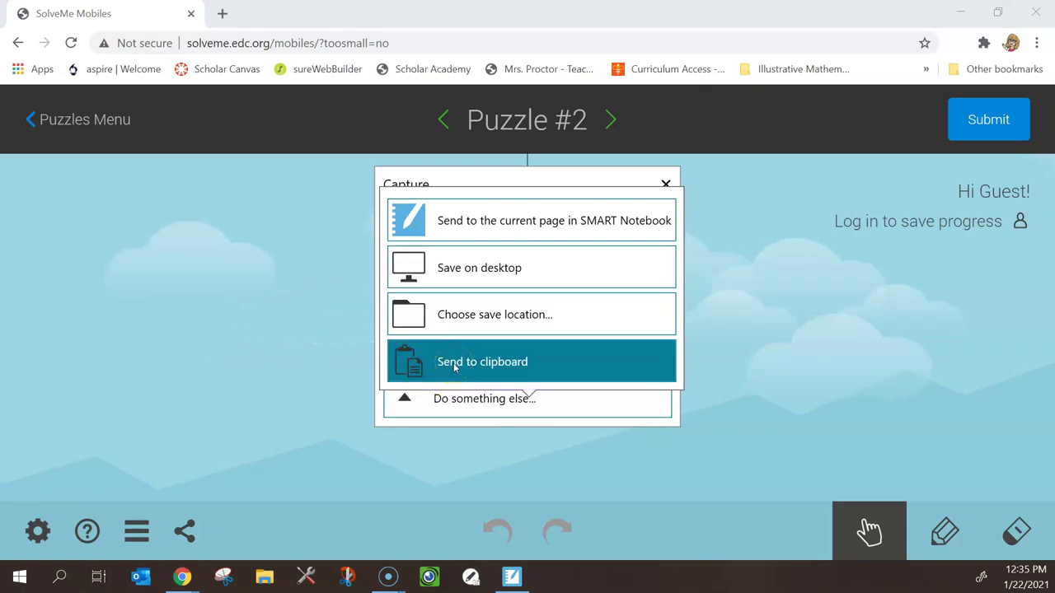
pyautogui.click(456, 284)
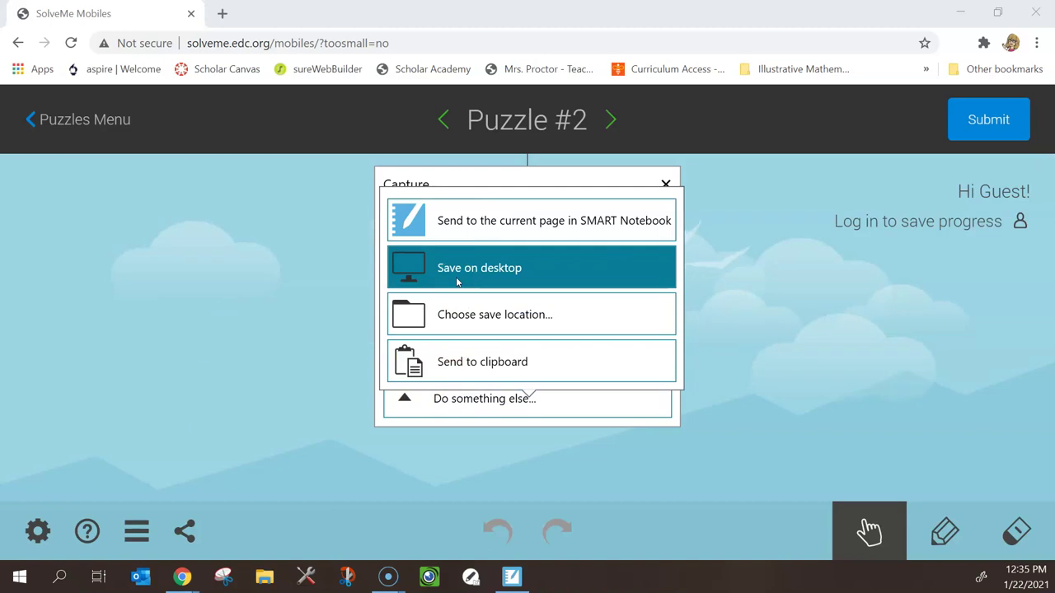
pyautogui.click(464, 307)
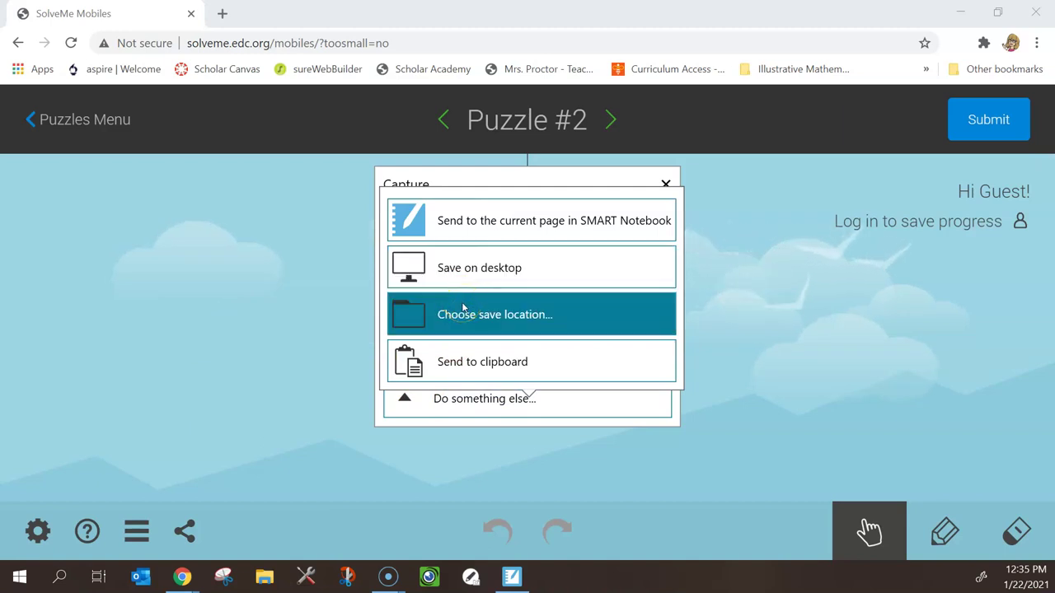
pyautogui.click(464, 301)
pyautogui.click(443, 222)
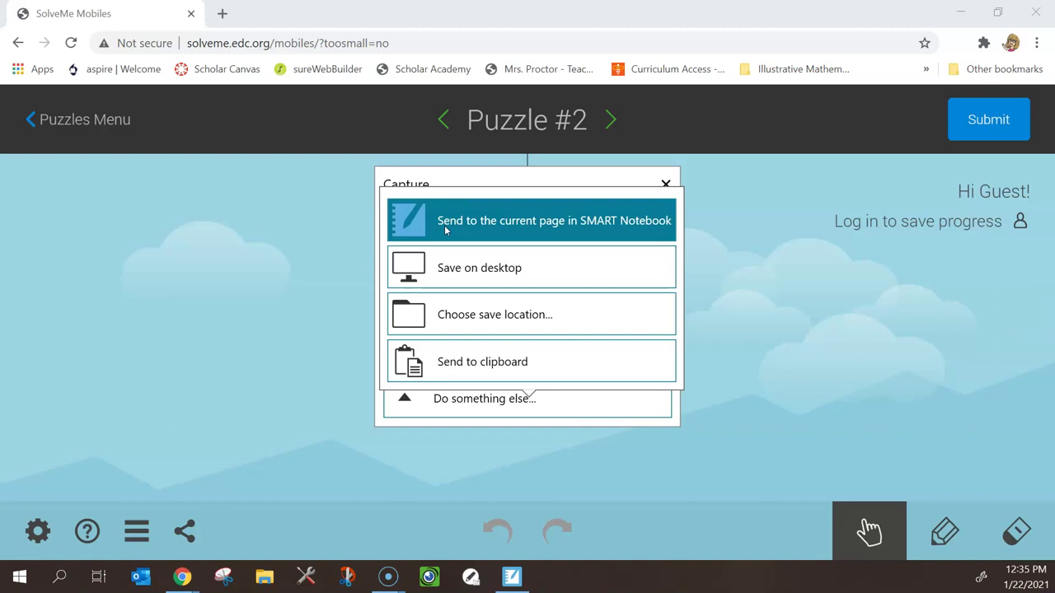
# Return to SMART Notebook and shrink the captured Puzzle #2 image
pyautogui.click(445, 231)
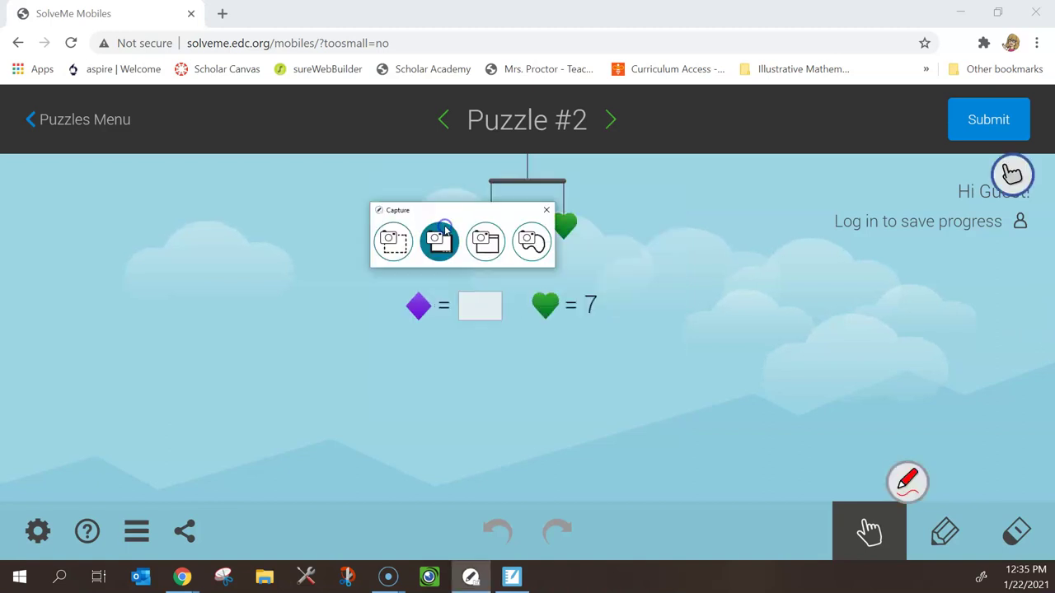
pyautogui.click(419, 314)
pyautogui.click(513, 577)
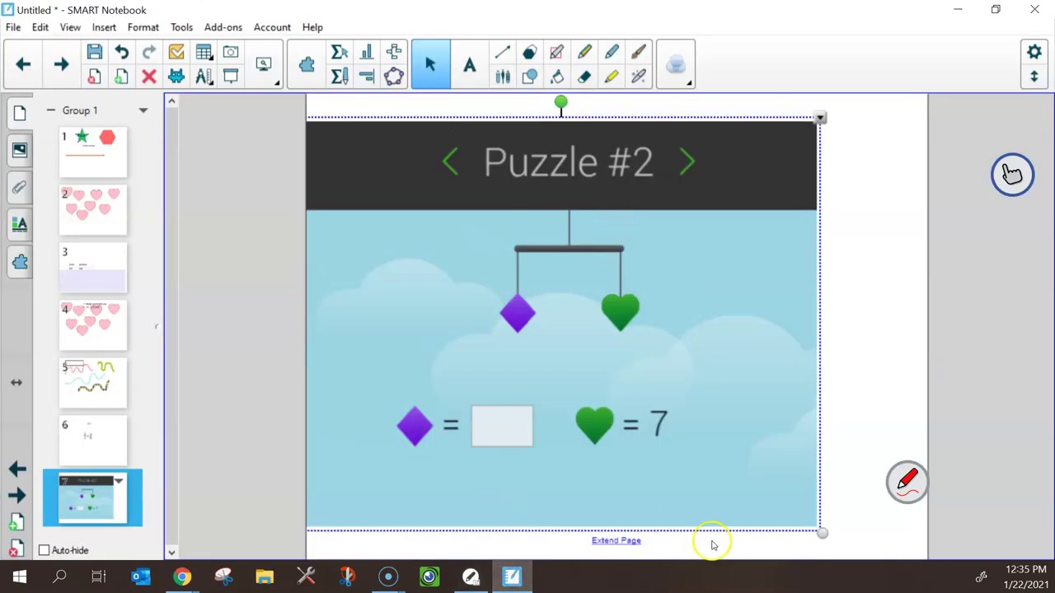
pyautogui.moveTo(822, 536); pyautogui.dragTo(719, 449)
# Move the Puzzle #2 image near the top of page 7, then open and close Insert
pyautogui.moveTo(584, 346); pyautogui.dragTo(697, 305)
pyautogui.click(650, 486)
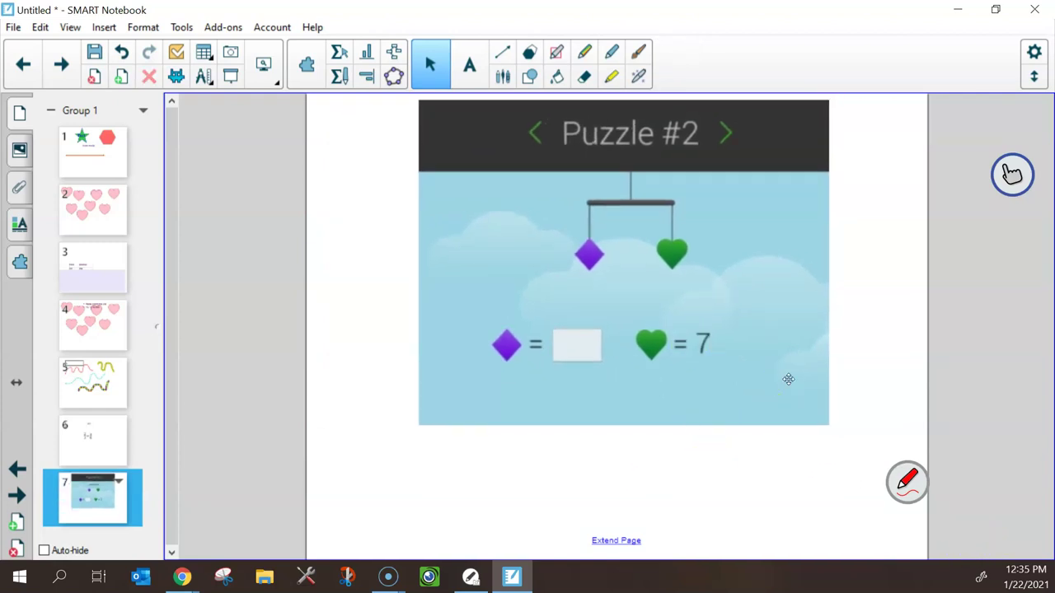
pyautogui.click(100, 31)
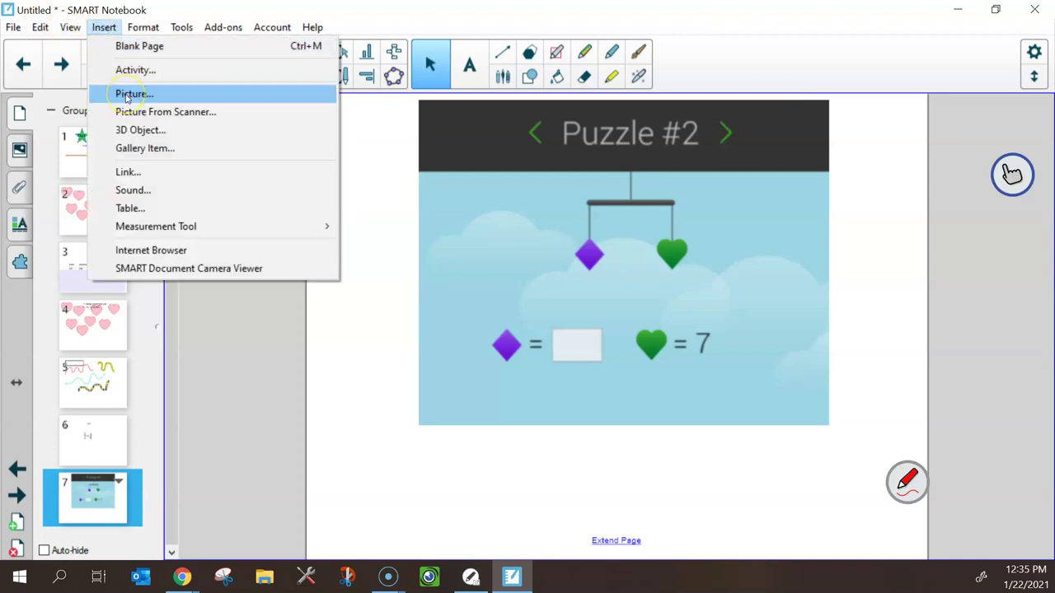
pyautogui.click(352, 363)
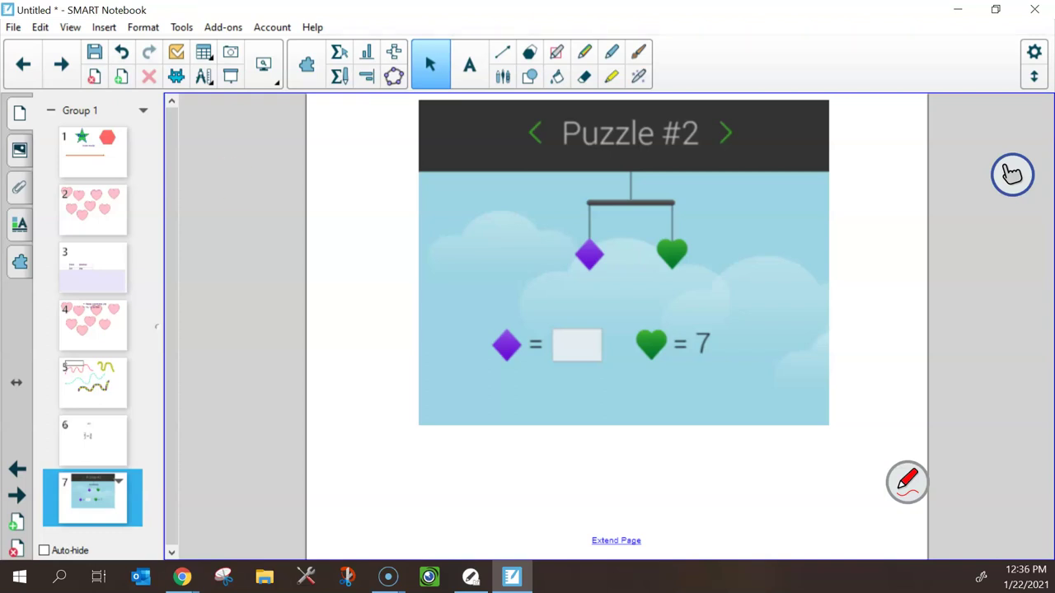
# Present the notebook full screen and page back to page 1
pyautogui.click(70, 27)
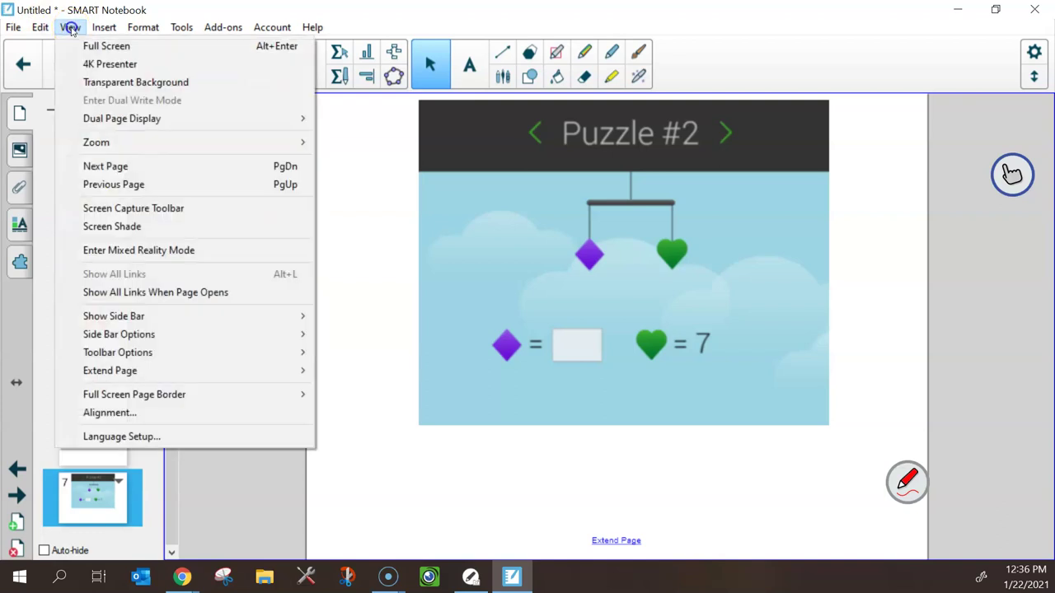
pyautogui.click(78, 43)
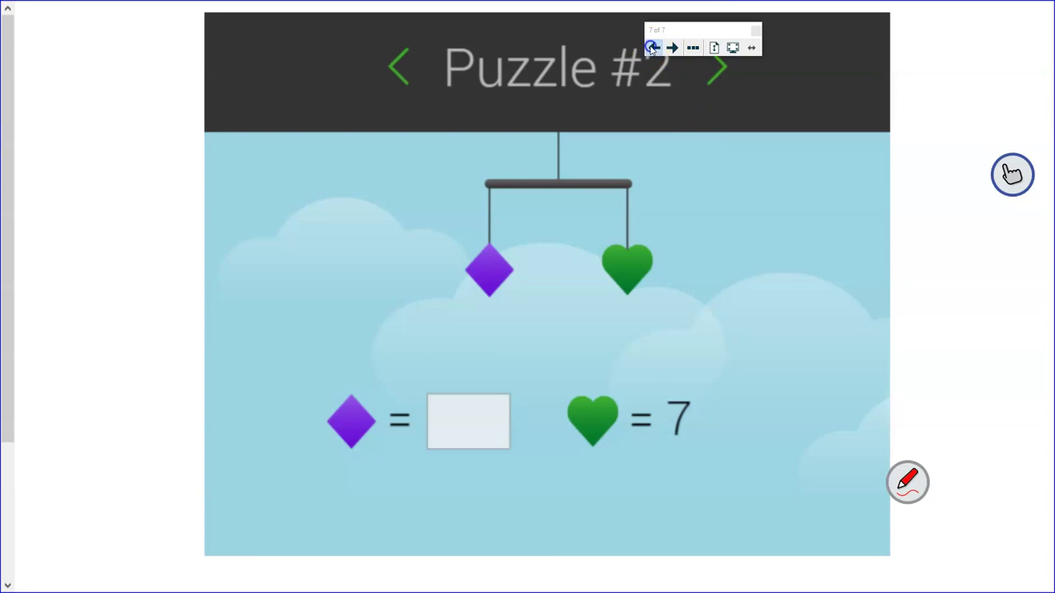
pyautogui.click(652, 47)
pyautogui.click(652, 48)
pyautogui.click(652, 47)
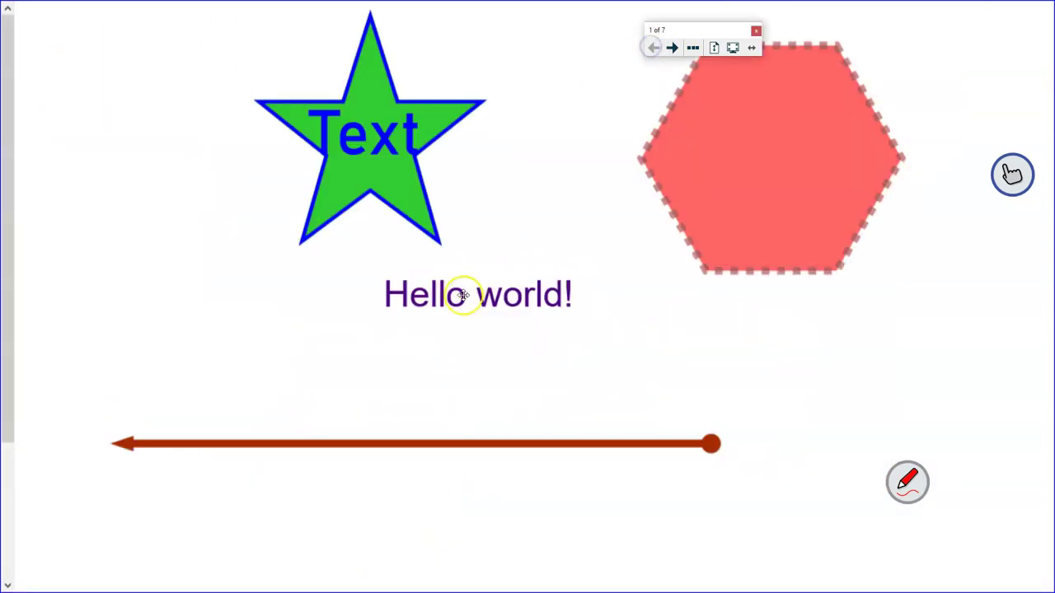
# Page forward to page 4, moving the floating tools aside and switching the pen to green ink
pyautogui.moveTo(662, 30); pyautogui.dragTo(911, 22)
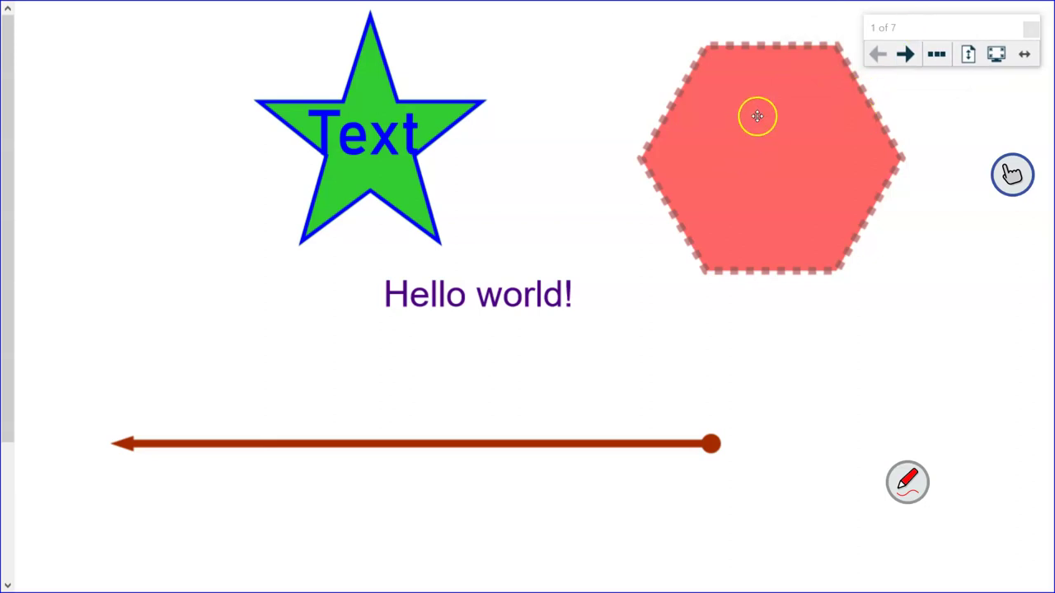
pyautogui.click(905, 54)
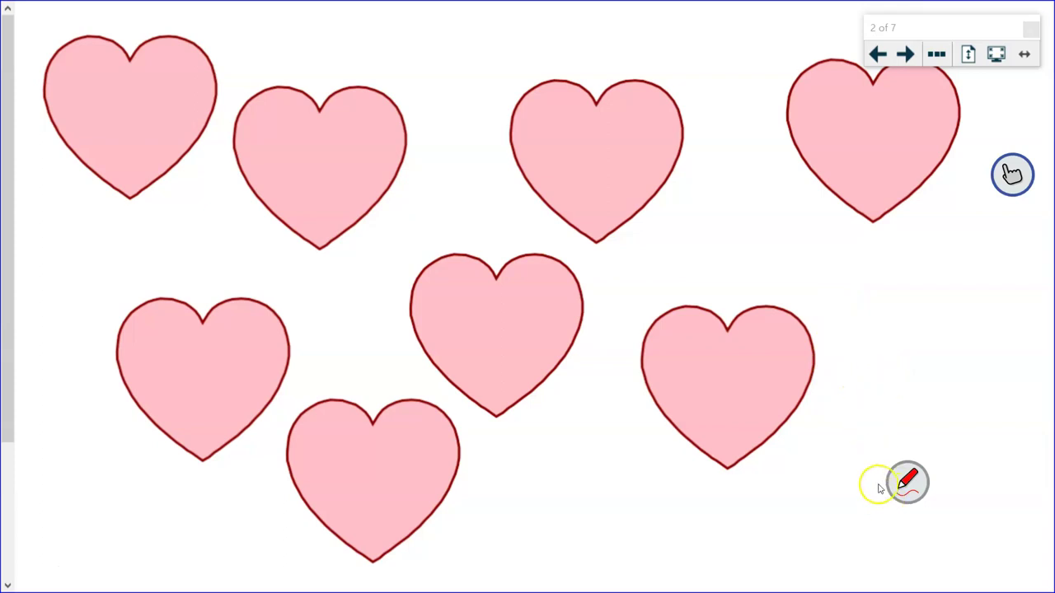
pyautogui.moveTo(907, 482); pyautogui.dragTo(923, 427)
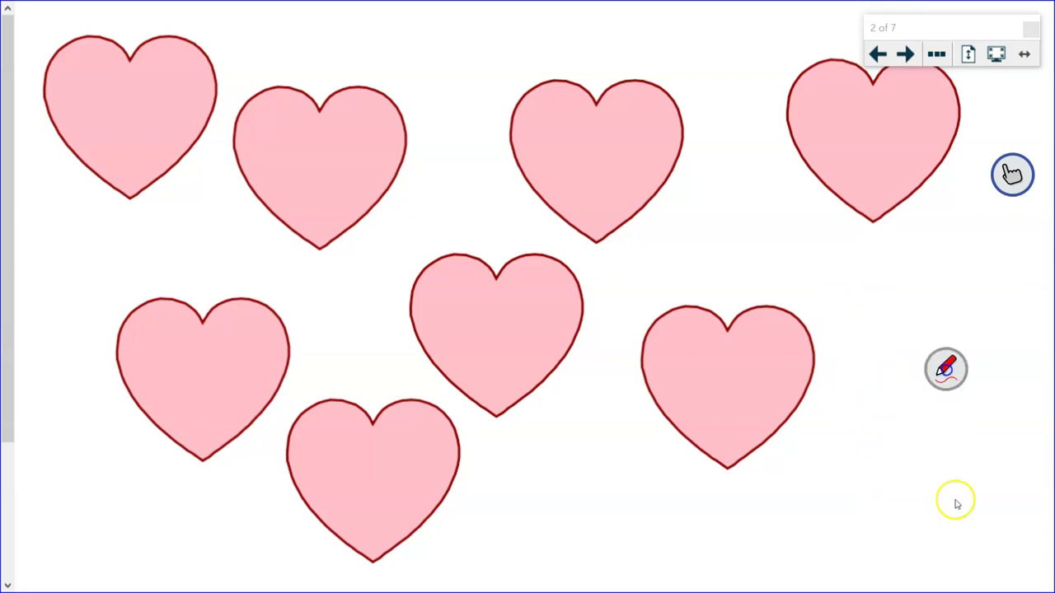
pyautogui.click(945, 369)
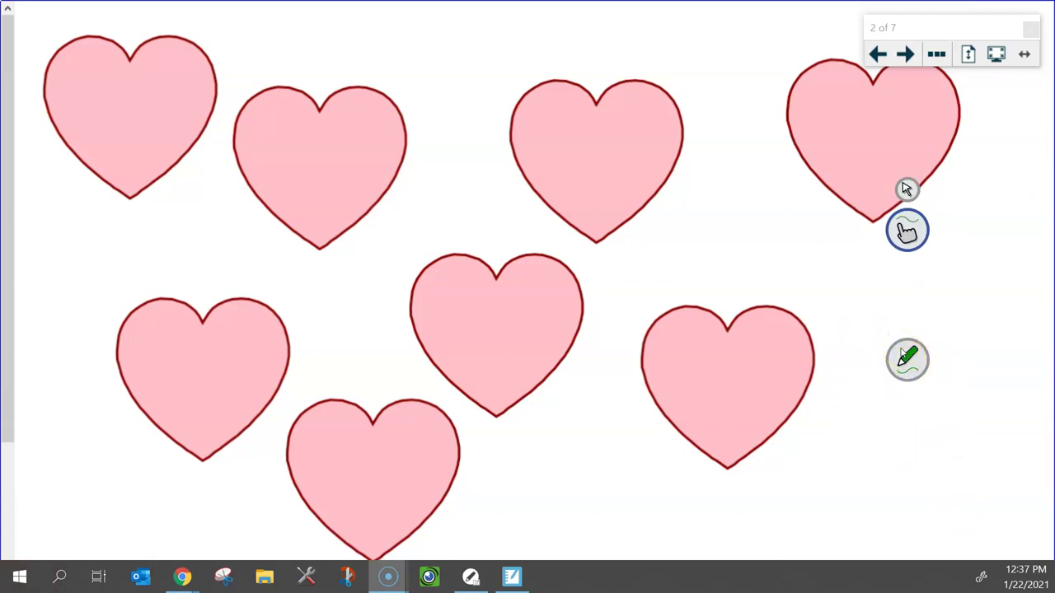
pyautogui.click(906, 353)
pyautogui.click(905, 54)
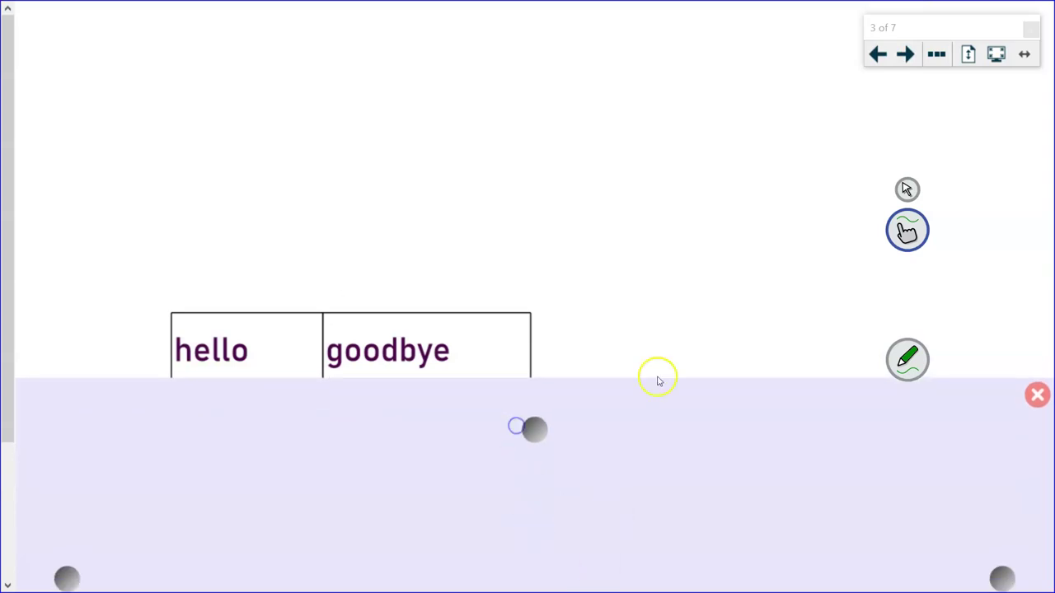
pyautogui.click(905, 54)
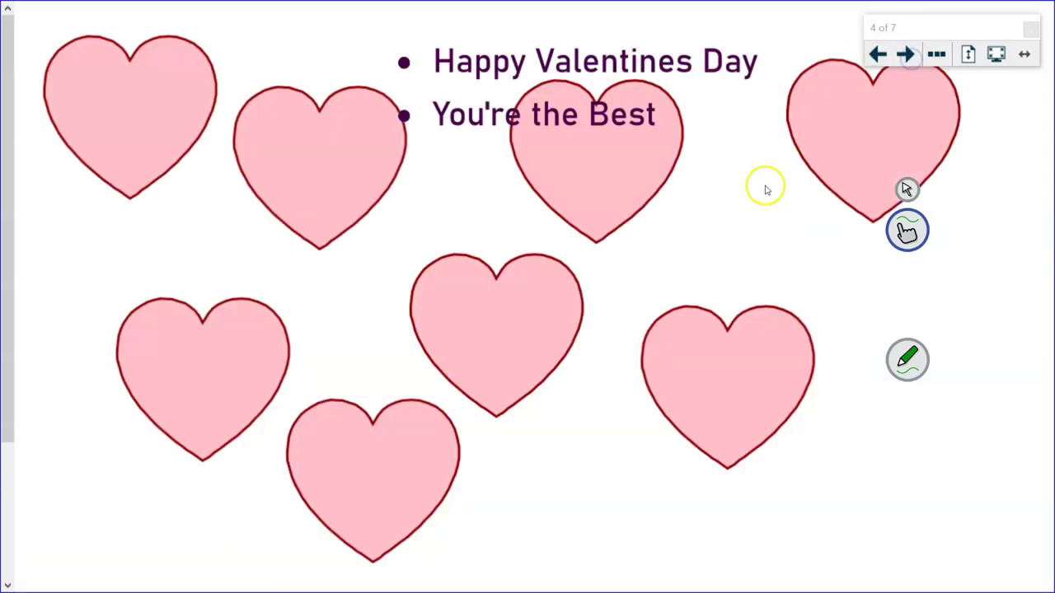
# Toggle page 4 between Entire Page and Page Width, ending on Entire Page
pyautogui.click(969, 55)
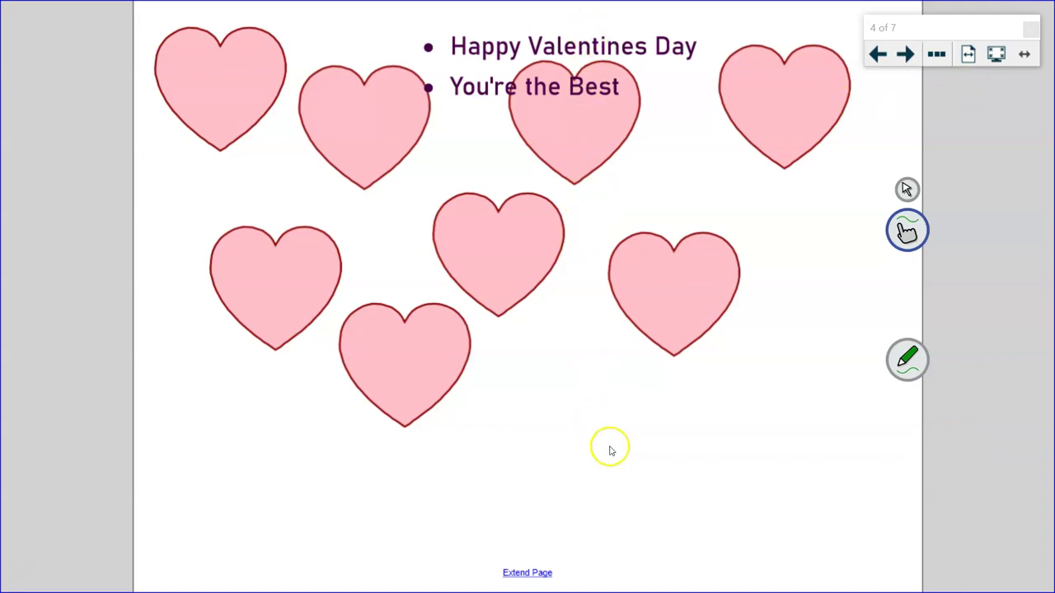
pyautogui.click(968, 55)
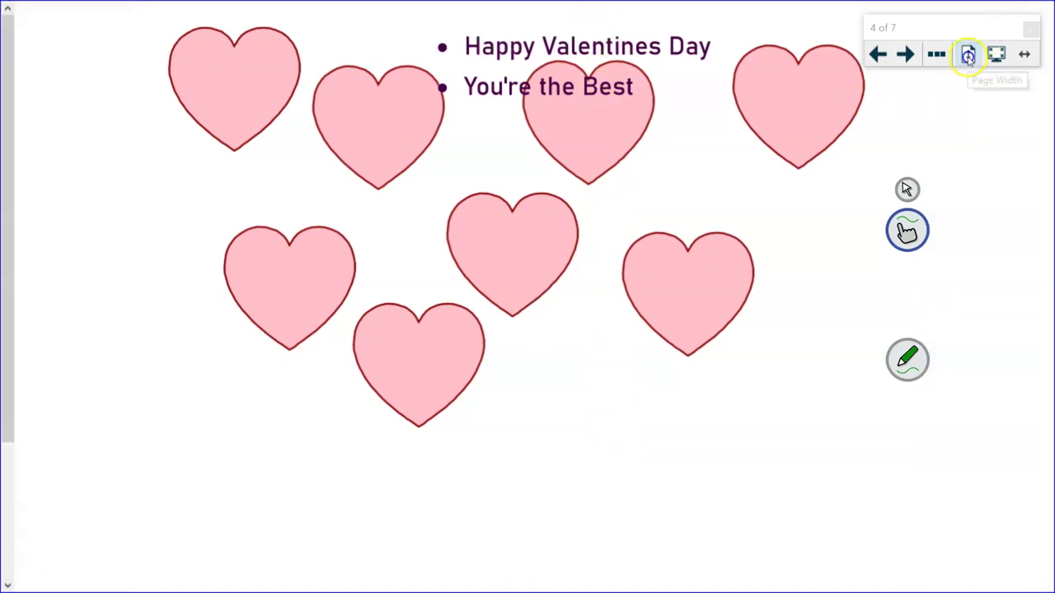
pyautogui.click(968, 55)
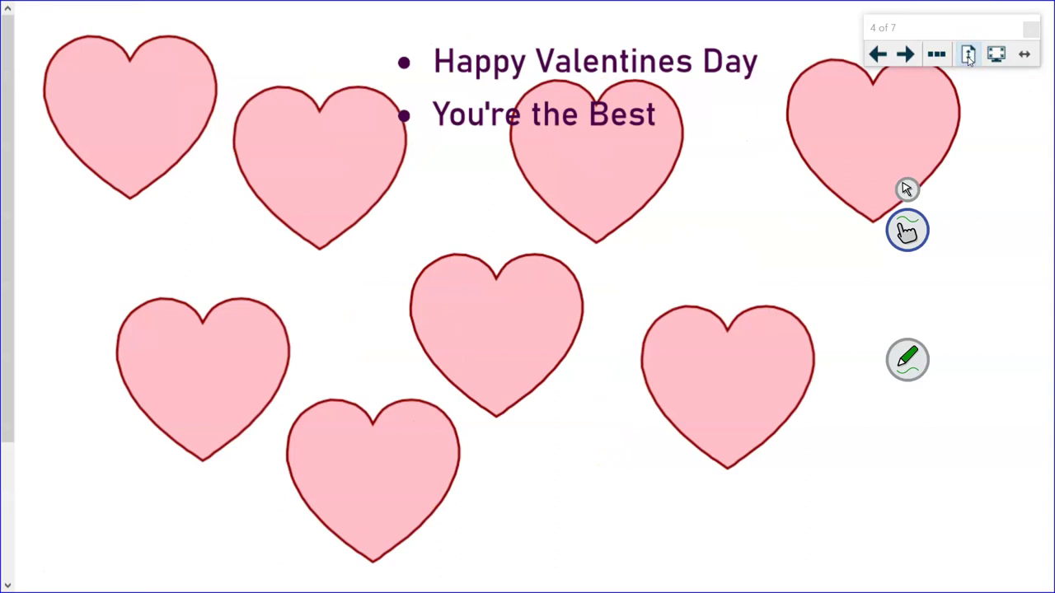
pyautogui.click(969, 55)
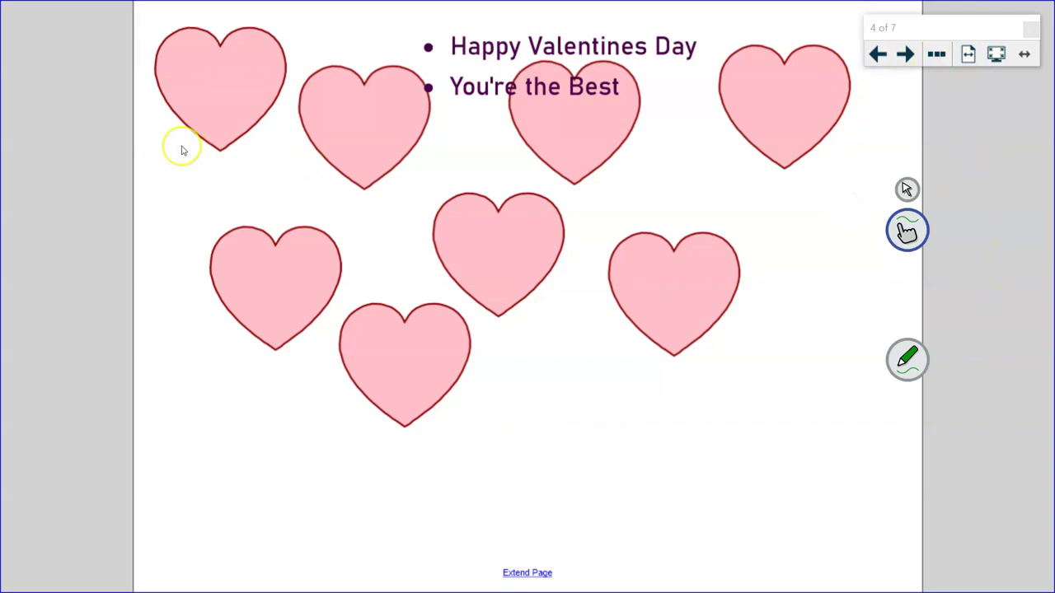
pyautogui.press('Escape')
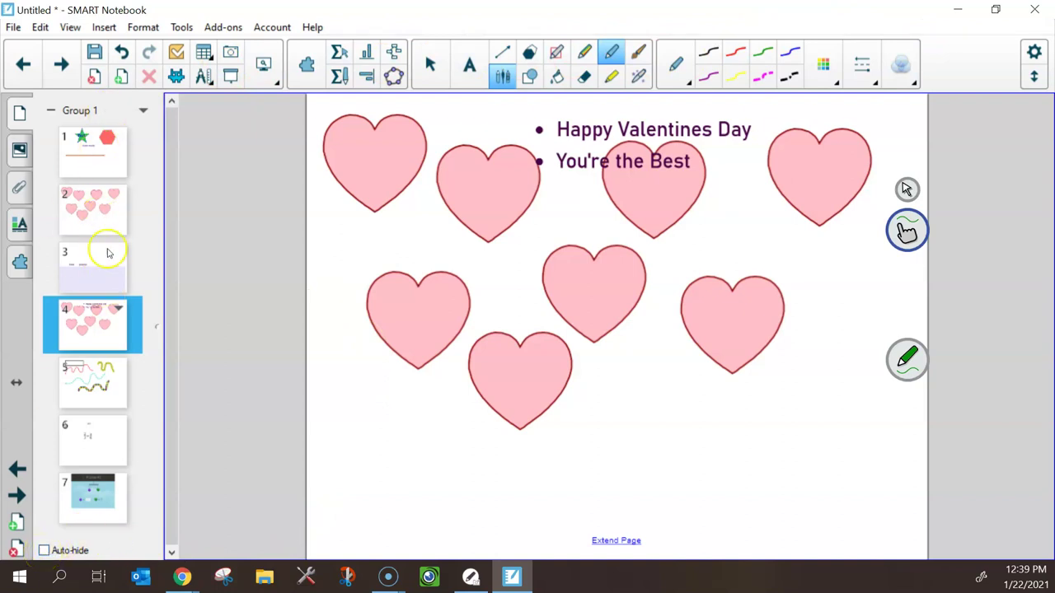
pyautogui.click(43, 550)
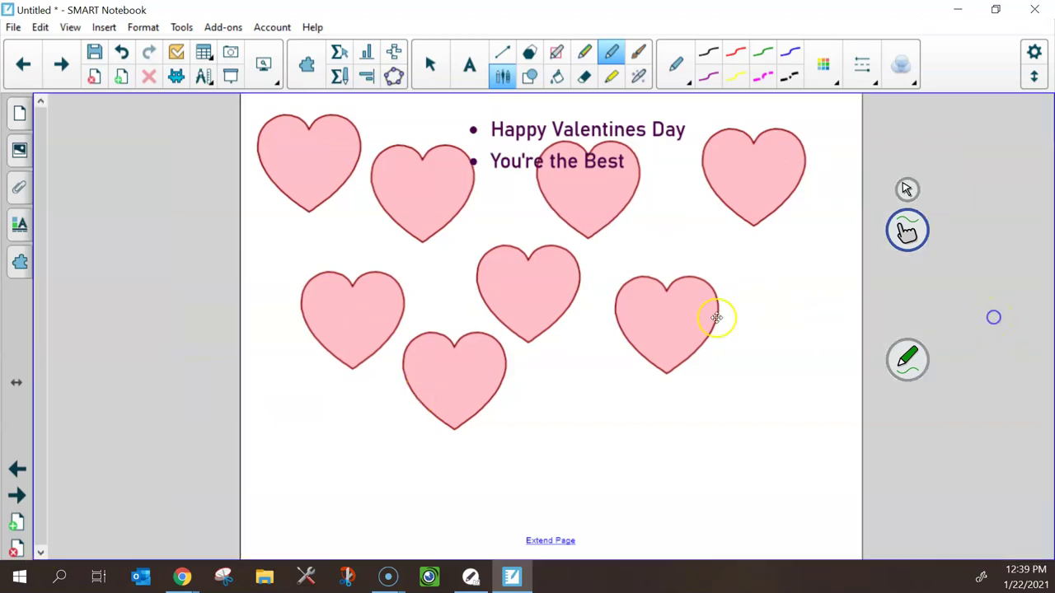
pyautogui.click(19, 116)
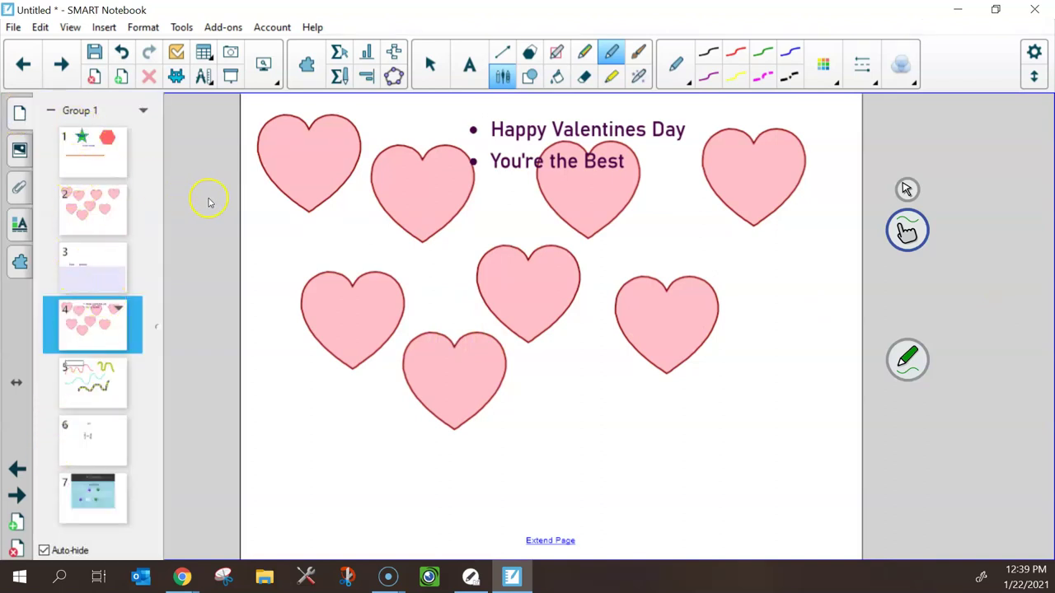
pyautogui.click(775, 307)
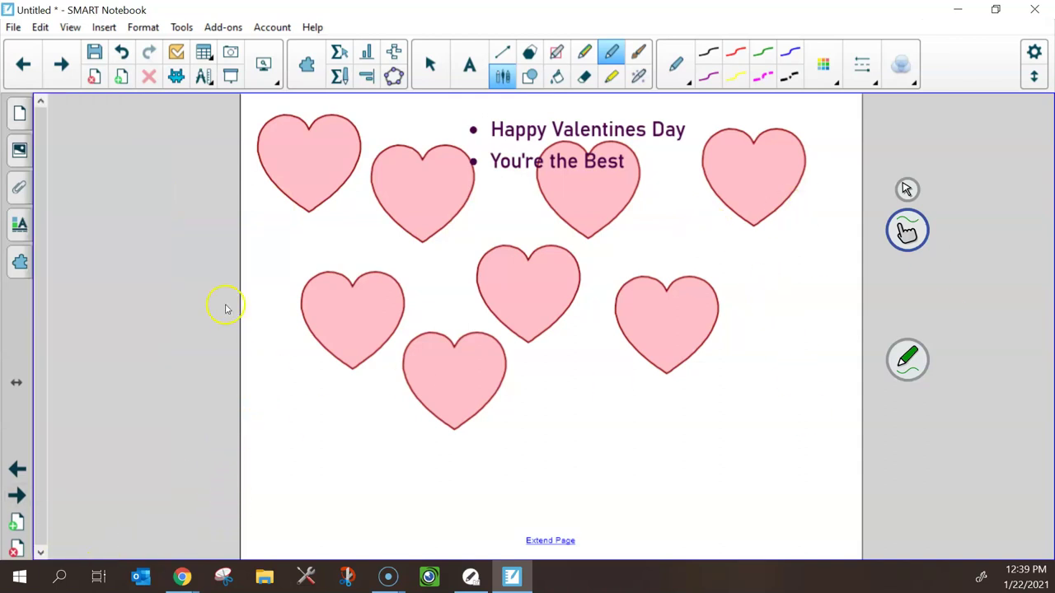
# Switch the hearts page to Page Width view, then to 100% zoom
pyautogui.click(277, 84)
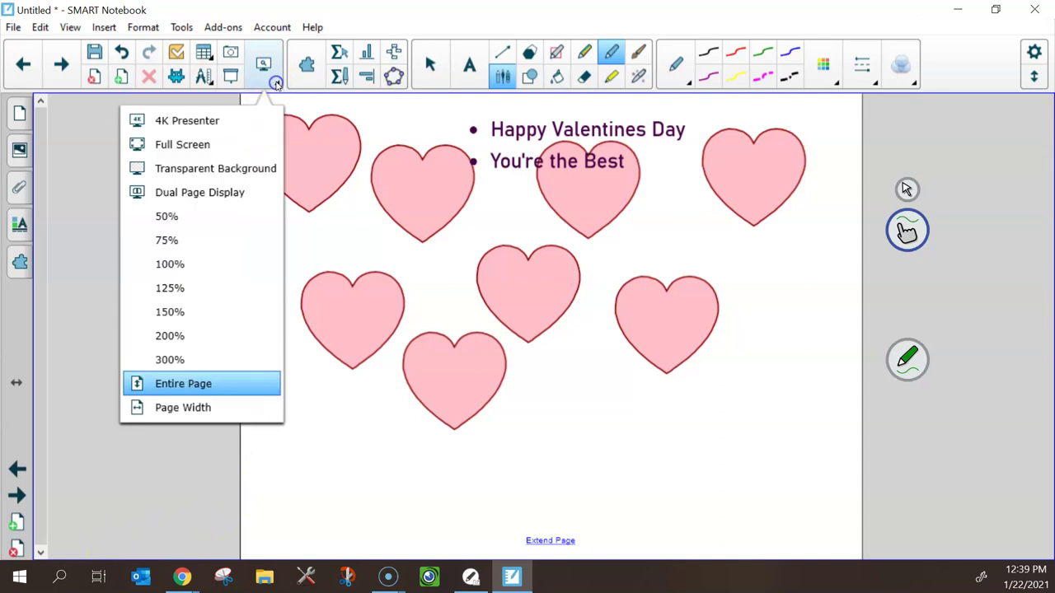
pyautogui.click(174, 412)
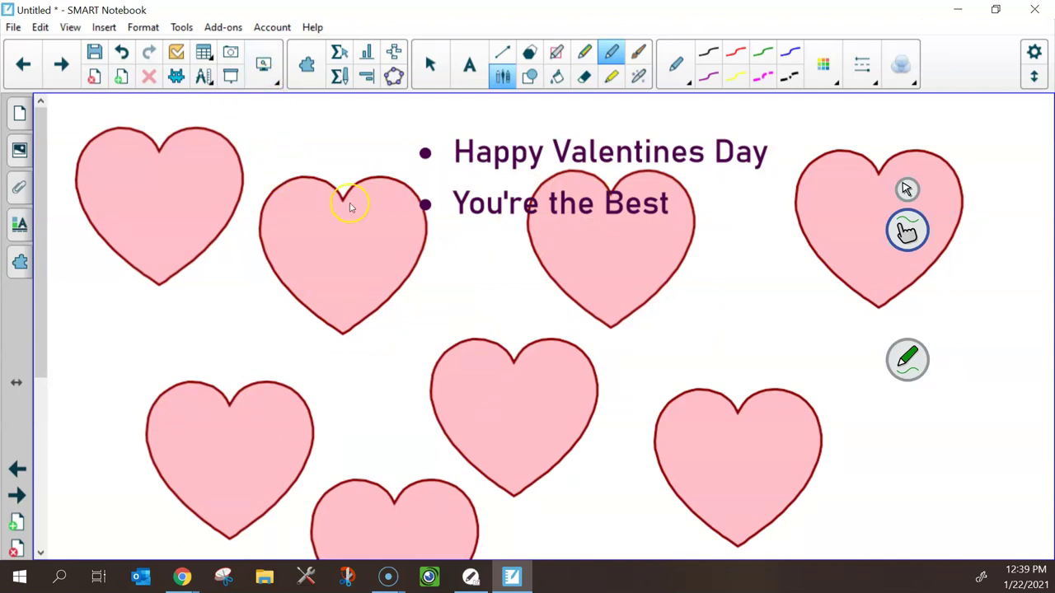
pyautogui.click(262, 69)
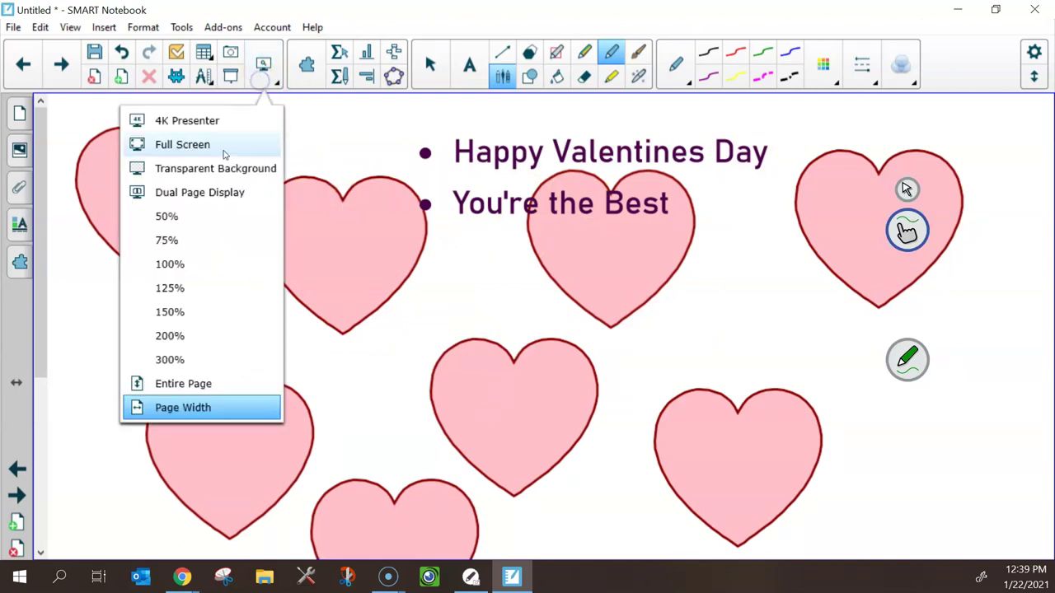
pyautogui.click(189, 264)
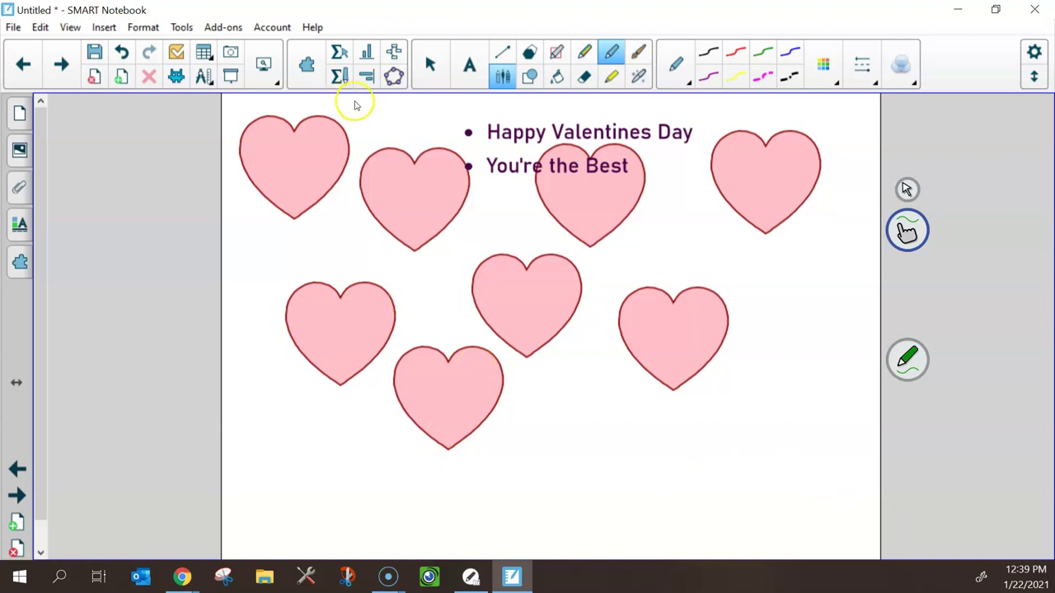
# Draw a dotted cyan zigzag among the hearts with the Creative Pen
pyautogui.click(501, 55)
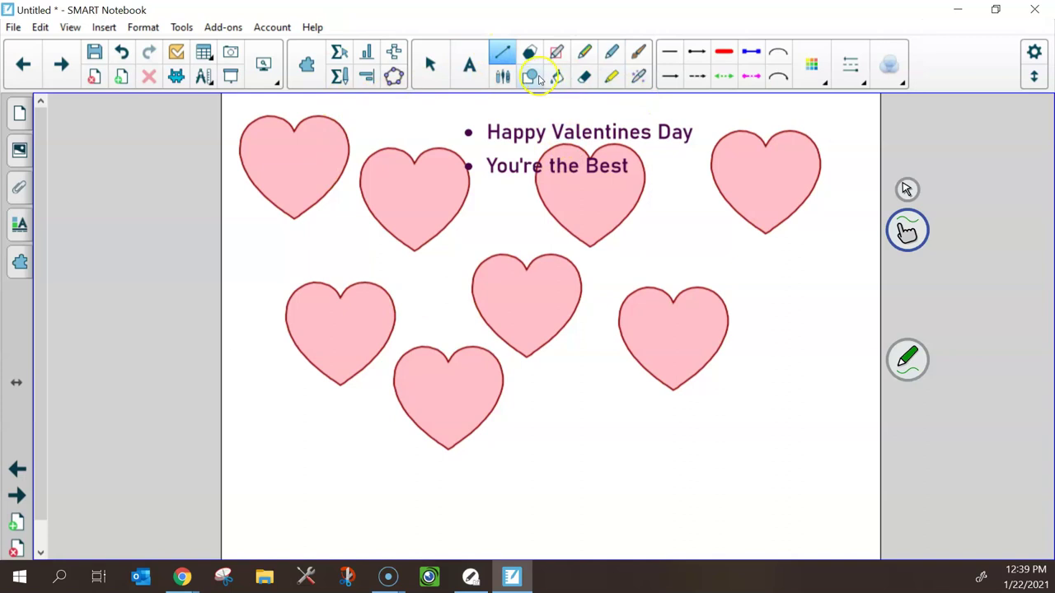
pyautogui.click(612, 52)
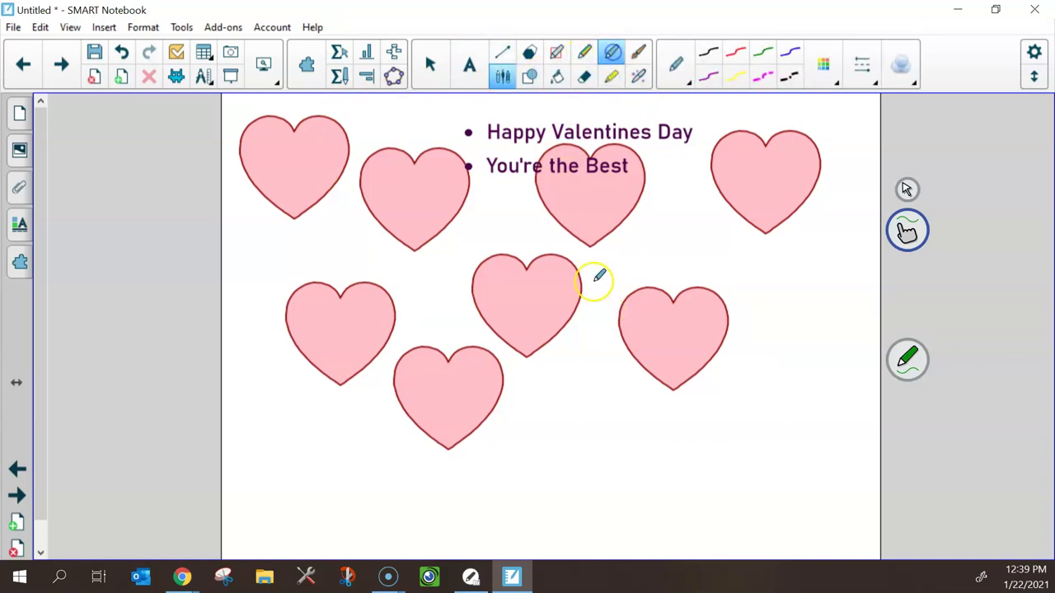
pyautogui.moveTo(595, 279)
pyautogui.mouseDown()
pyautogui.moveTo(766, 256)
pyautogui.moveTo(783, 301)
pyautogui.mouseUp()
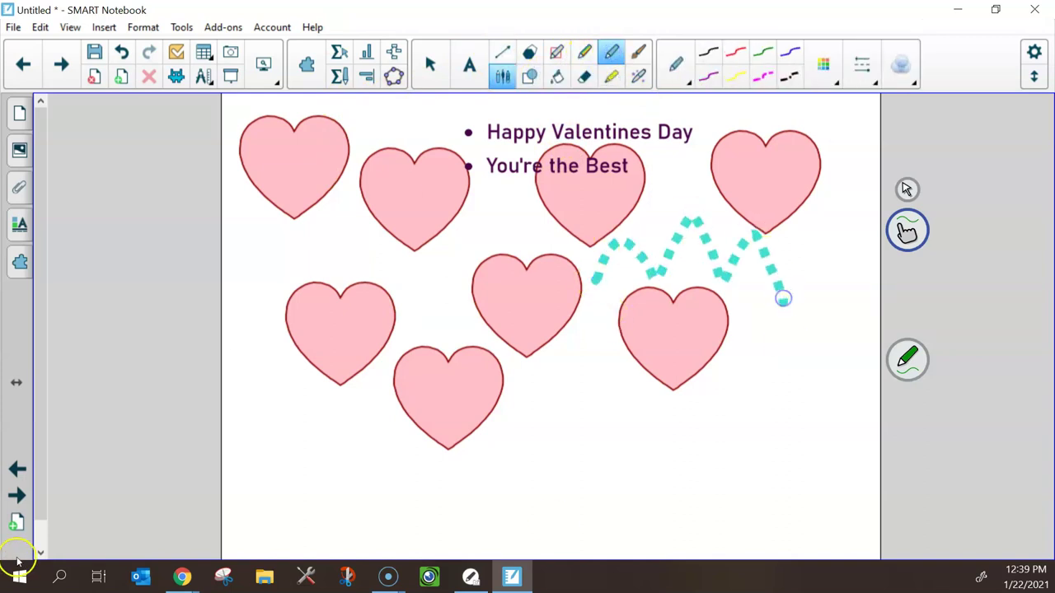
# Save the untitled notebook under the file name 'save'
pyautogui.click(14, 29)
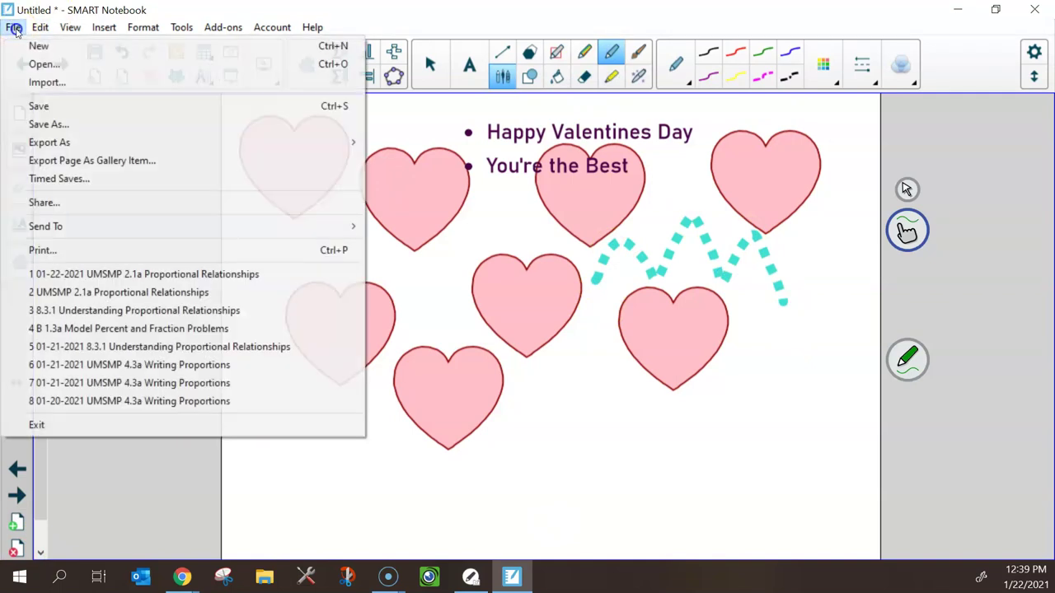
pyautogui.click(38, 105)
pyautogui.write('savfe')
pyautogui.press('Return')
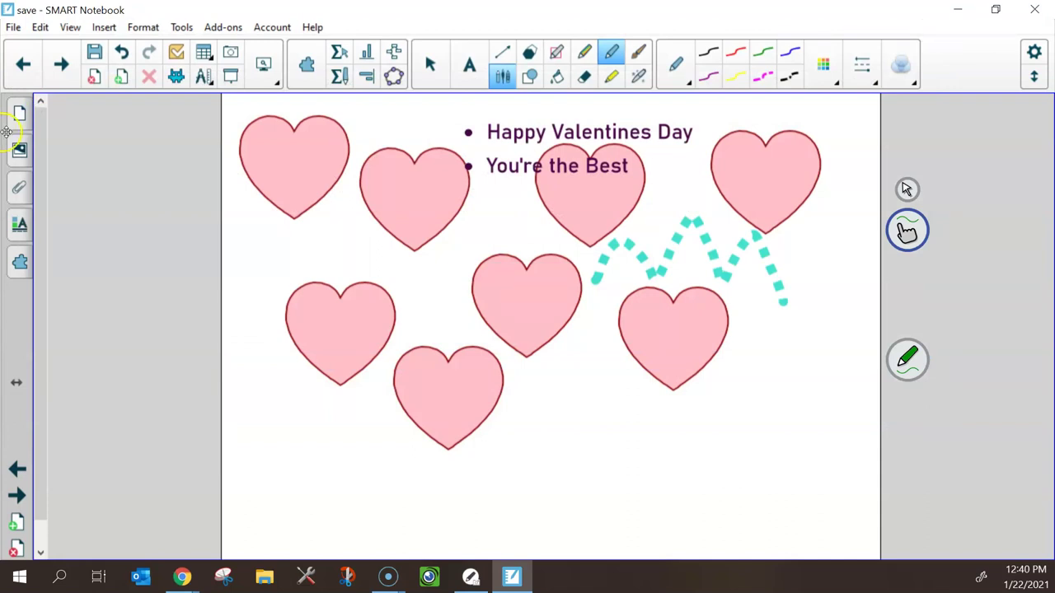
# Start a PDF export, previewing Full Page and Handouts before settling on Thumbnails layout
pyautogui.click(13, 27)
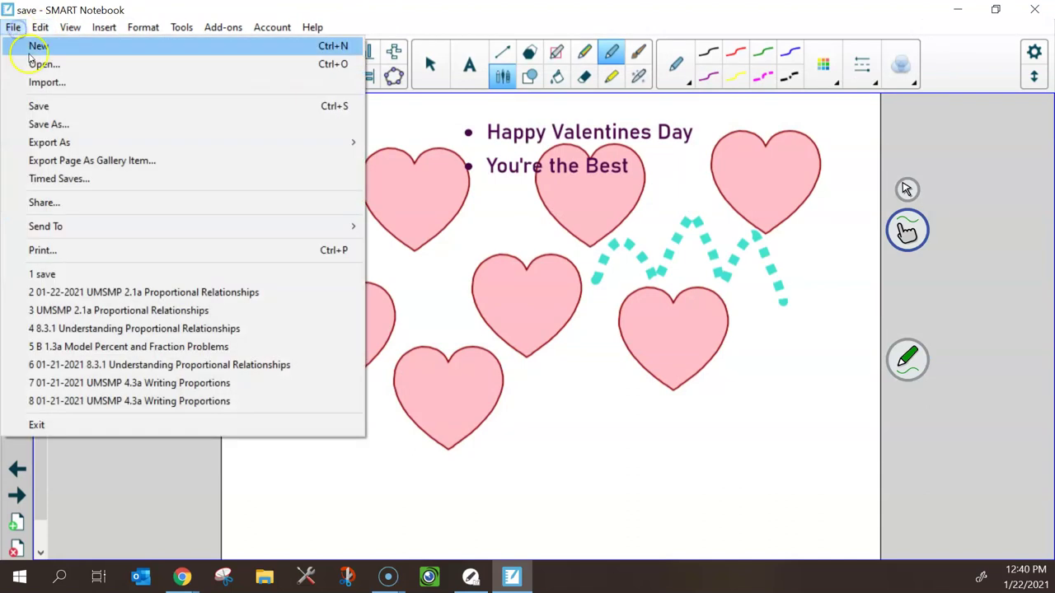
pyautogui.moveTo(131, 142)
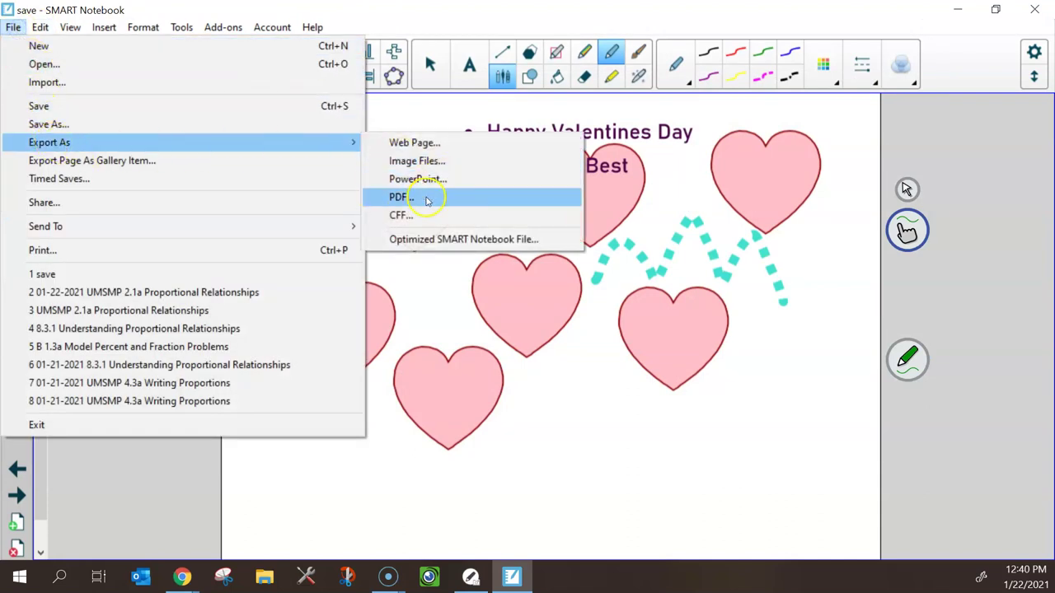
pyautogui.click(424, 198)
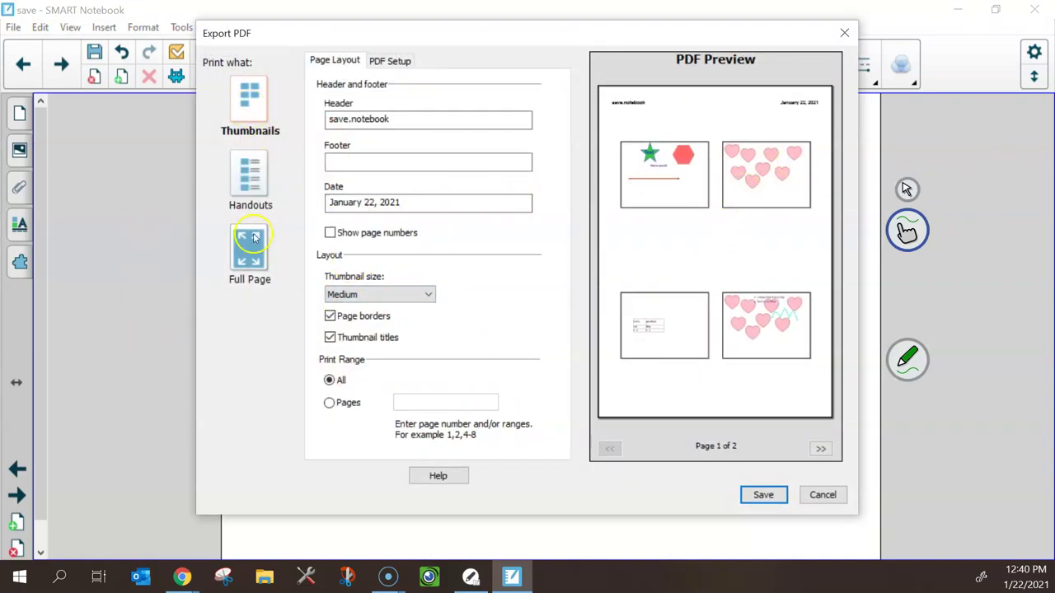
pyautogui.click(255, 261)
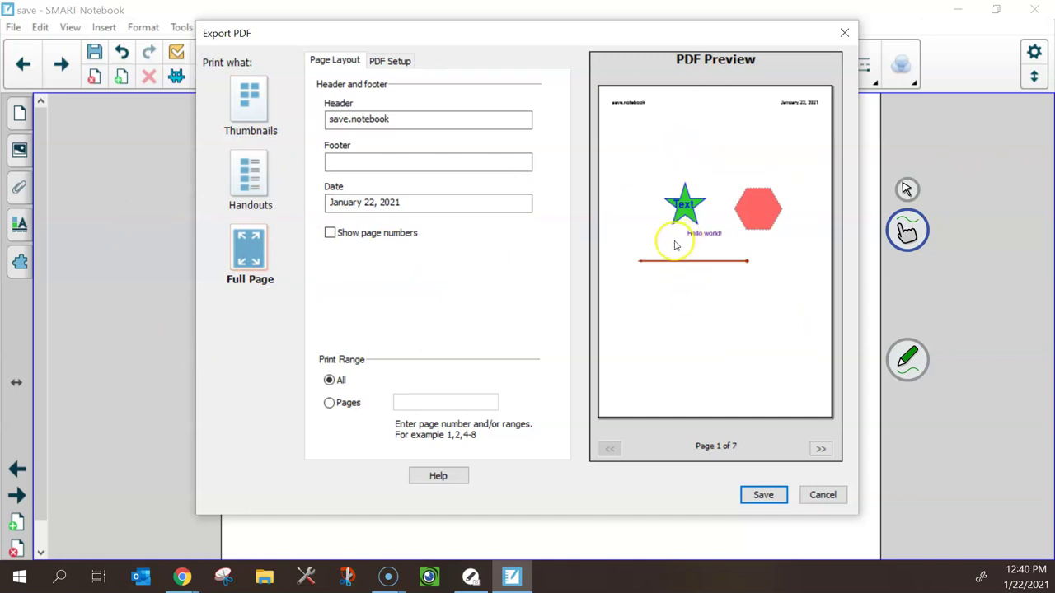
pyautogui.click(249, 174)
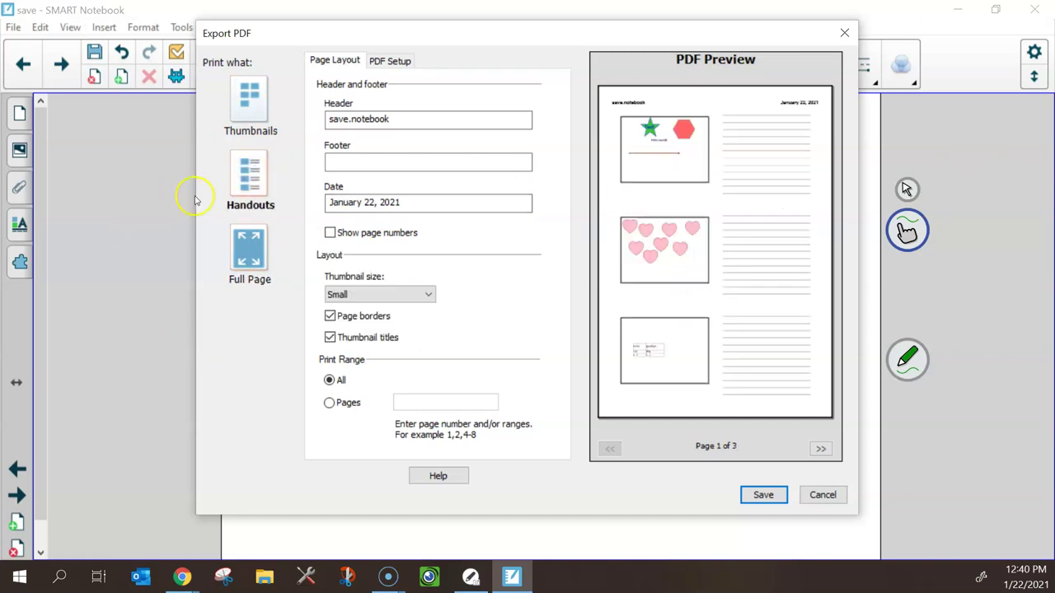
pyautogui.click(736, 192)
pyautogui.click(252, 93)
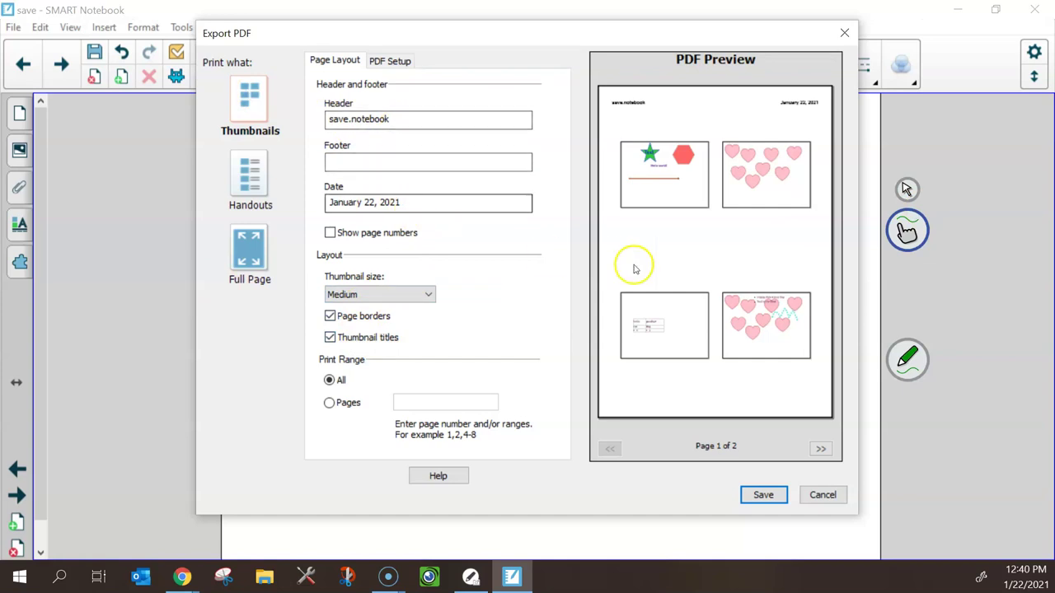
# In PDF Setup, try Landscape then keep portrait orientation, returning to Page Layout
pyautogui.click(385, 60)
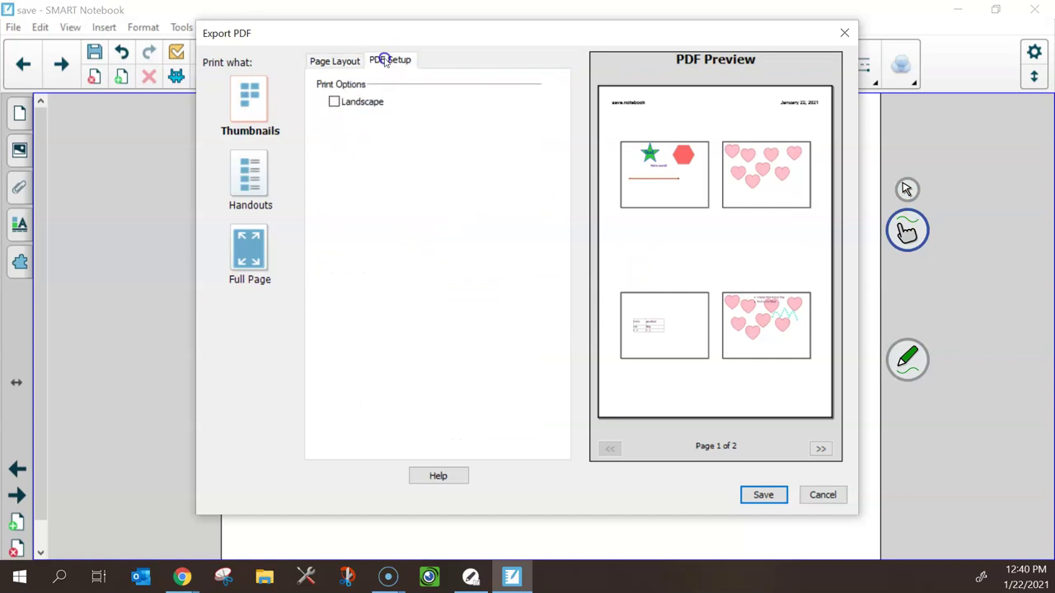
pyautogui.click(336, 102)
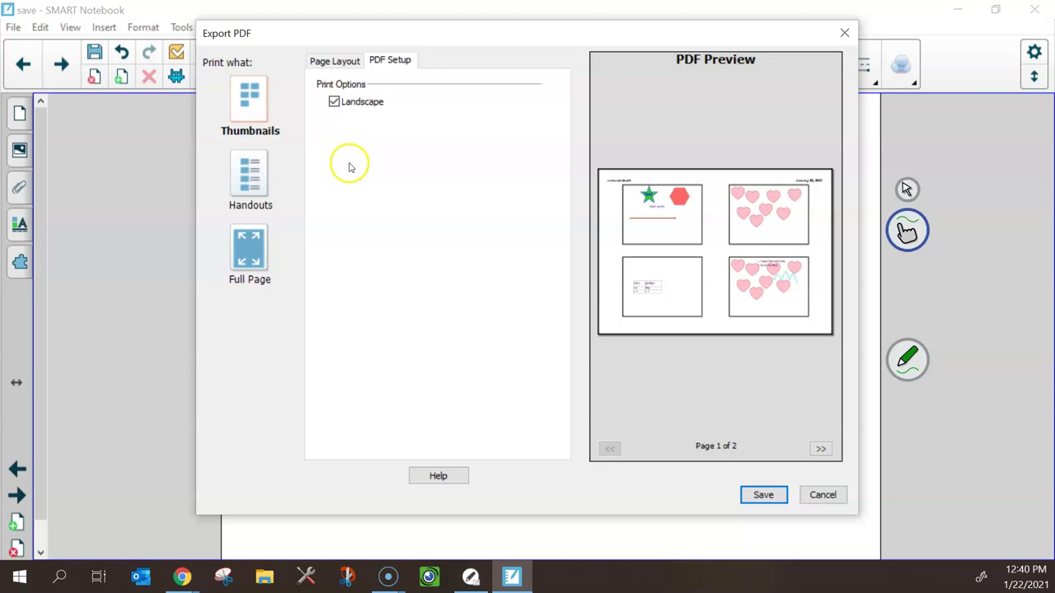
pyautogui.click(334, 102)
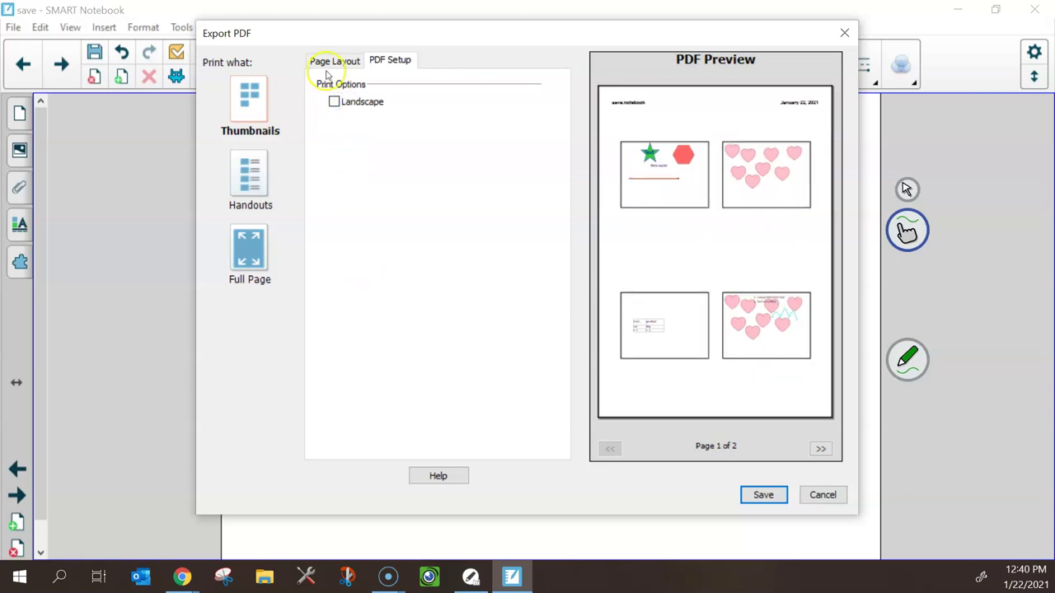
pyautogui.click(331, 63)
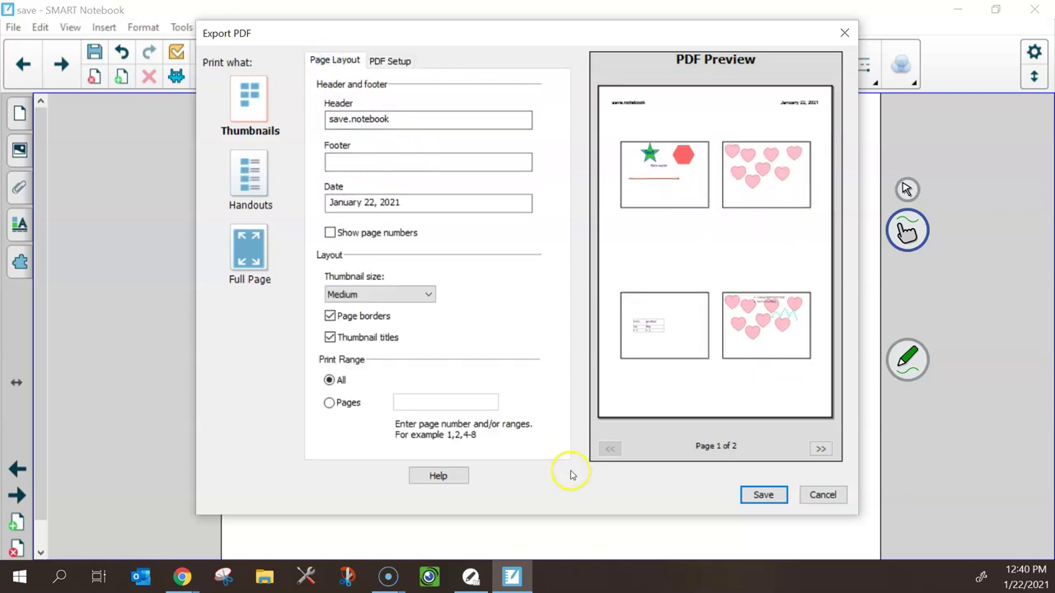
# Export the thumbnail PDF as 'save', then switch to another taskbar program
pyautogui.click(763, 495)
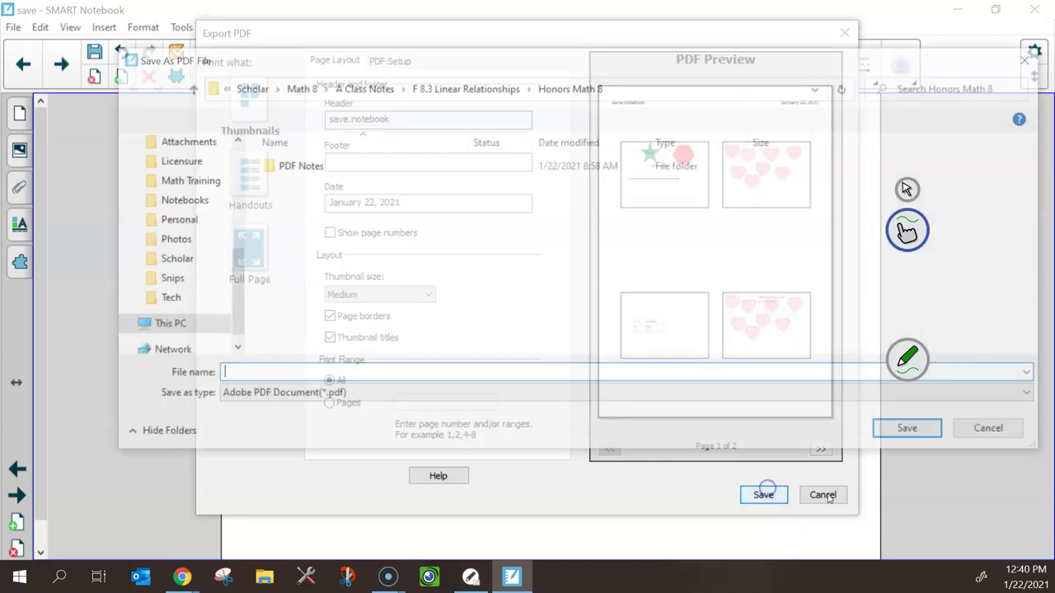
pyautogui.write('save')
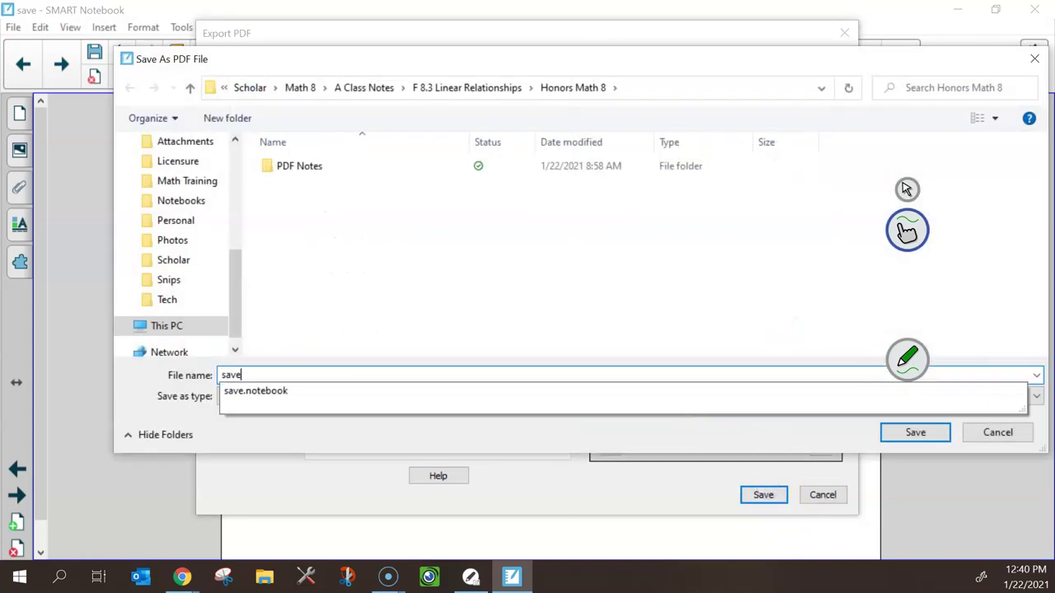
pyautogui.press('Return')
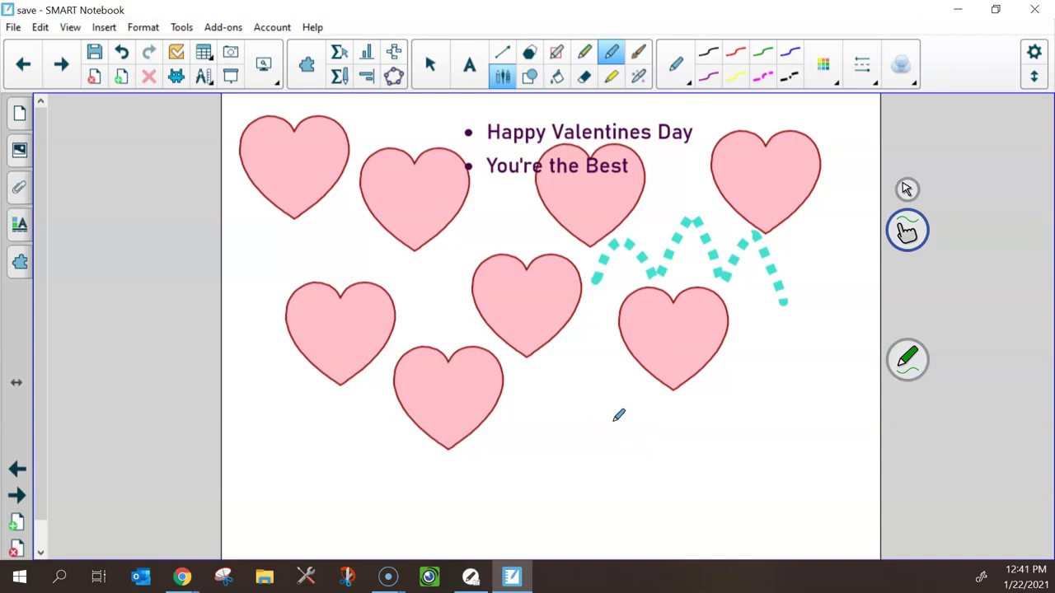
pyautogui.hotkey('alt', 'p')
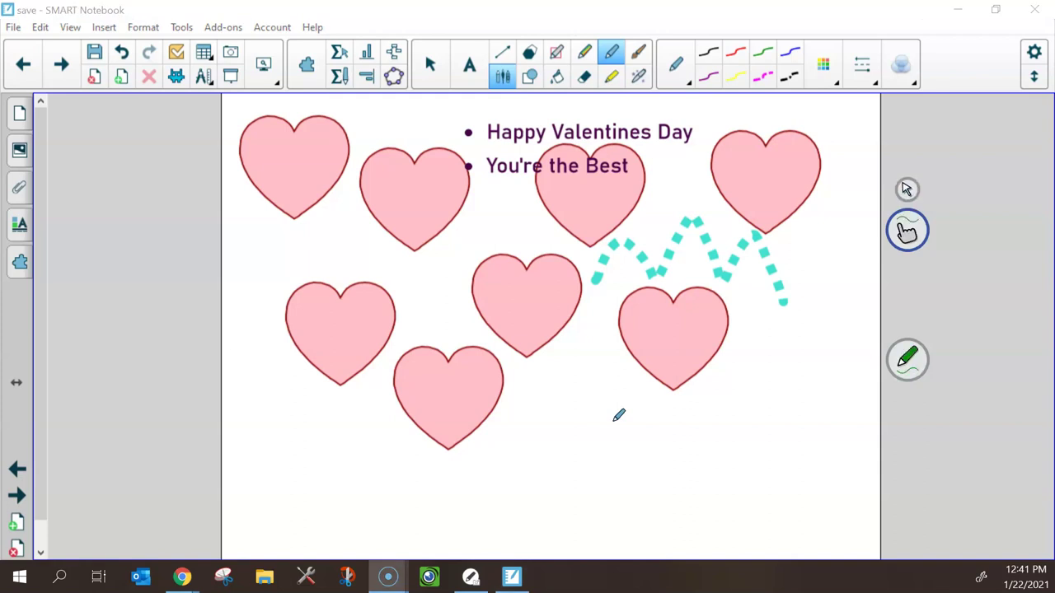